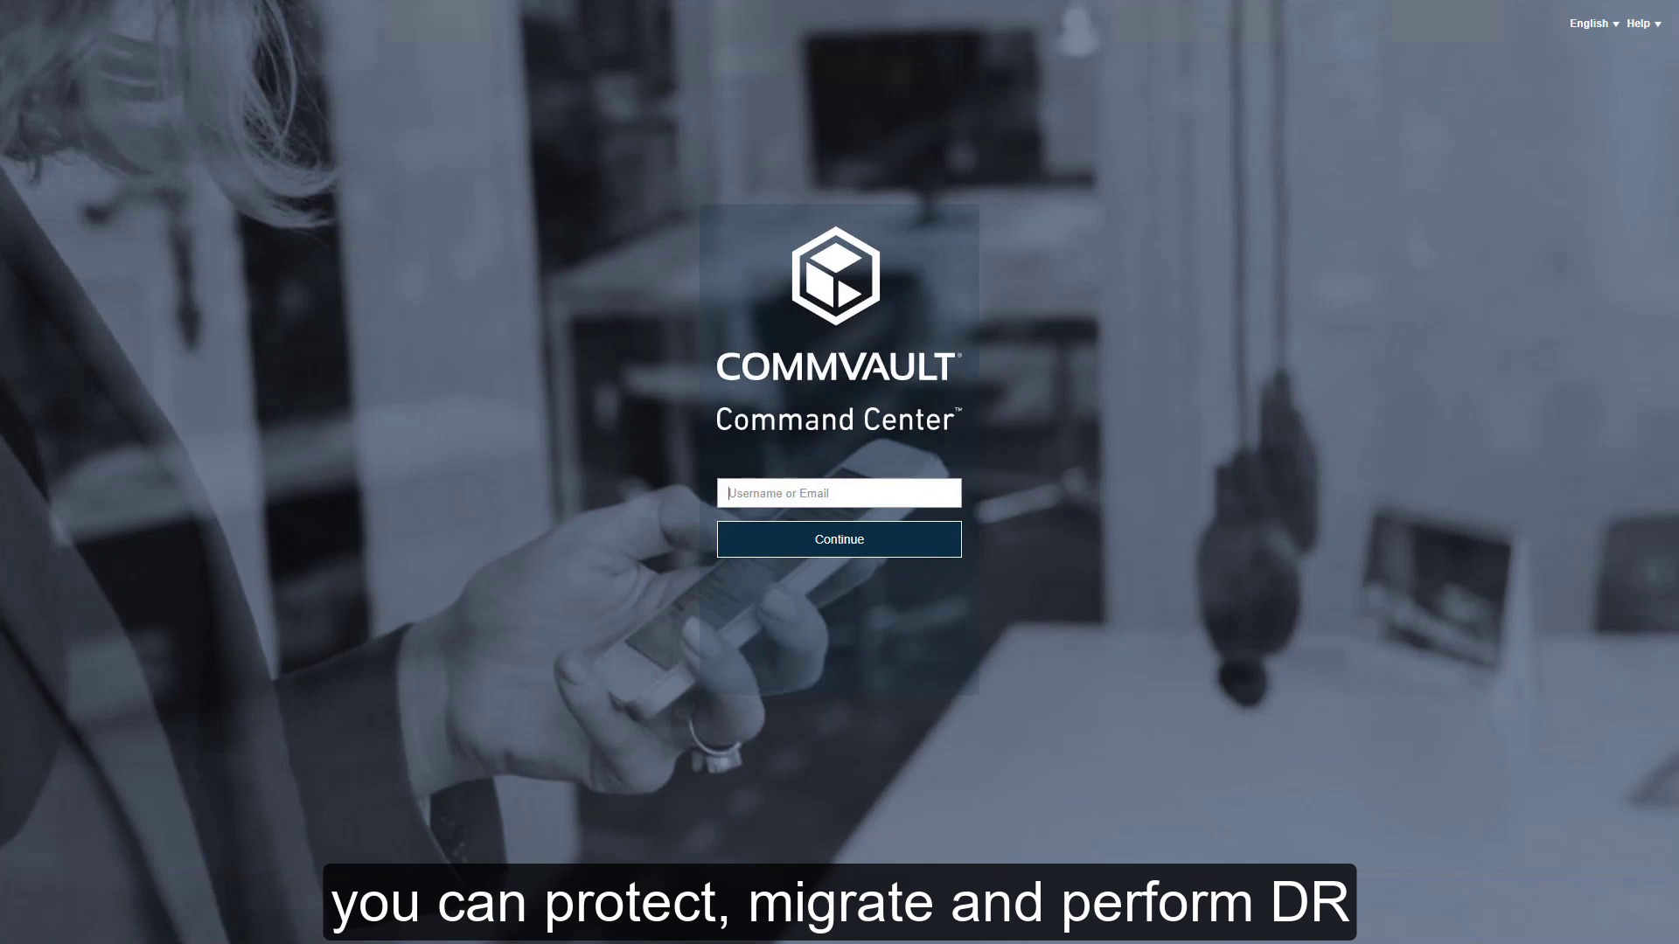
Step: Sign in to Command Center with the administrator username and account password
{"action": "type", "text": "admin"}
{"action": "key", "text": "Return"}
{"action": "type", "text": "p•••••••••••"}
{"action": "key", "text": "Return"}
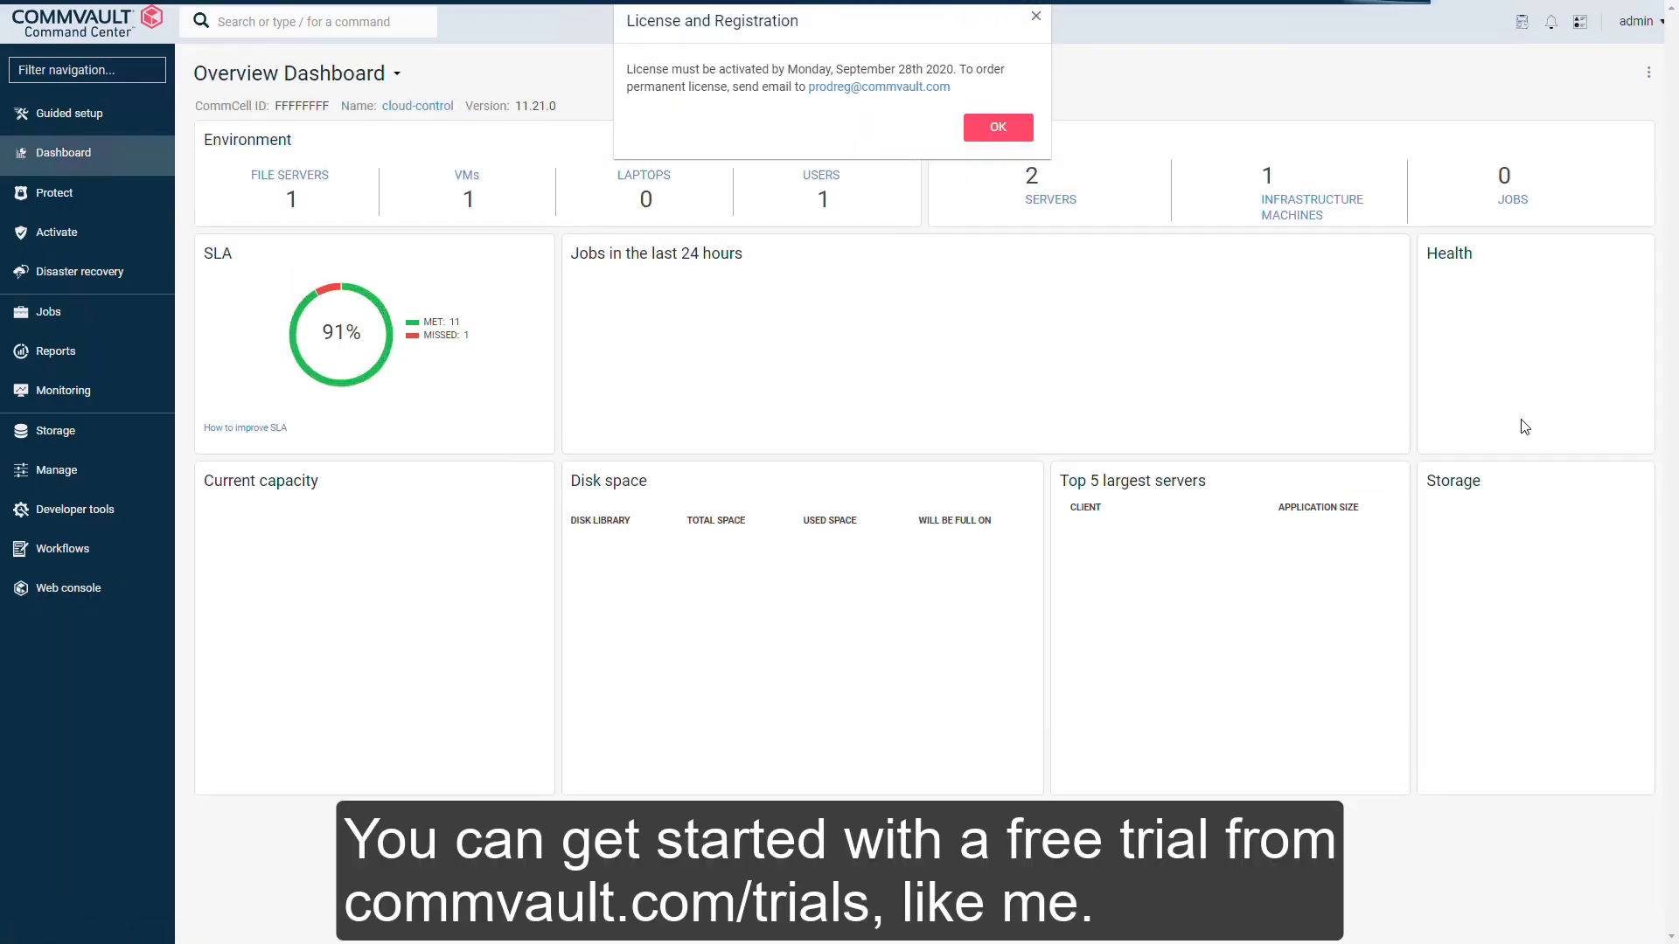
Step: Dismiss the License and Registration notice to reveal the full Overview Dashboard
{"action": "left_click", "coordinate": [1019, 134]}
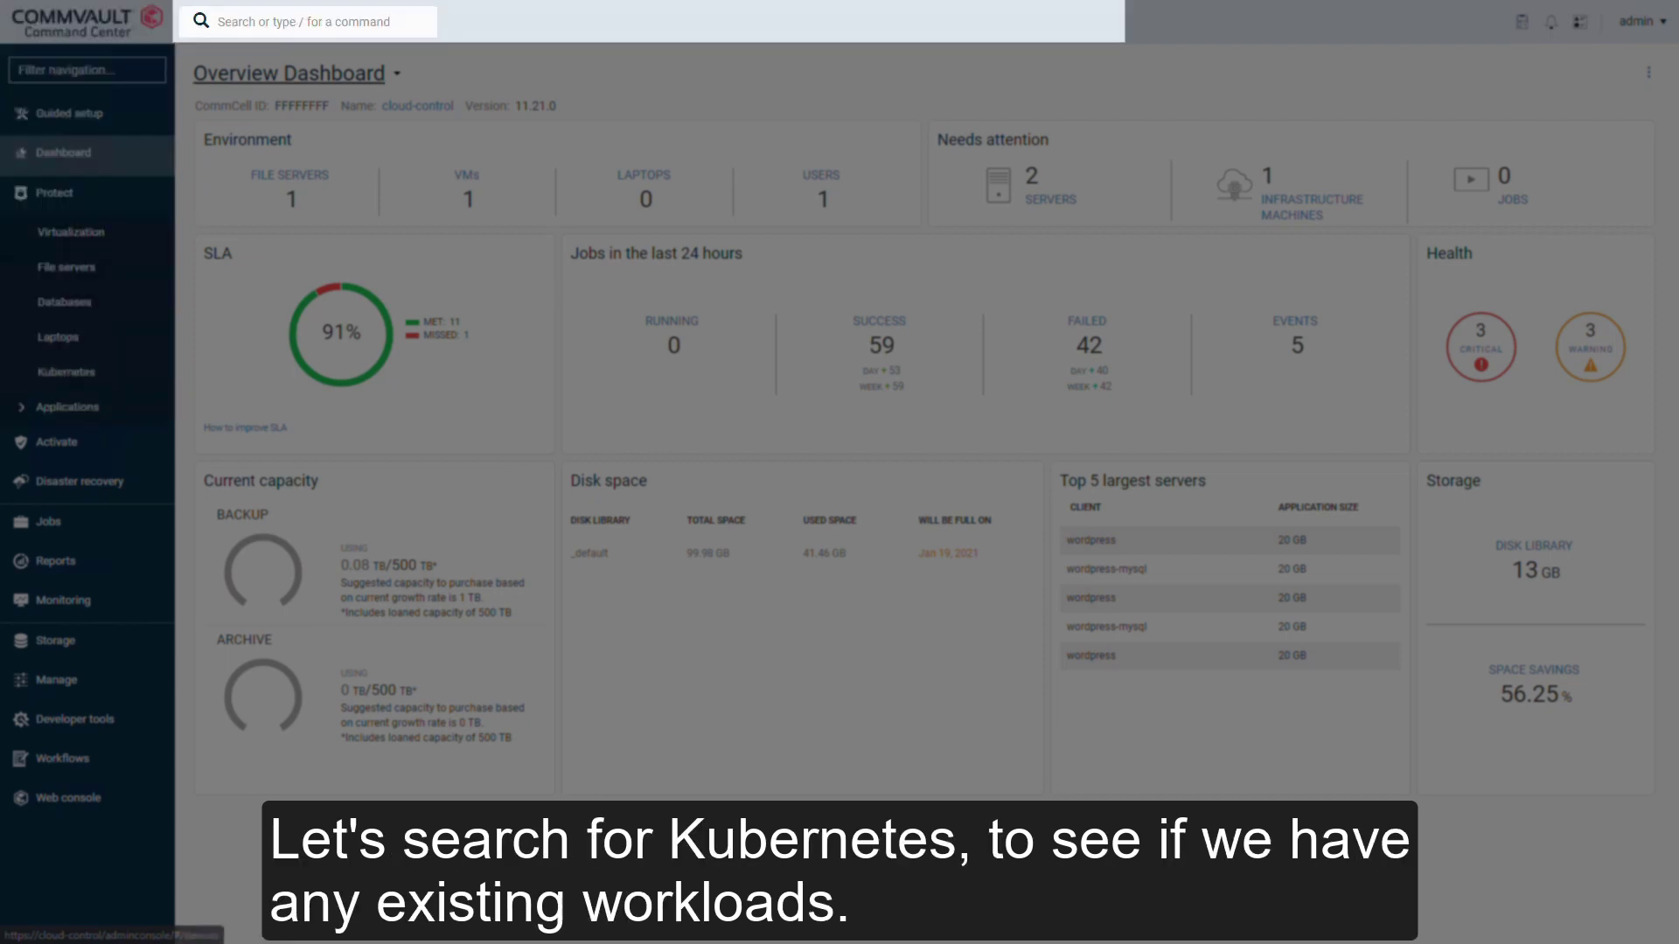
Step: Search for Kubernetes and go to the Protect > Kubernetes > Clusters result
{"action": "left_click", "coordinate": [217, 21]}
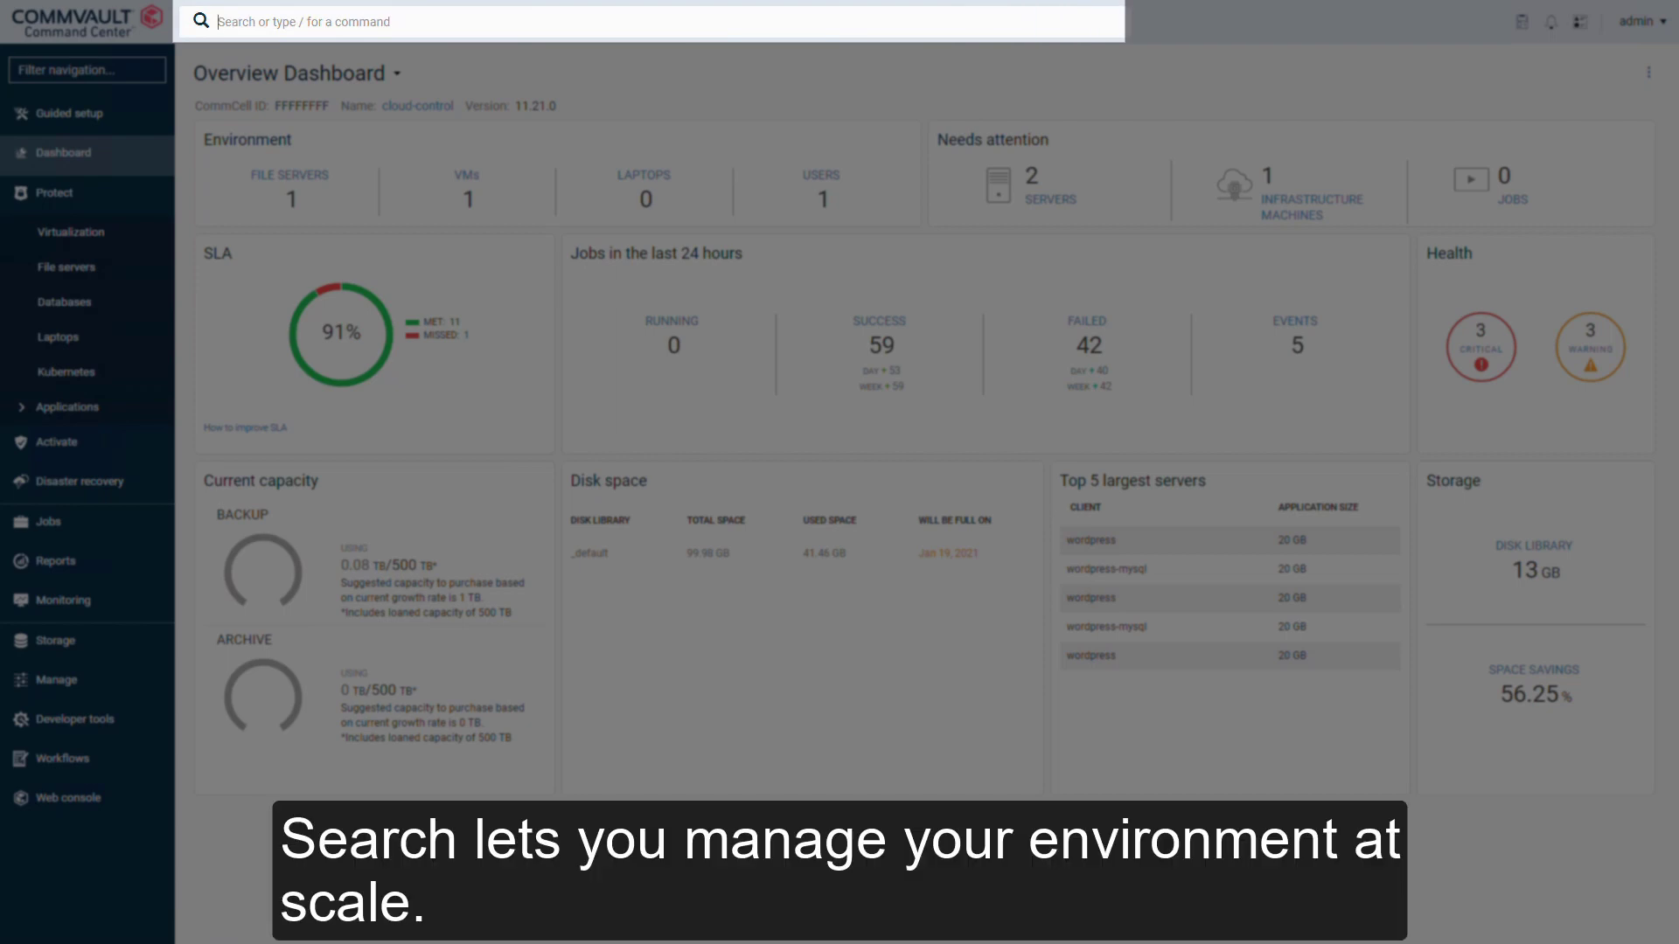
{"action": "type", "text": "Kubernetes"}
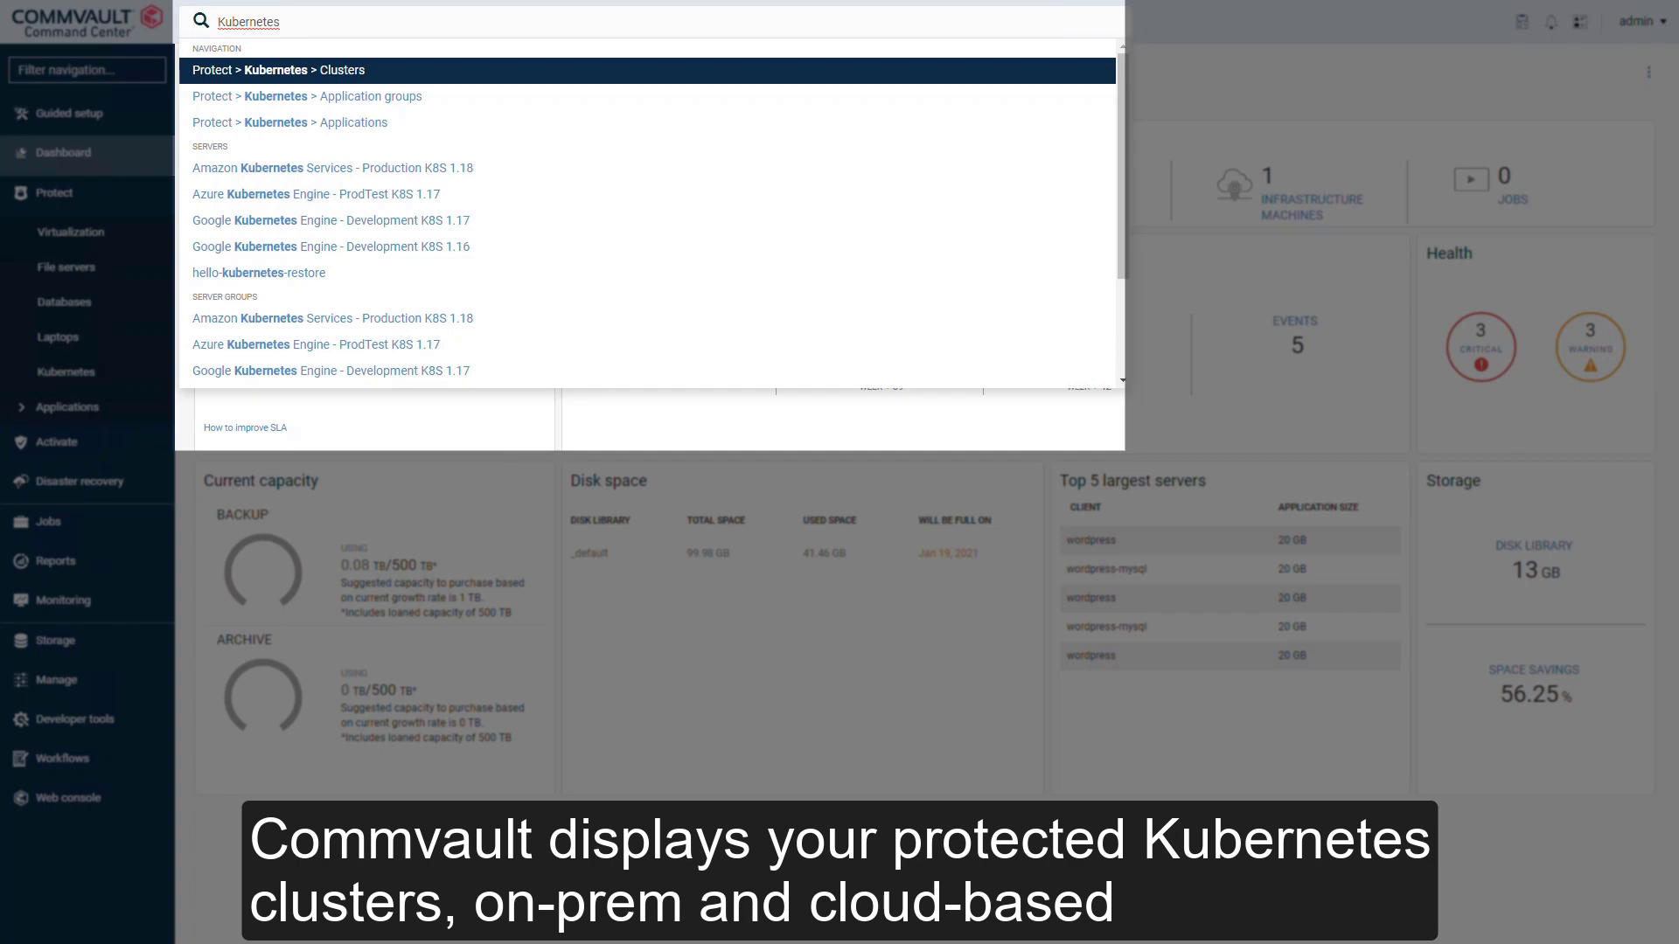
{"action": "key", "text": "Down"}
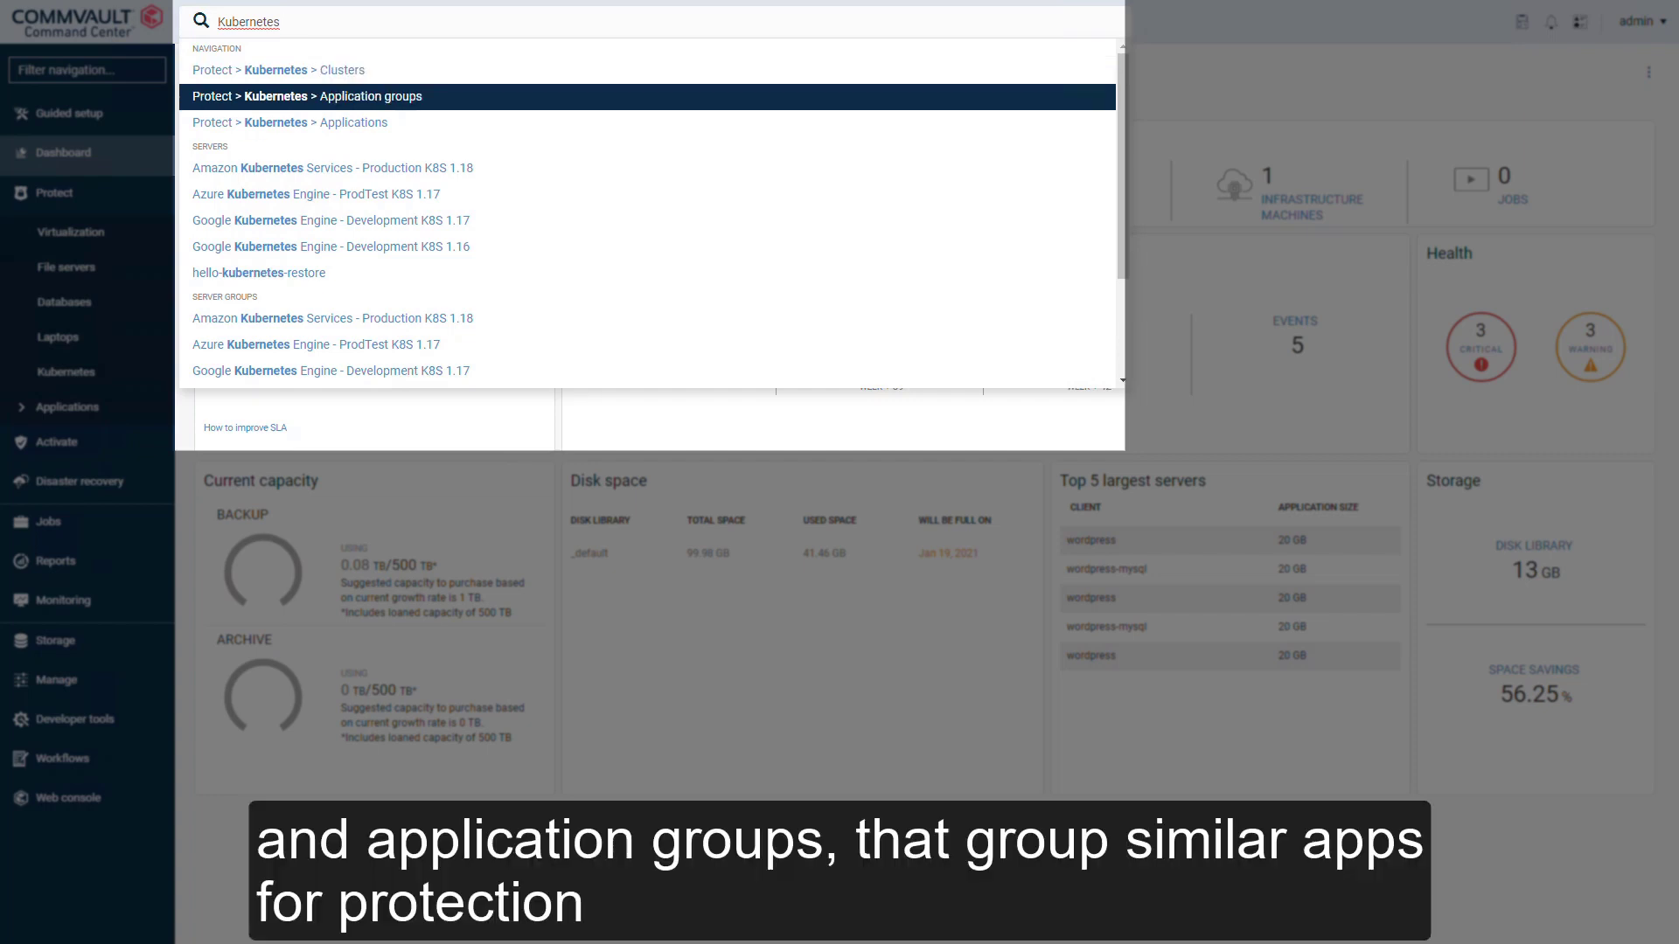
{"action": "key", "text": "Down"}
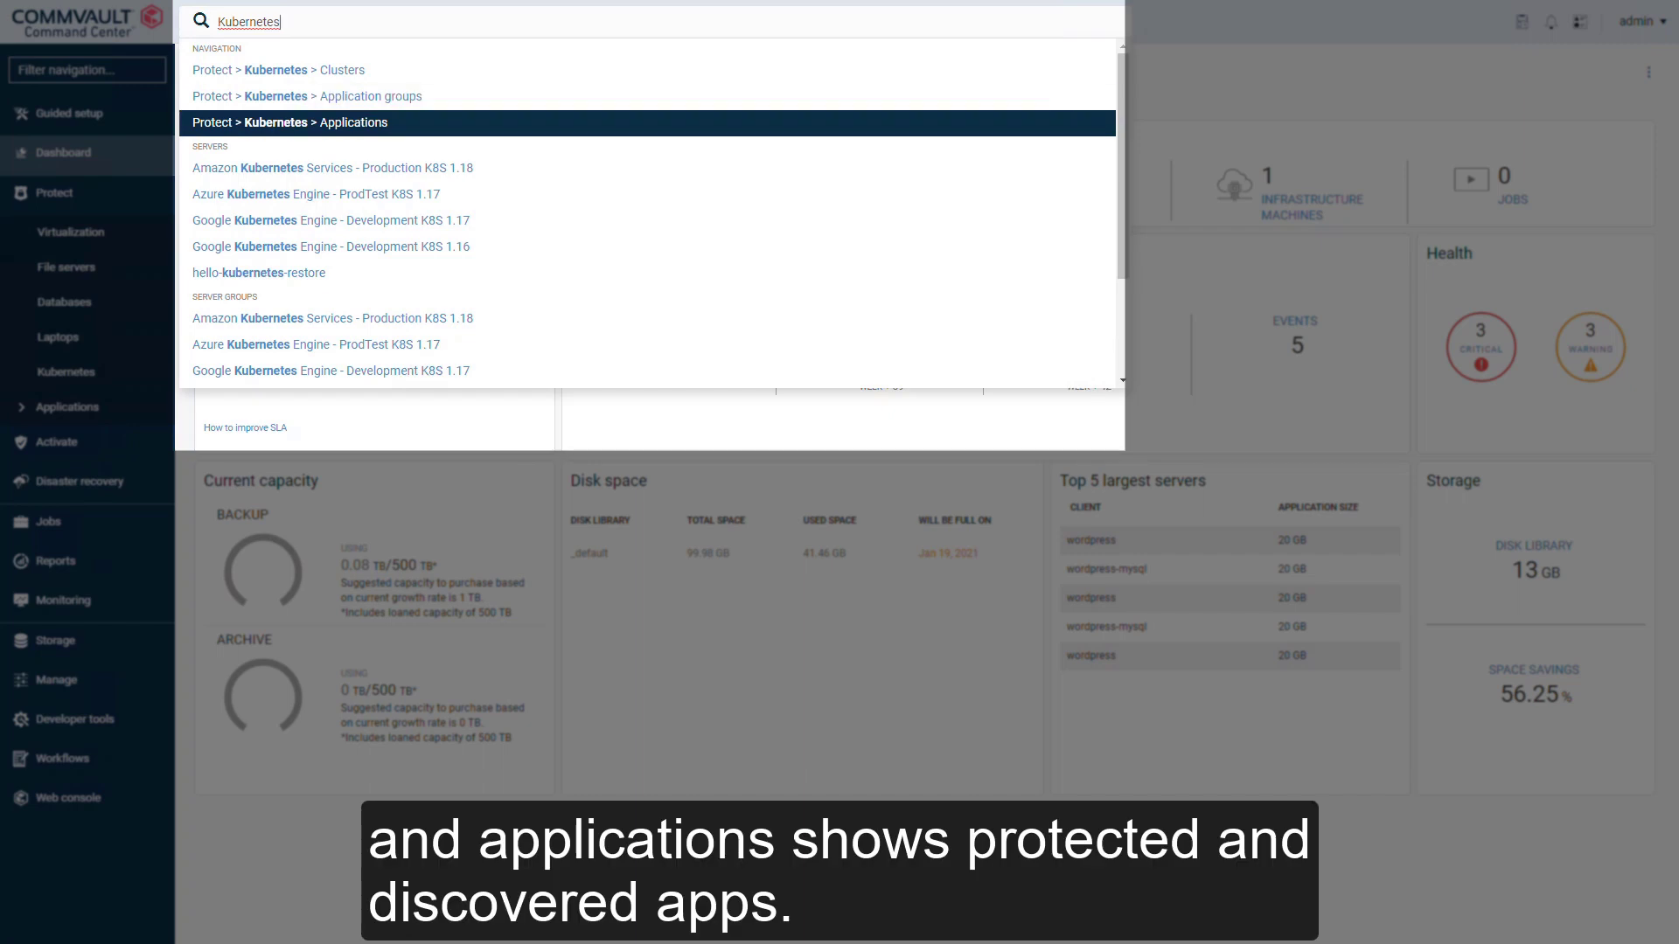
{"action": "key", "text": "Up"}
{"action": "key", "text": "Up"}
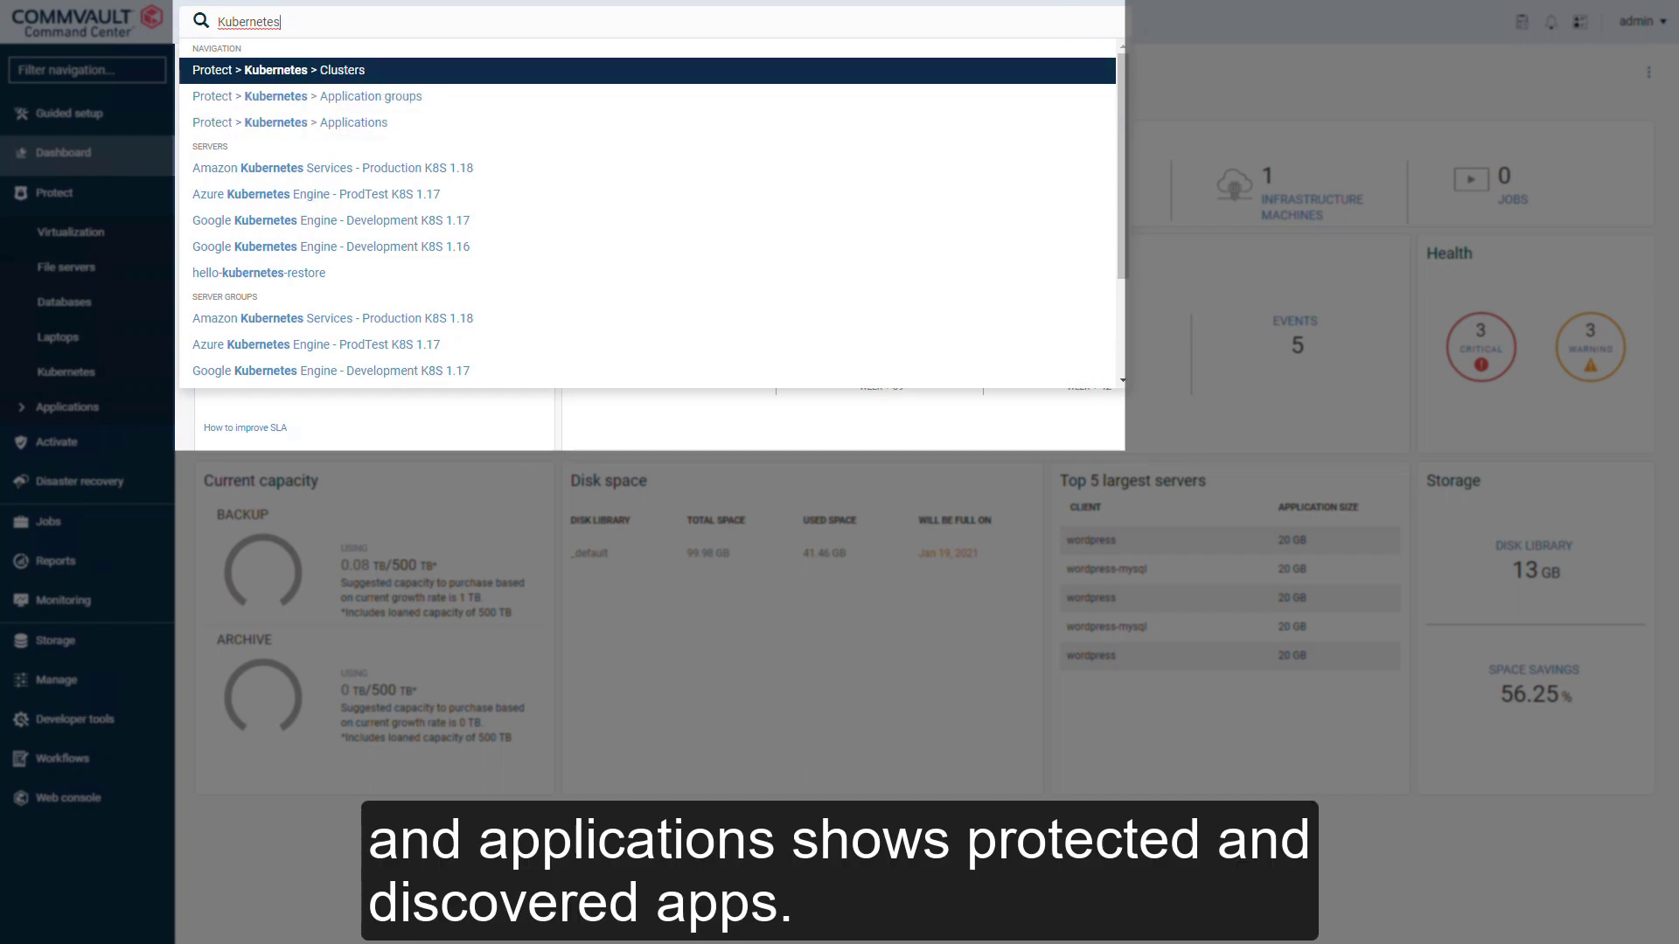
{"action": "key", "text": "Return"}
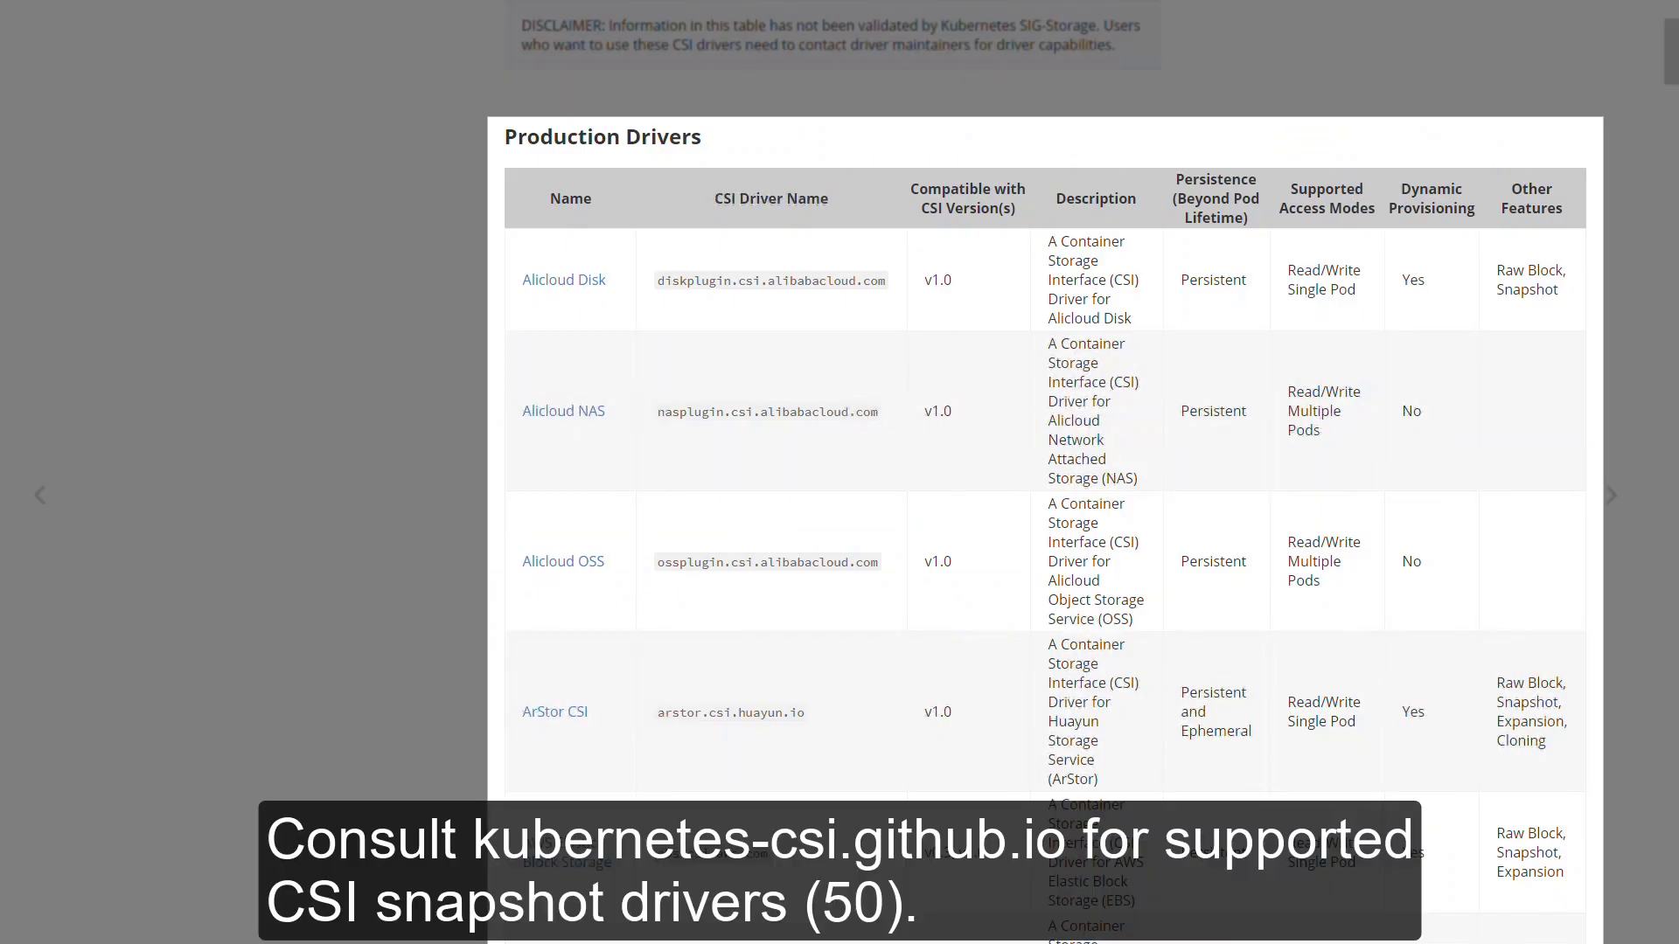
{"action": "scroll", "coordinate": [1045, 490], "scroll_direction": "up", "scroll_amount": 3}
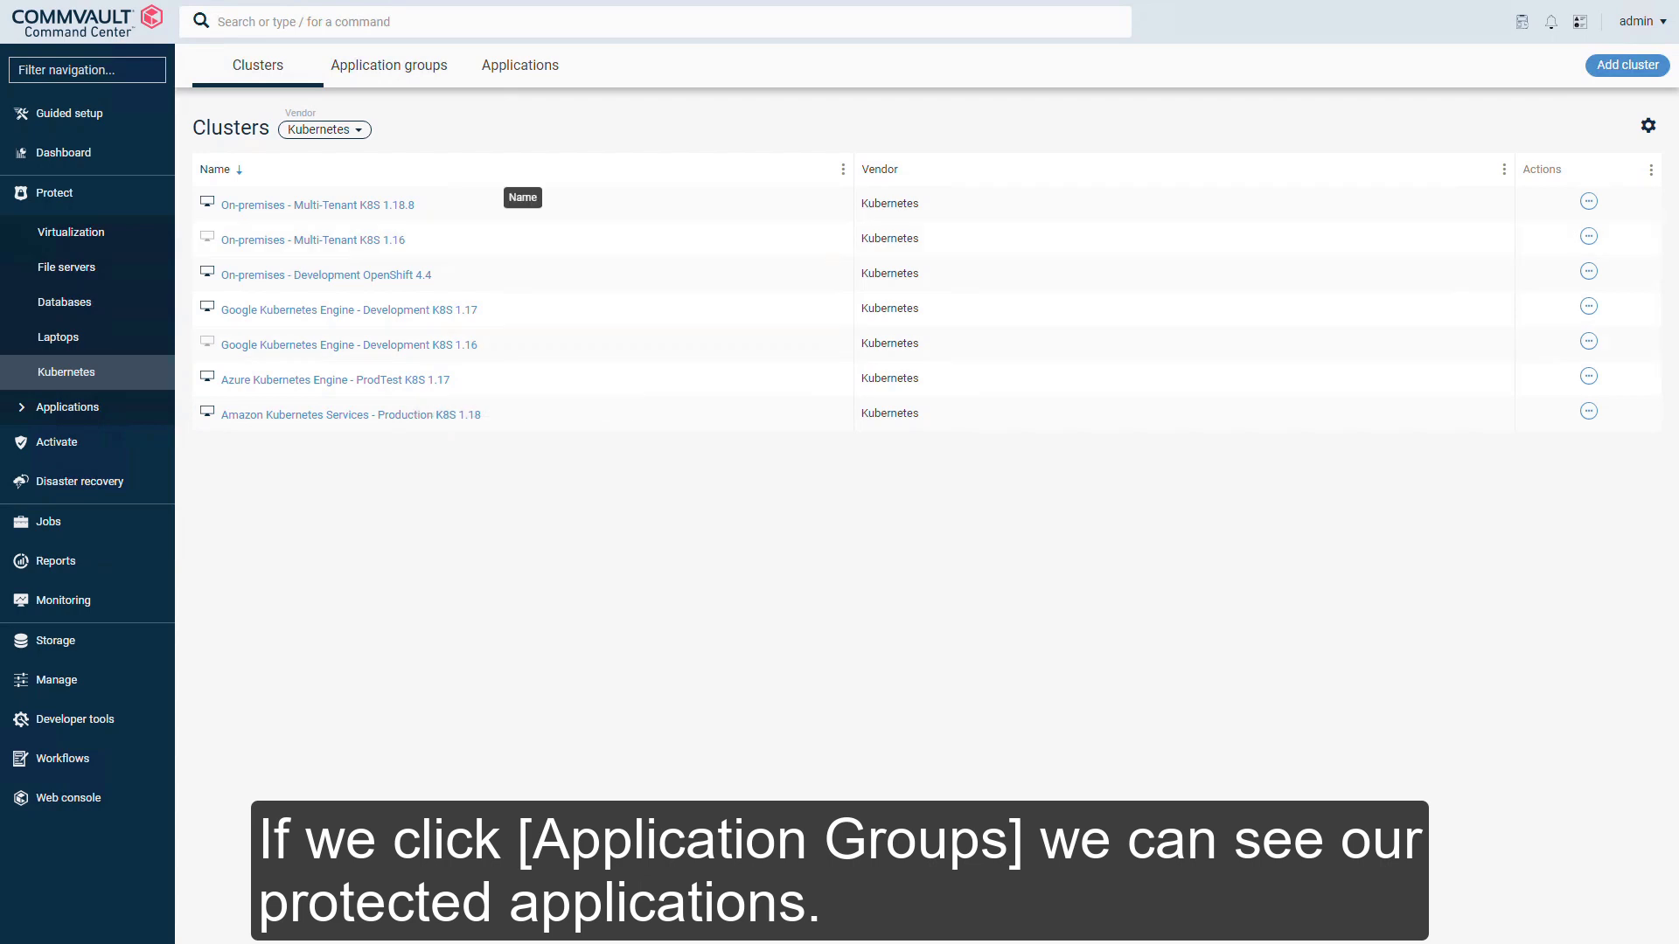
Step: From the Application groups list, open Development on the Multi-Tenant K8S 1.18.8 cluster
{"action": "left_click", "coordinate": [389, 65]}
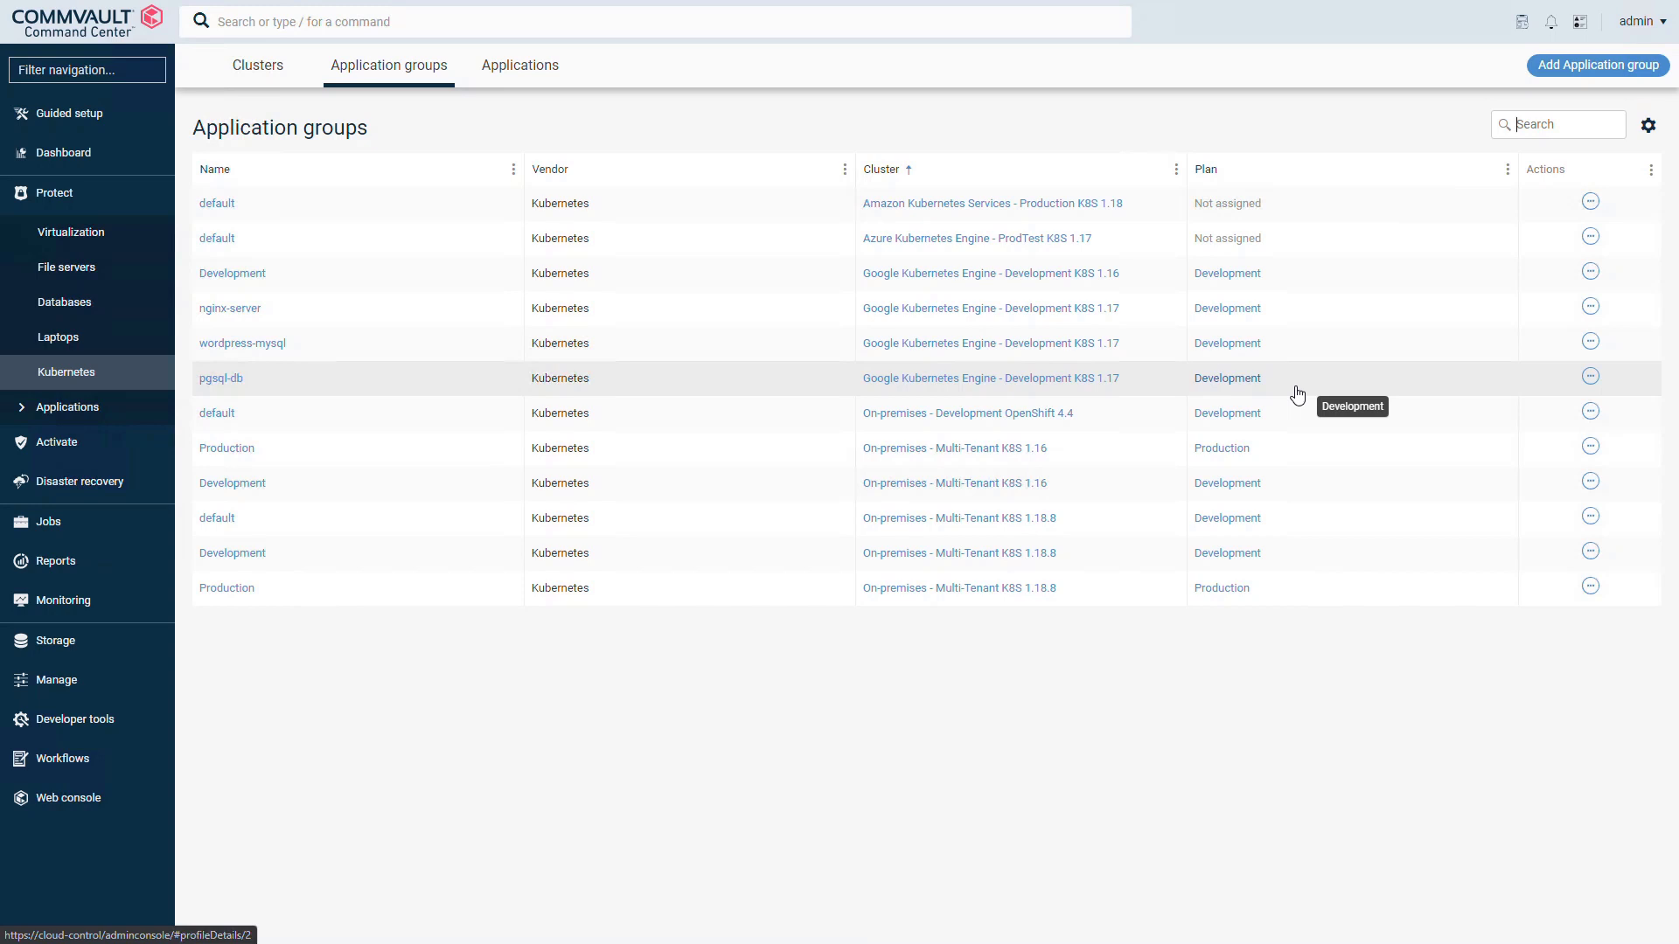
{"action": "left_click", "coordinate": [278, 560]}
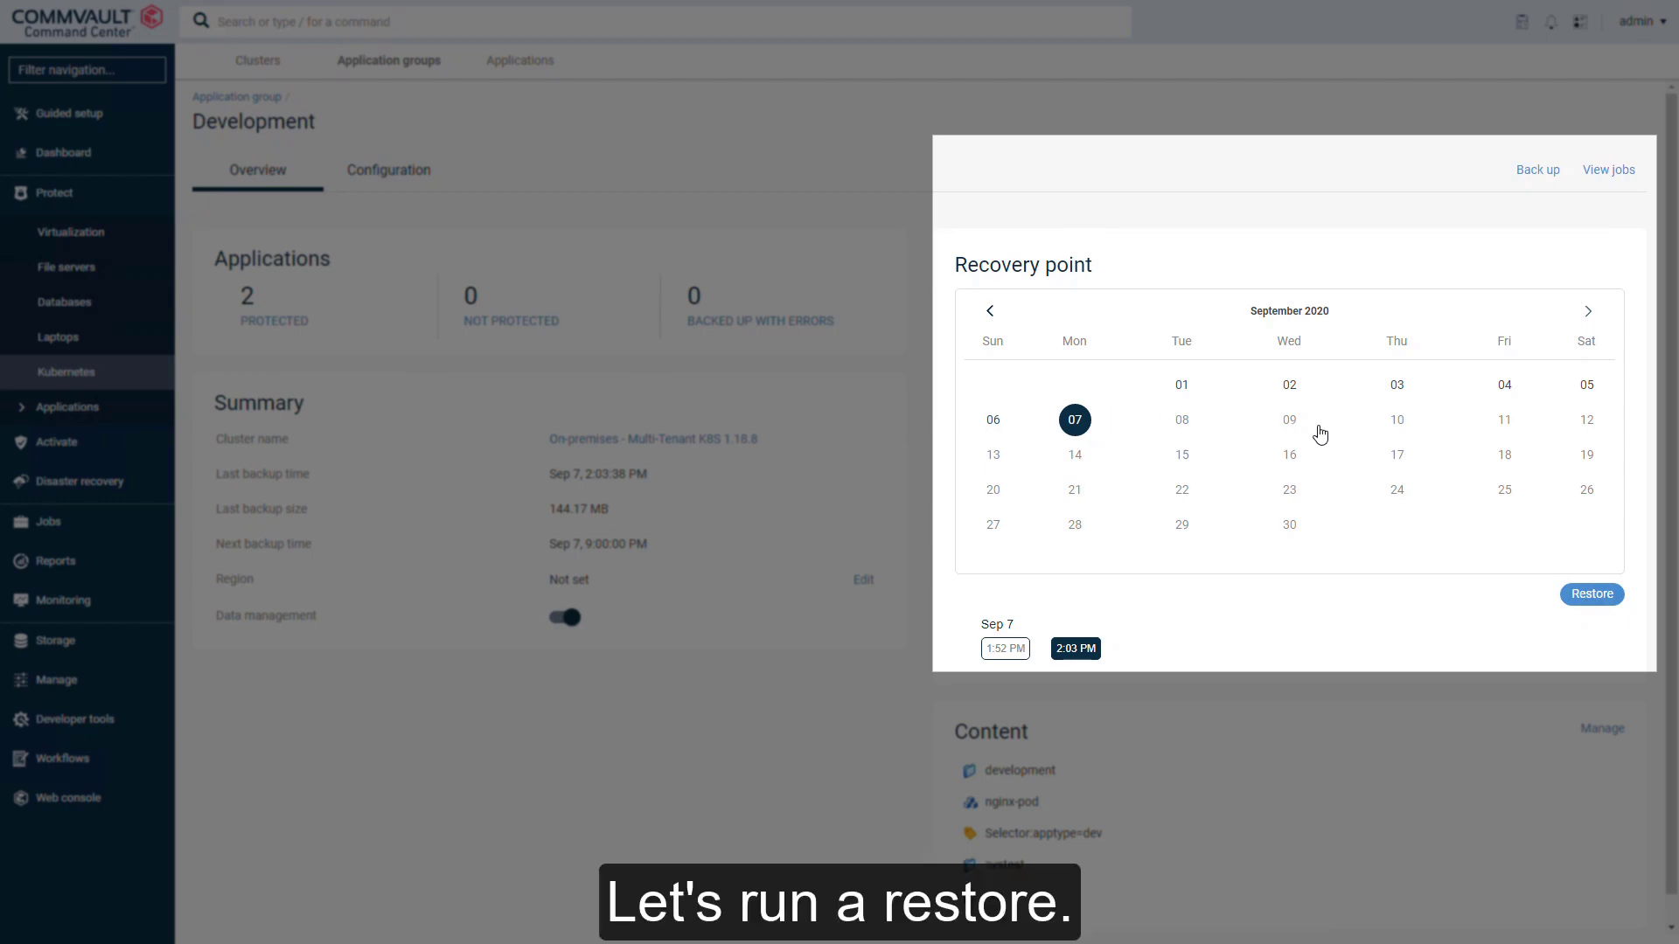
Step: Start a full-application restore from the Sep 7 recovery point with postgres-demo selected
{"action": "left_click", "coordinate": [1578, 595]}
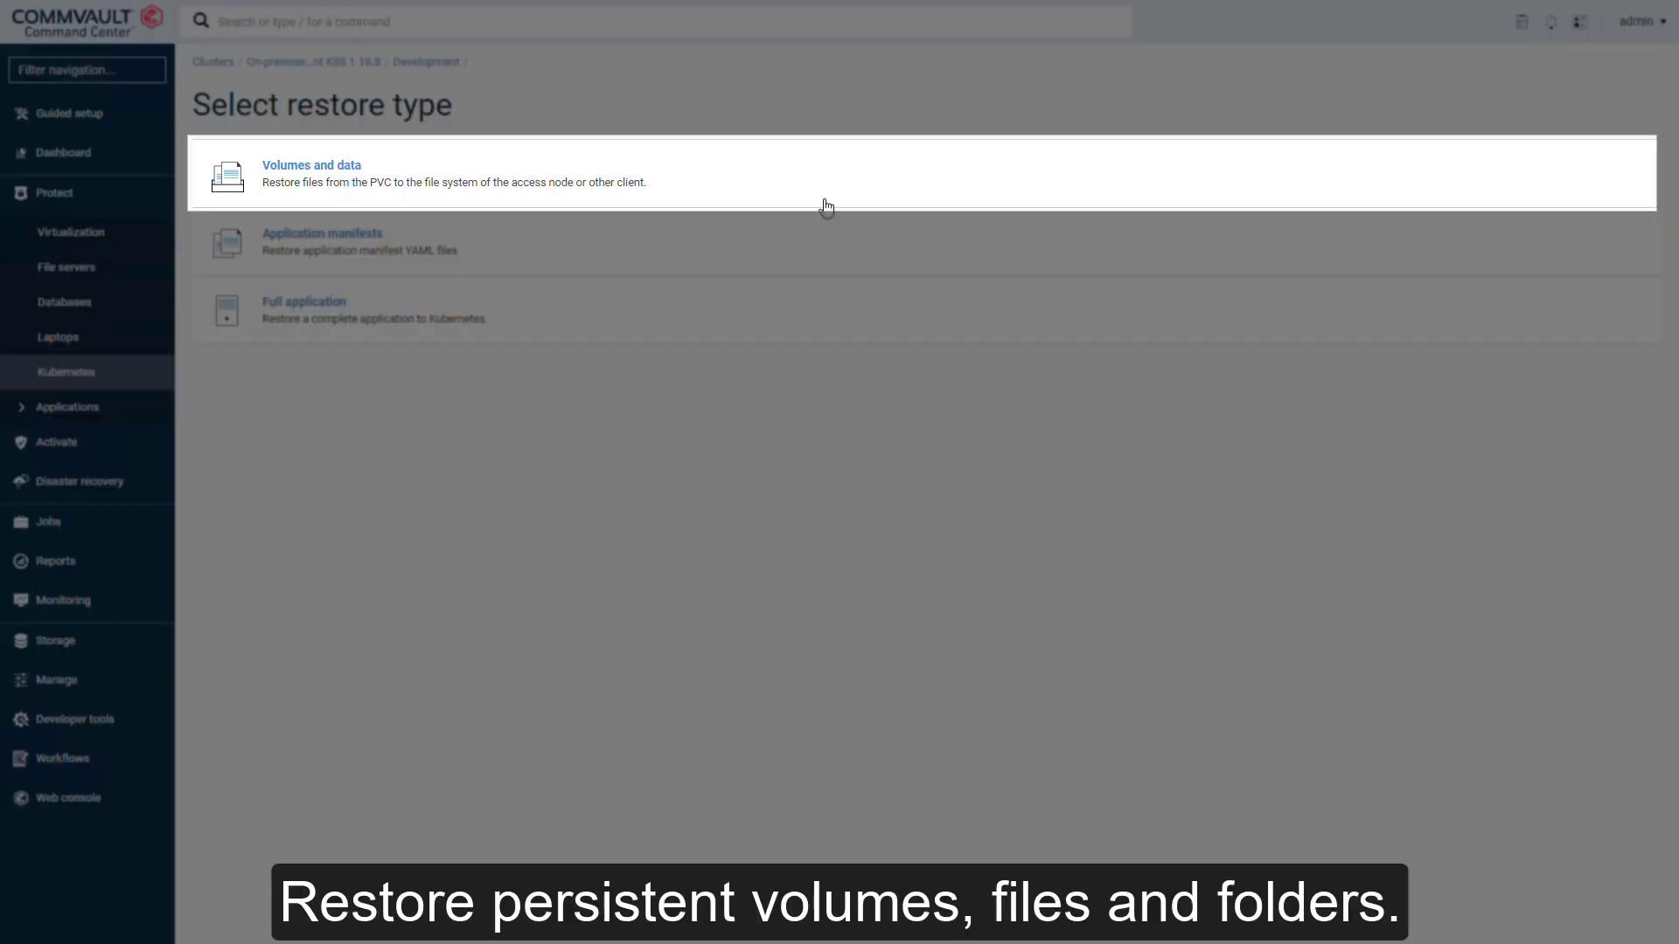
{"action": "left_click", "coordinate": [822, 187]}
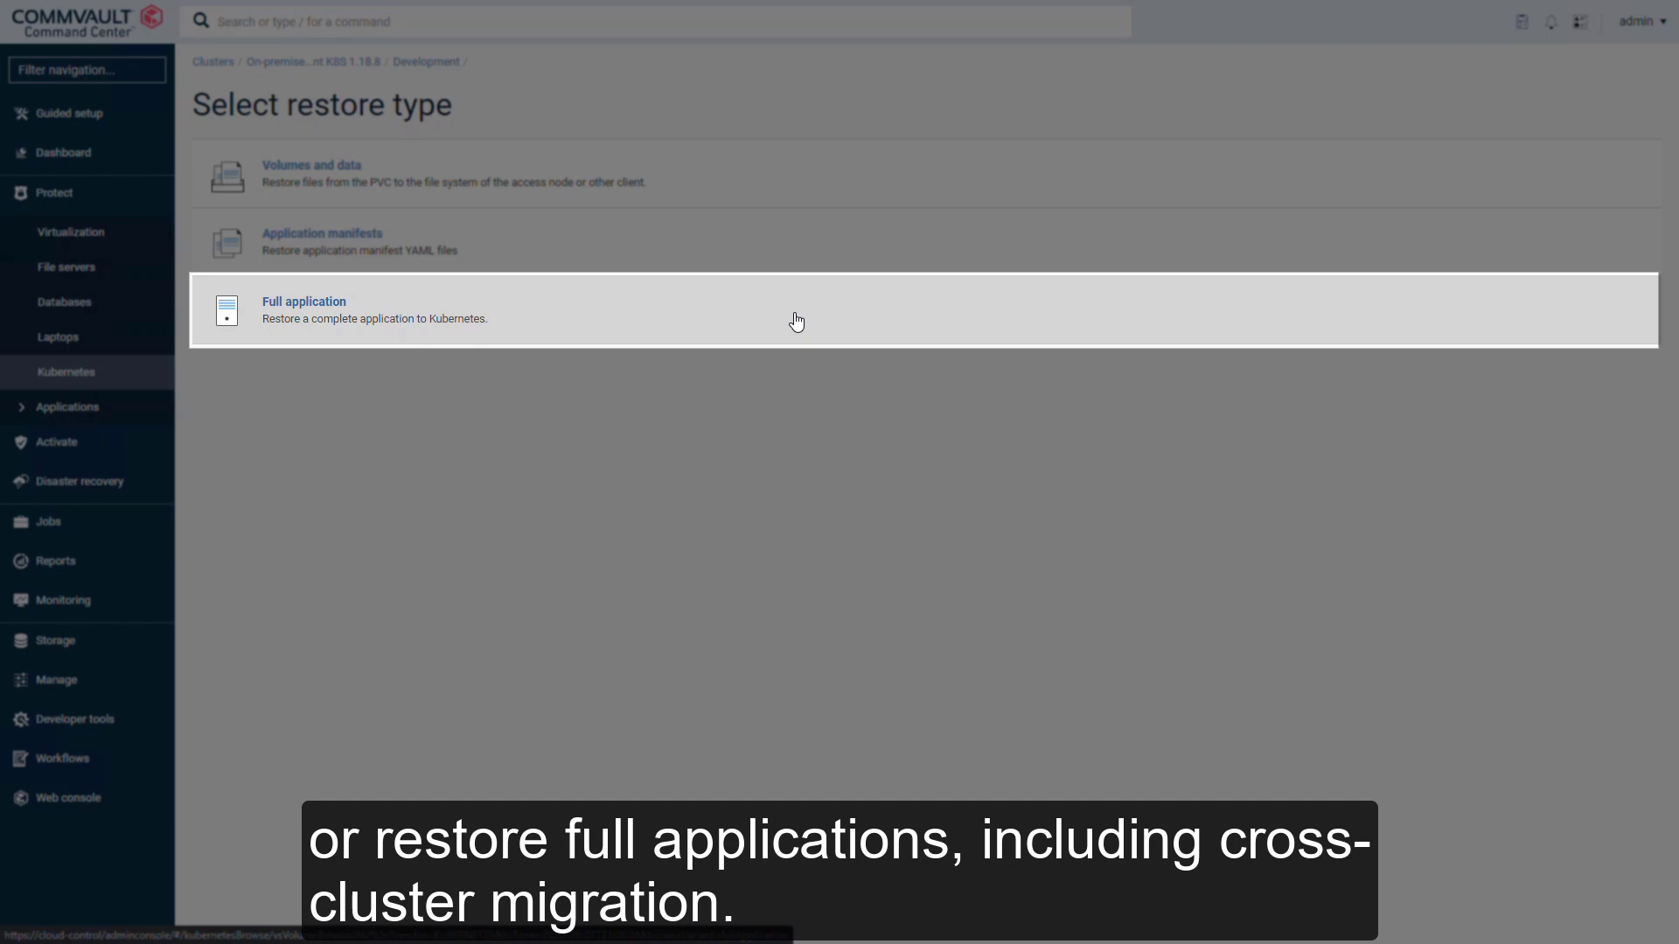
{"action": "left_click", "coordinate": [797, 322]}
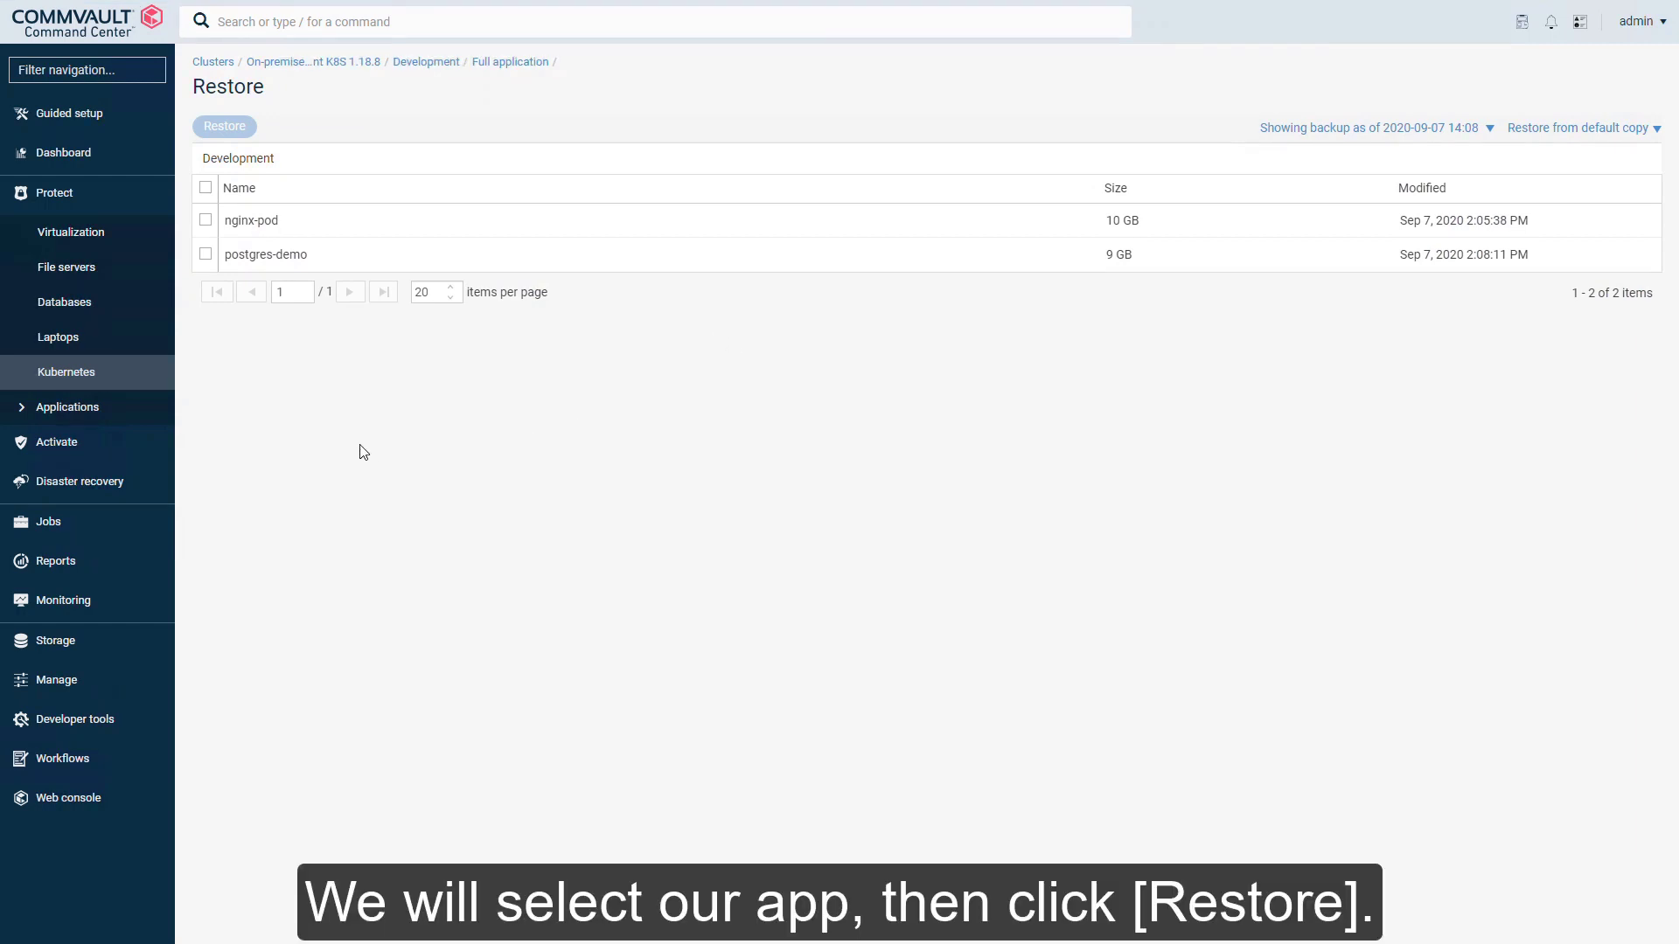
{"action": "left_click", "coordinate": [207, 256]}
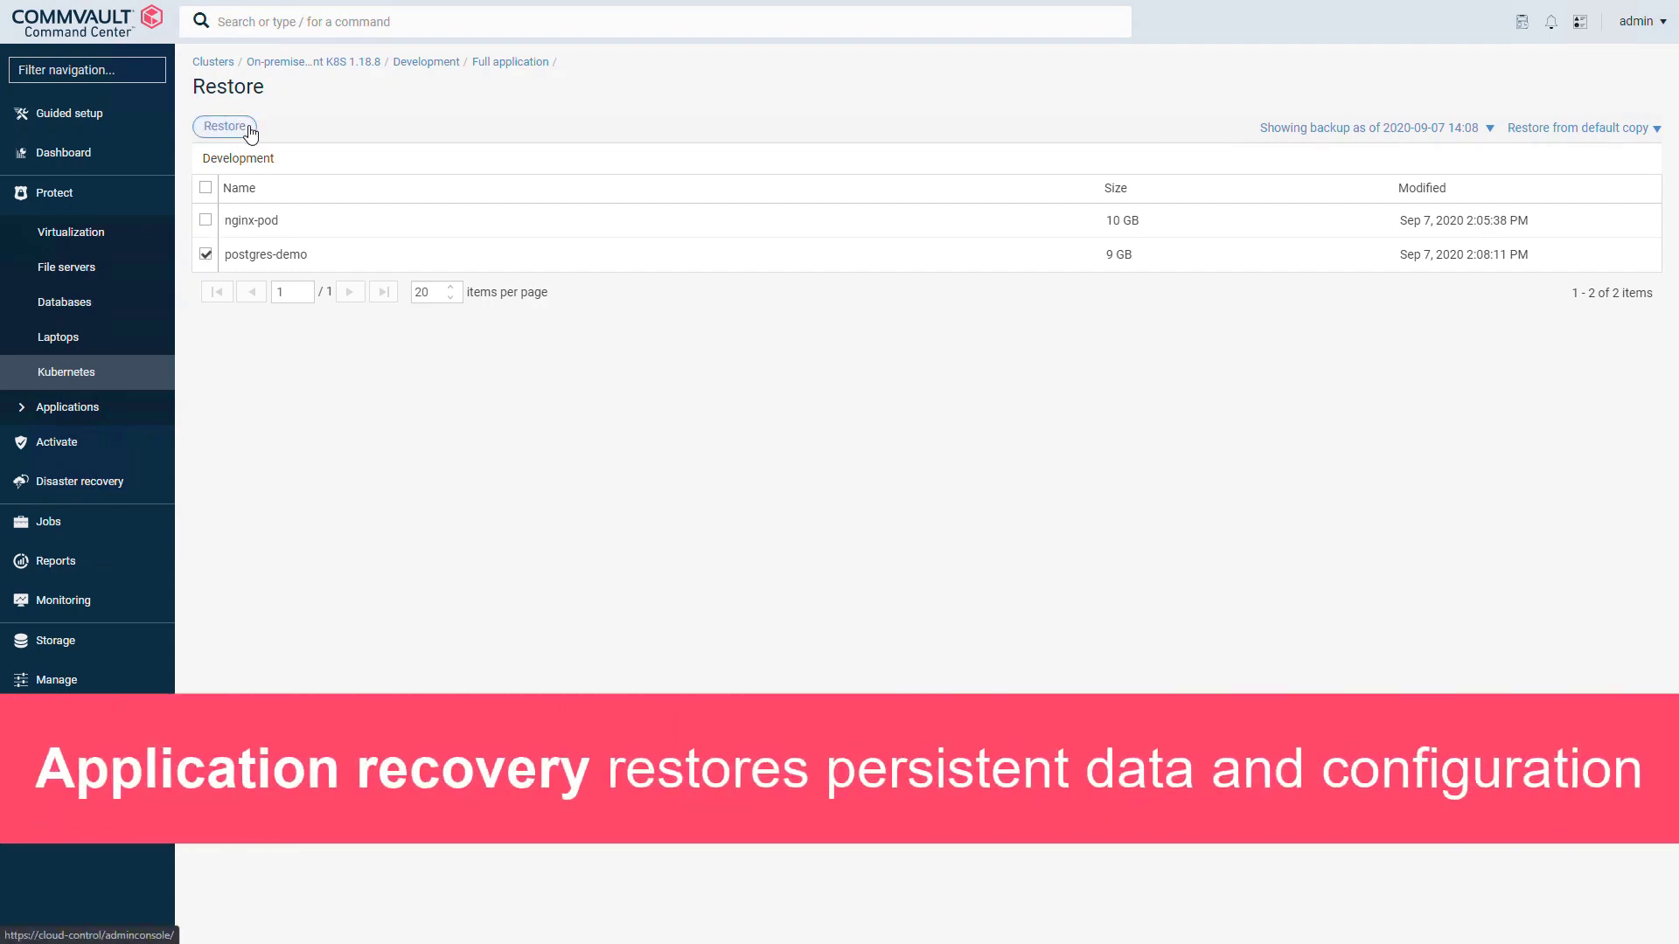
Step: Make the postgres-demo restore out of place, renaming the application to postgres-restore
{"action": "left_click", "coordinate": [250, 128]}
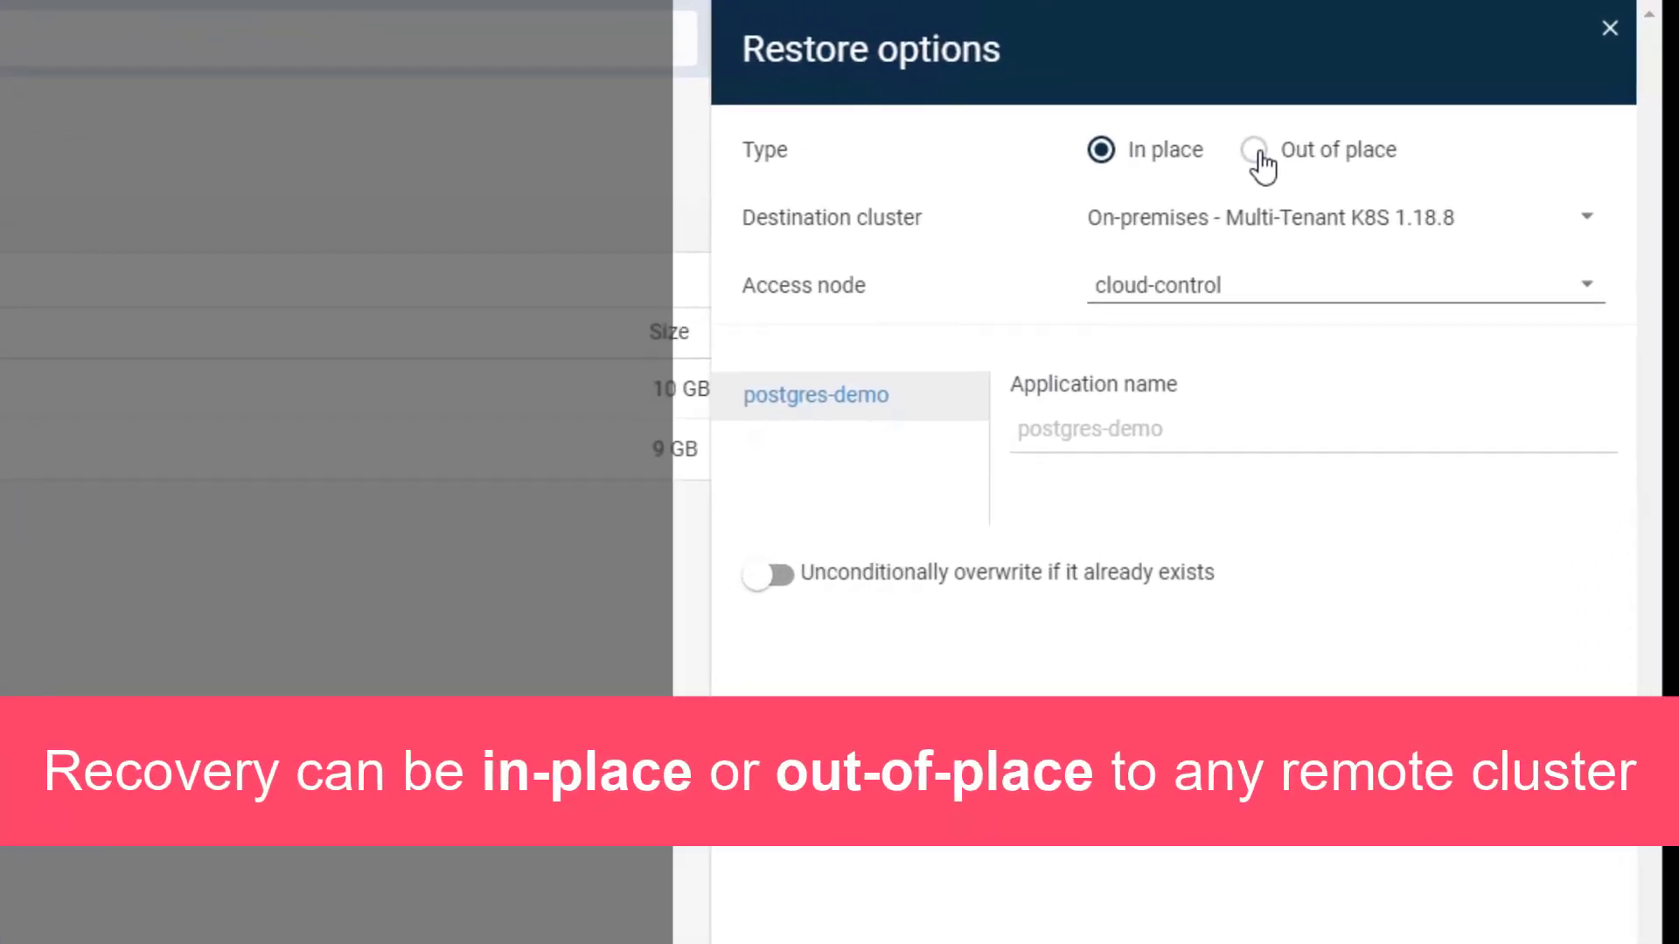
{"action": "left_click", "coordinate": [1253, 153]}
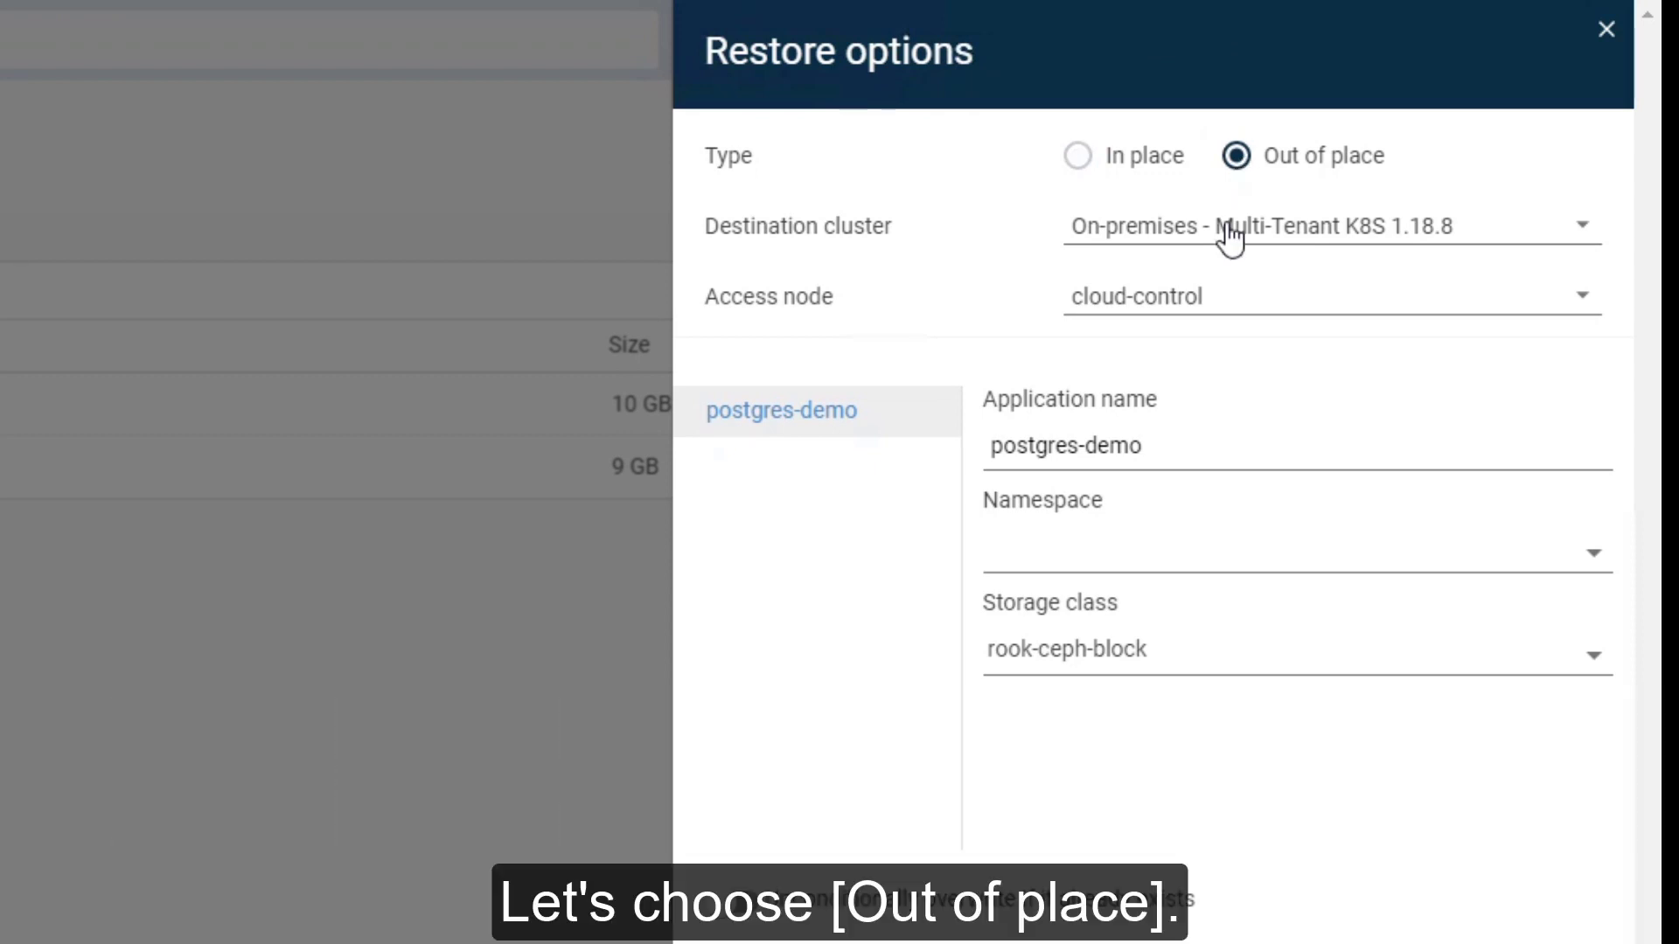
{"action": "double_click", "coordinate": [1105, 445]}
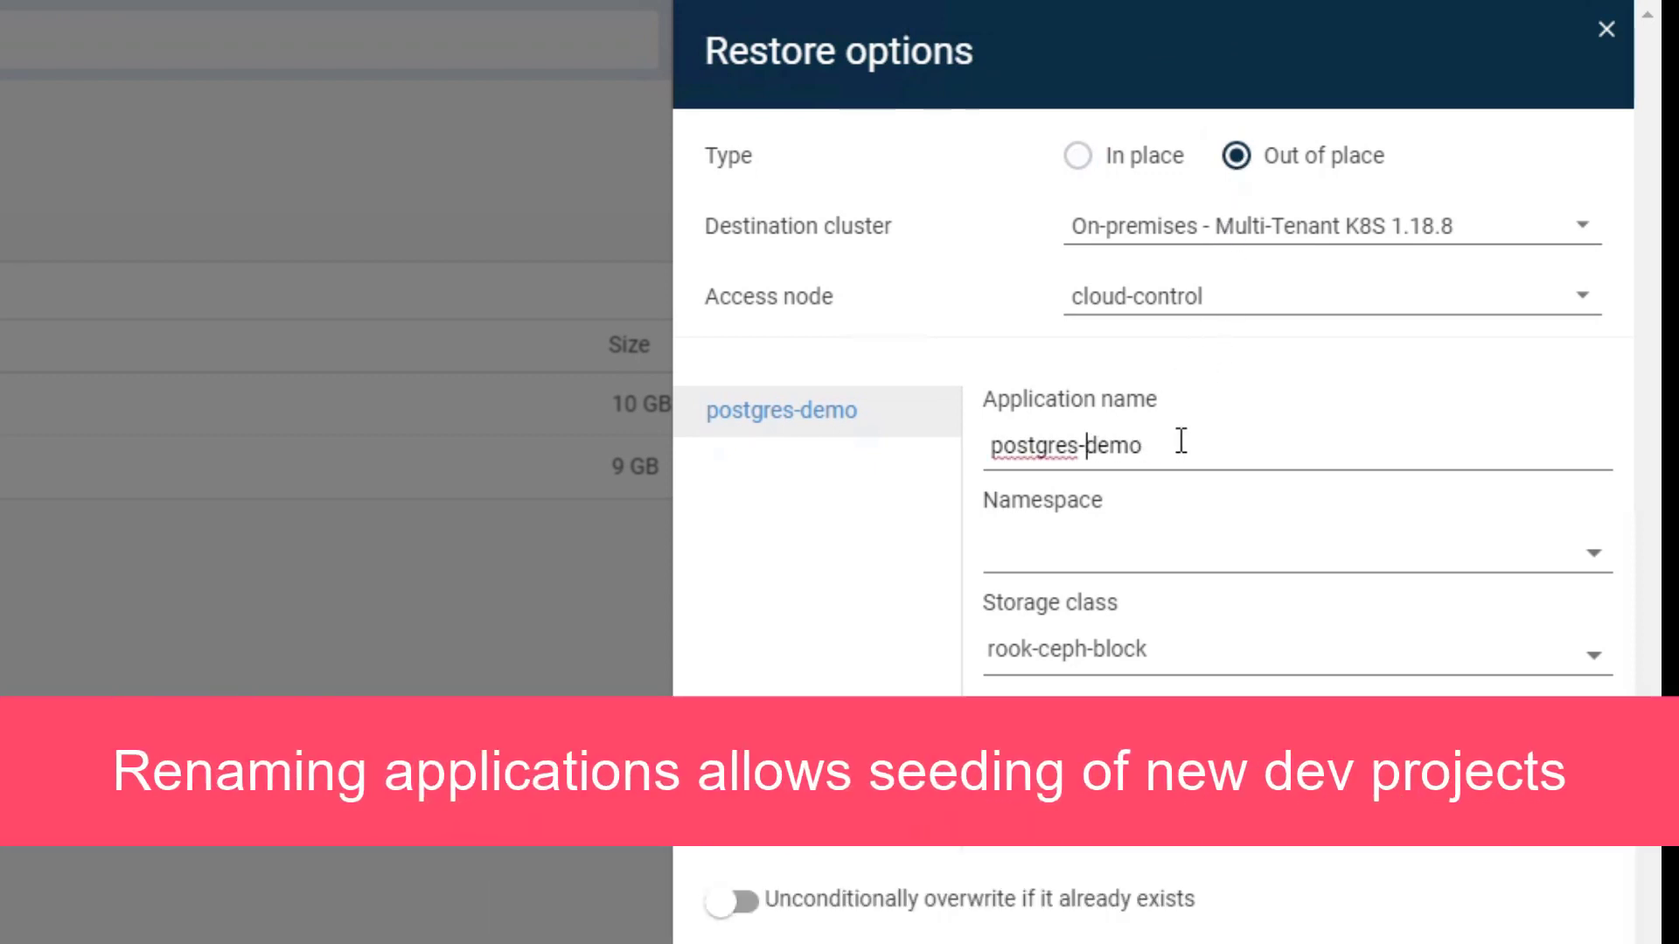
{"action": "type", "text": "restore"}
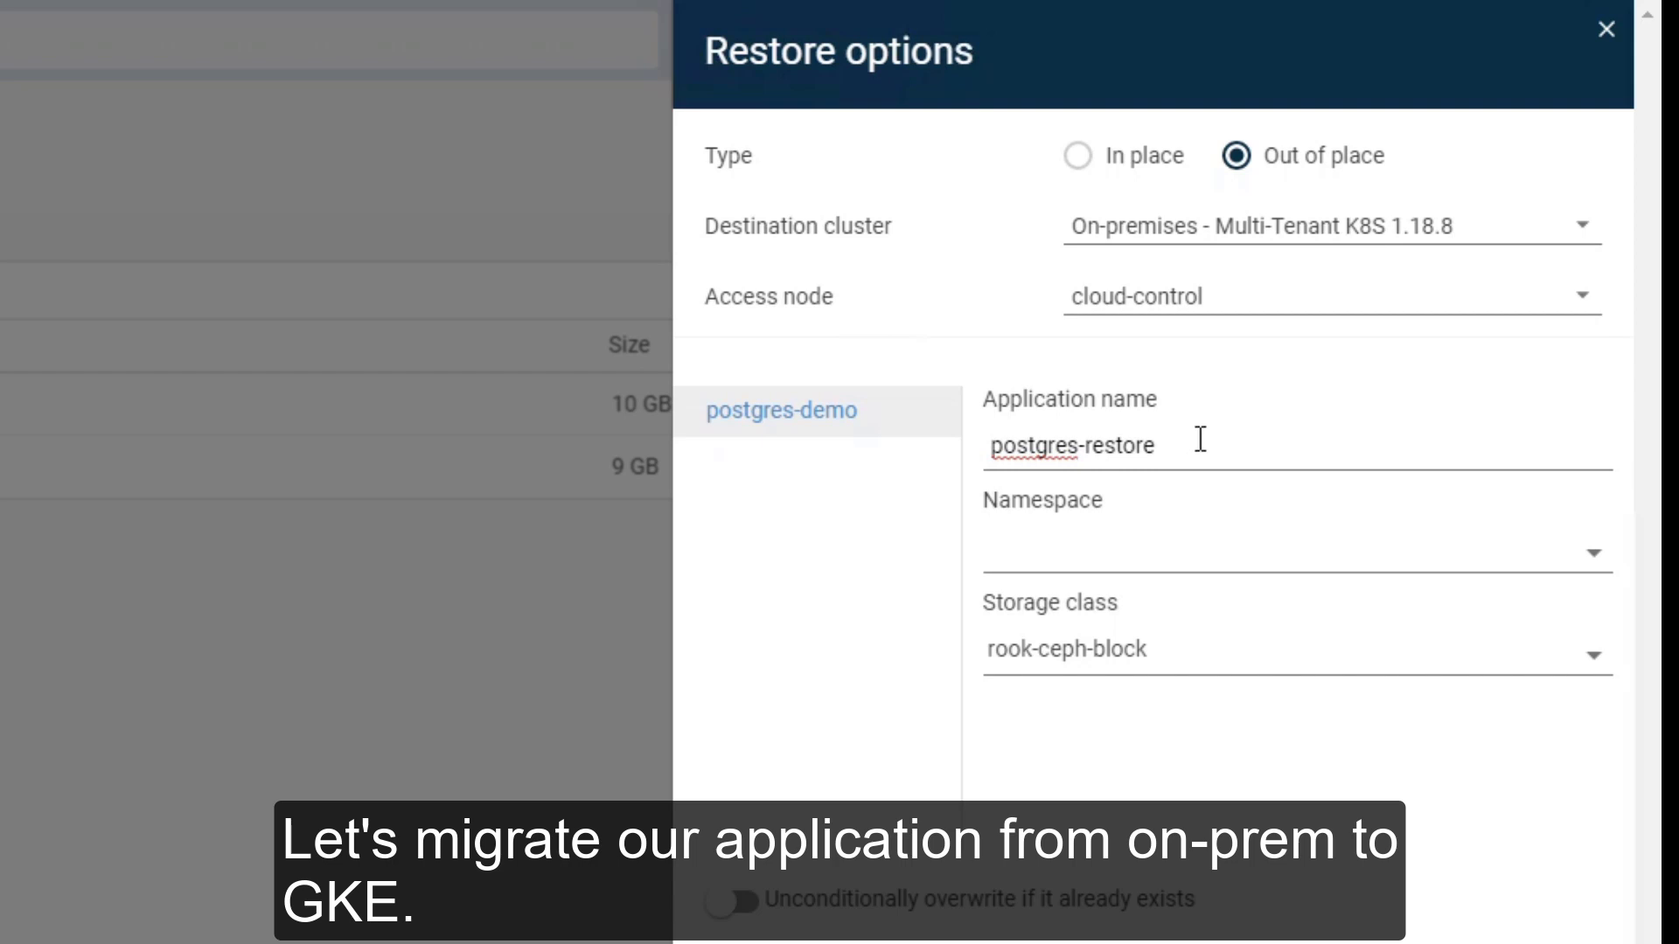
Step: Target the GKE Development K8S 1.17 cluster, development namespace, singlewriter-standard storage class, and submit
{"action": "left_click", "coordinate": [1493, 247]}
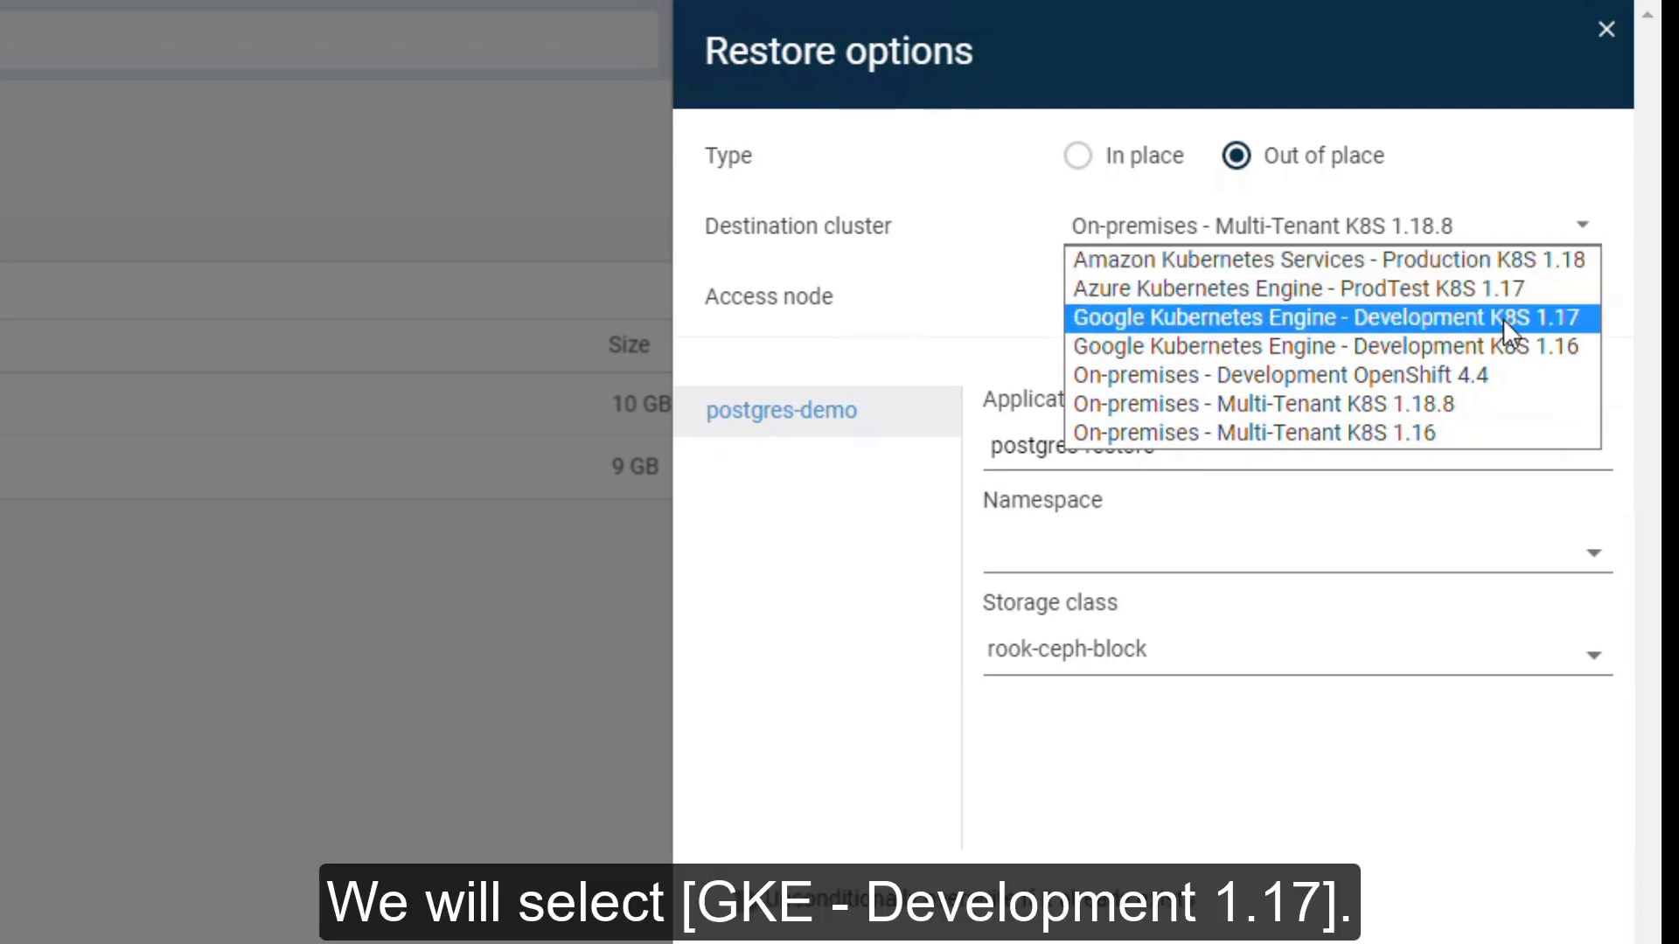
{"action": "left_click", "coordinate": [1503, 319]}
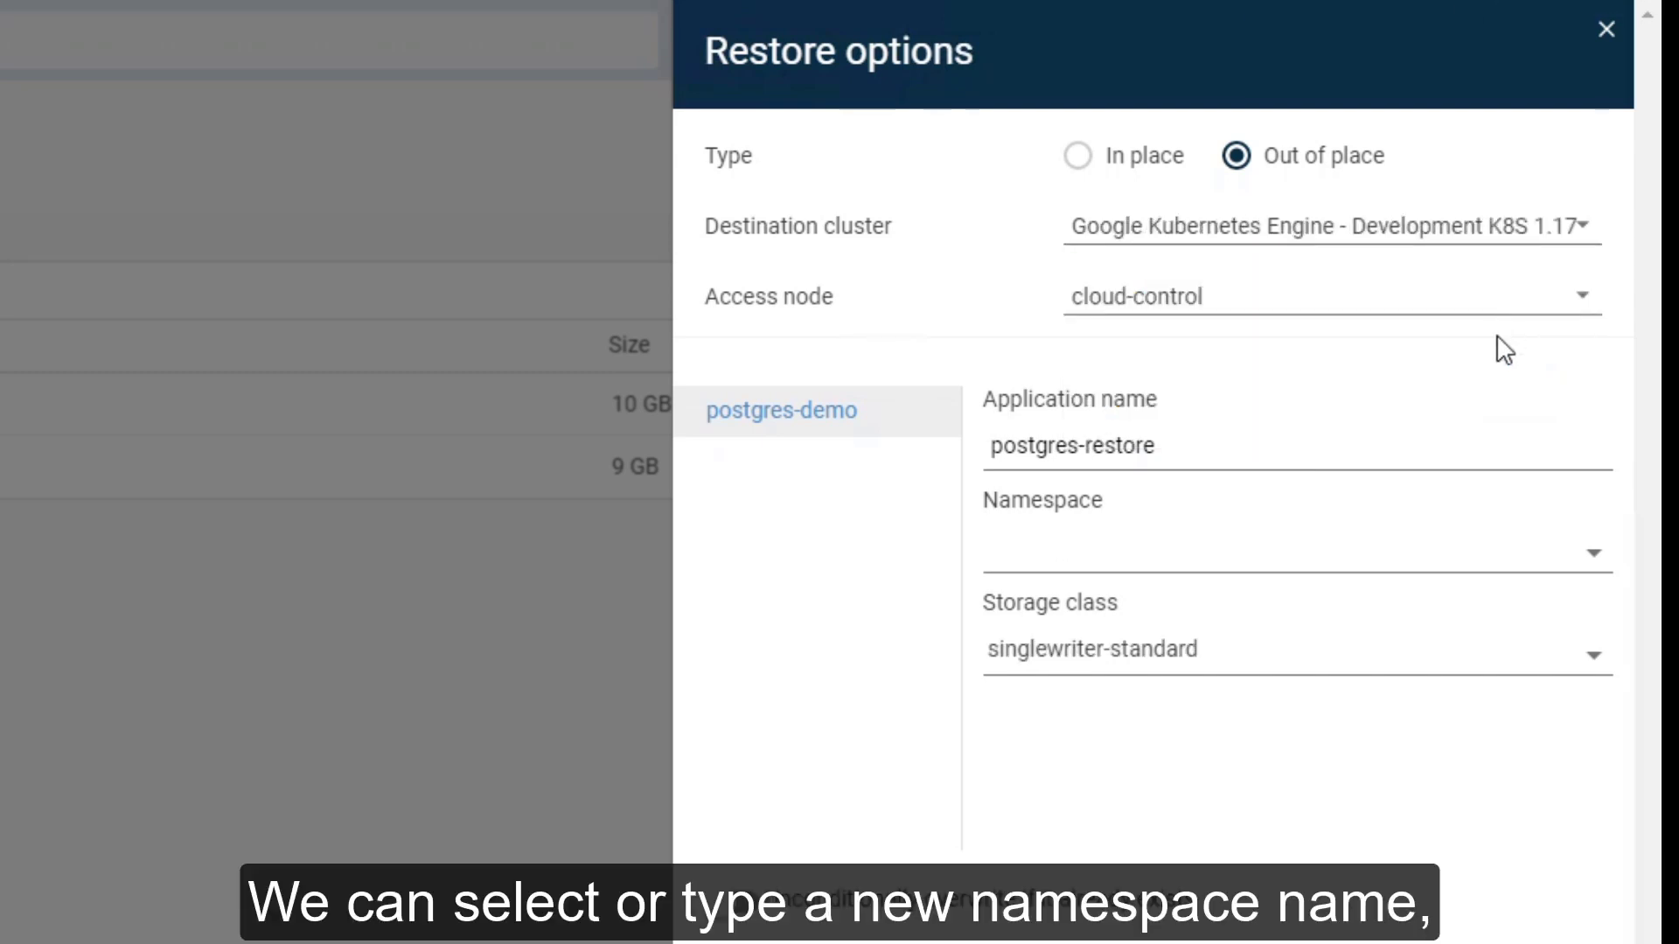
{"action": "left_click", "coordinate": [1493, 567]}
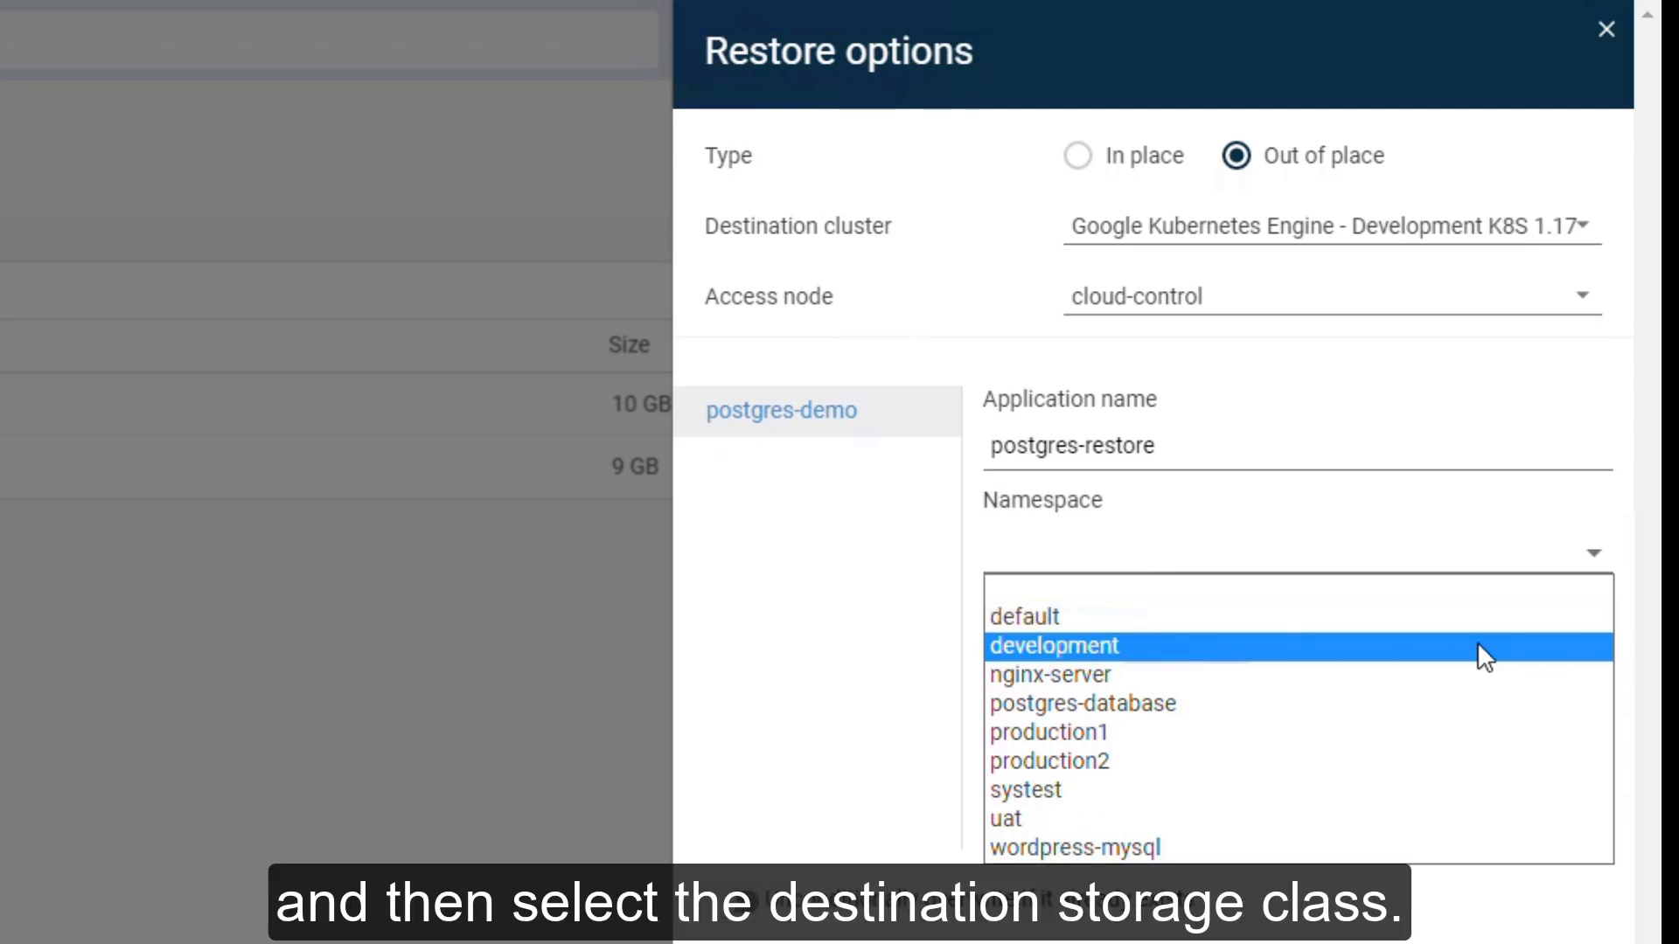
{"action": "left_click", "coordinate": [1478, 647]}
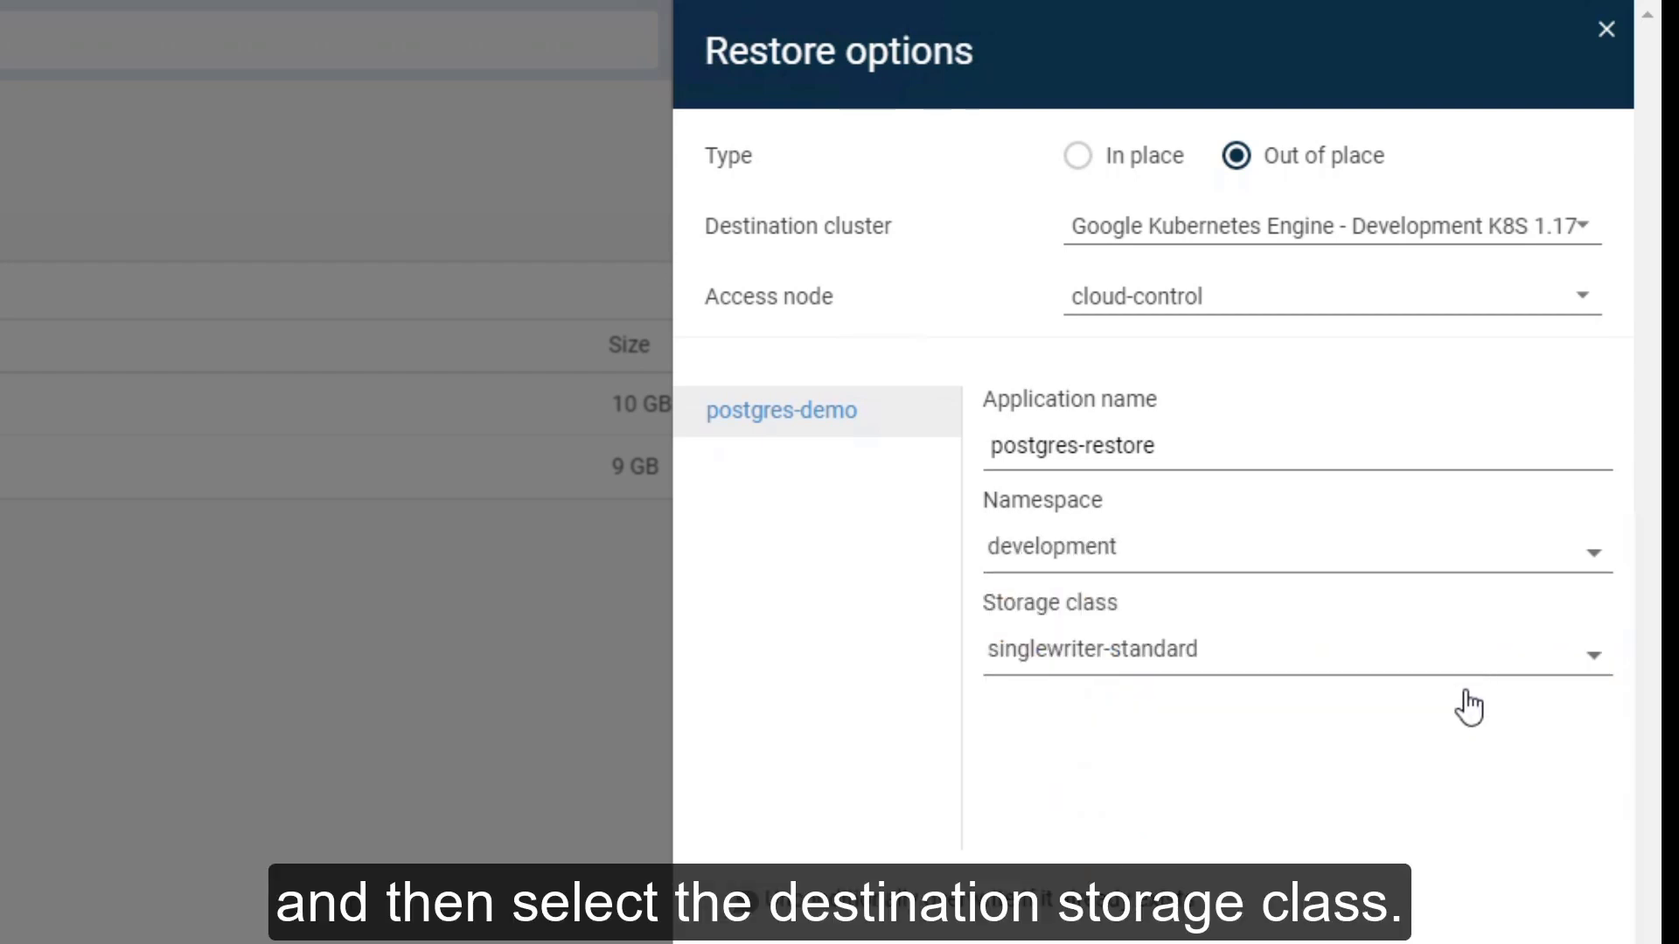
{"action": "left_click", "coordinate": [1477, 658]}
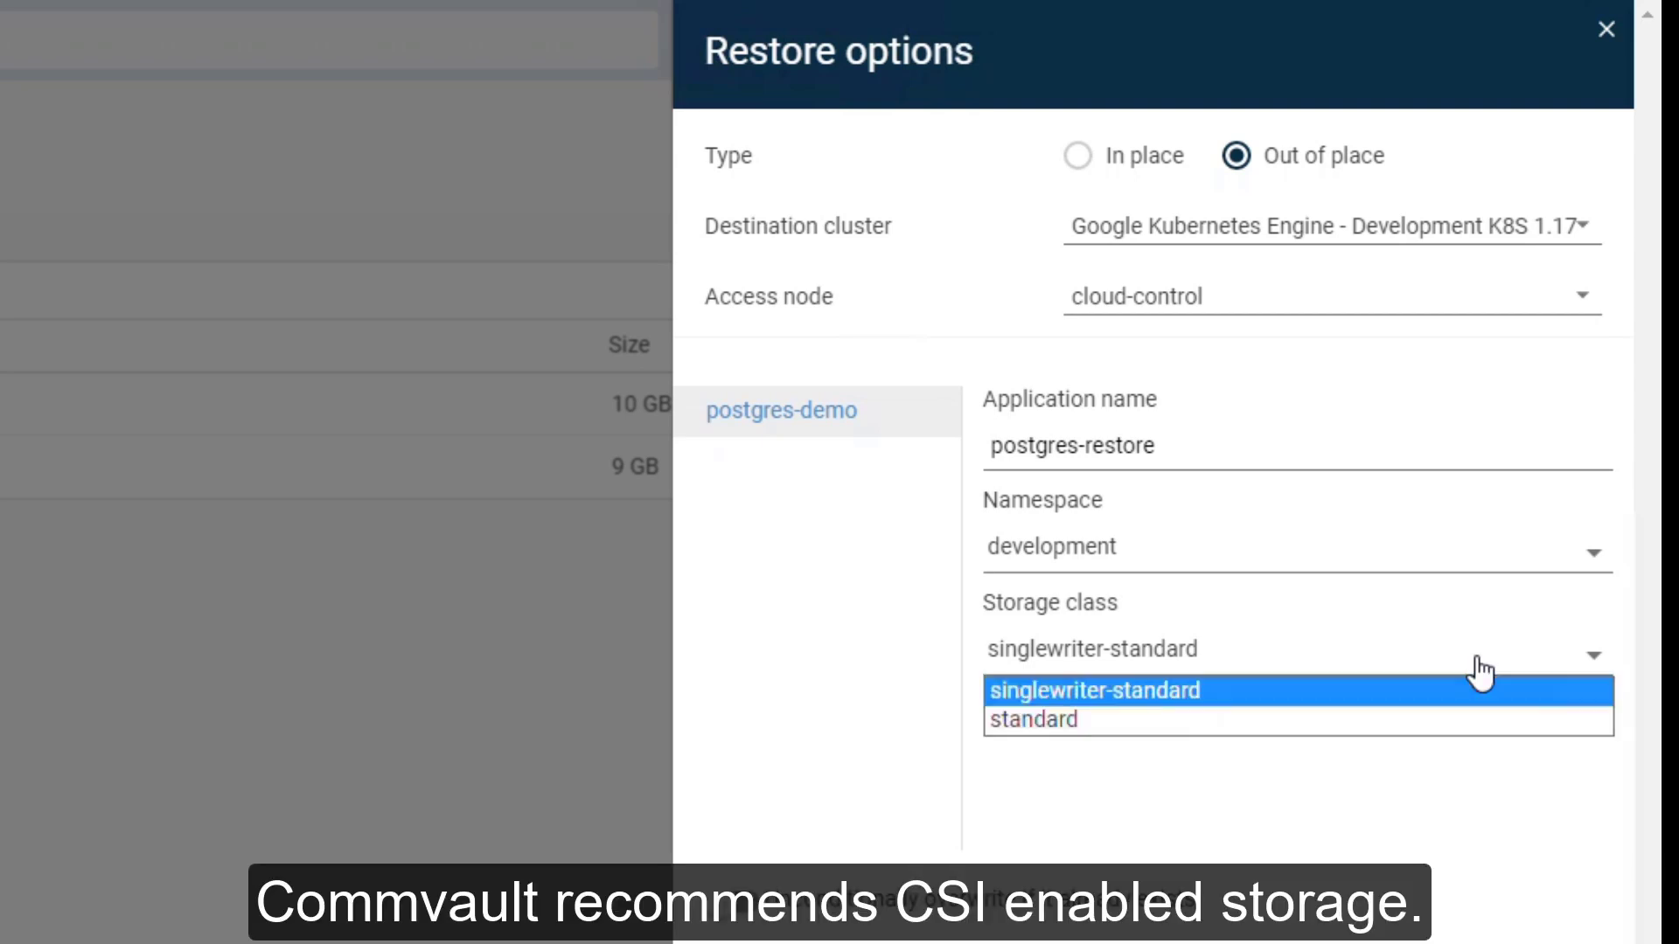
{"action": "left_click", "coordinate": [1474, 695]}
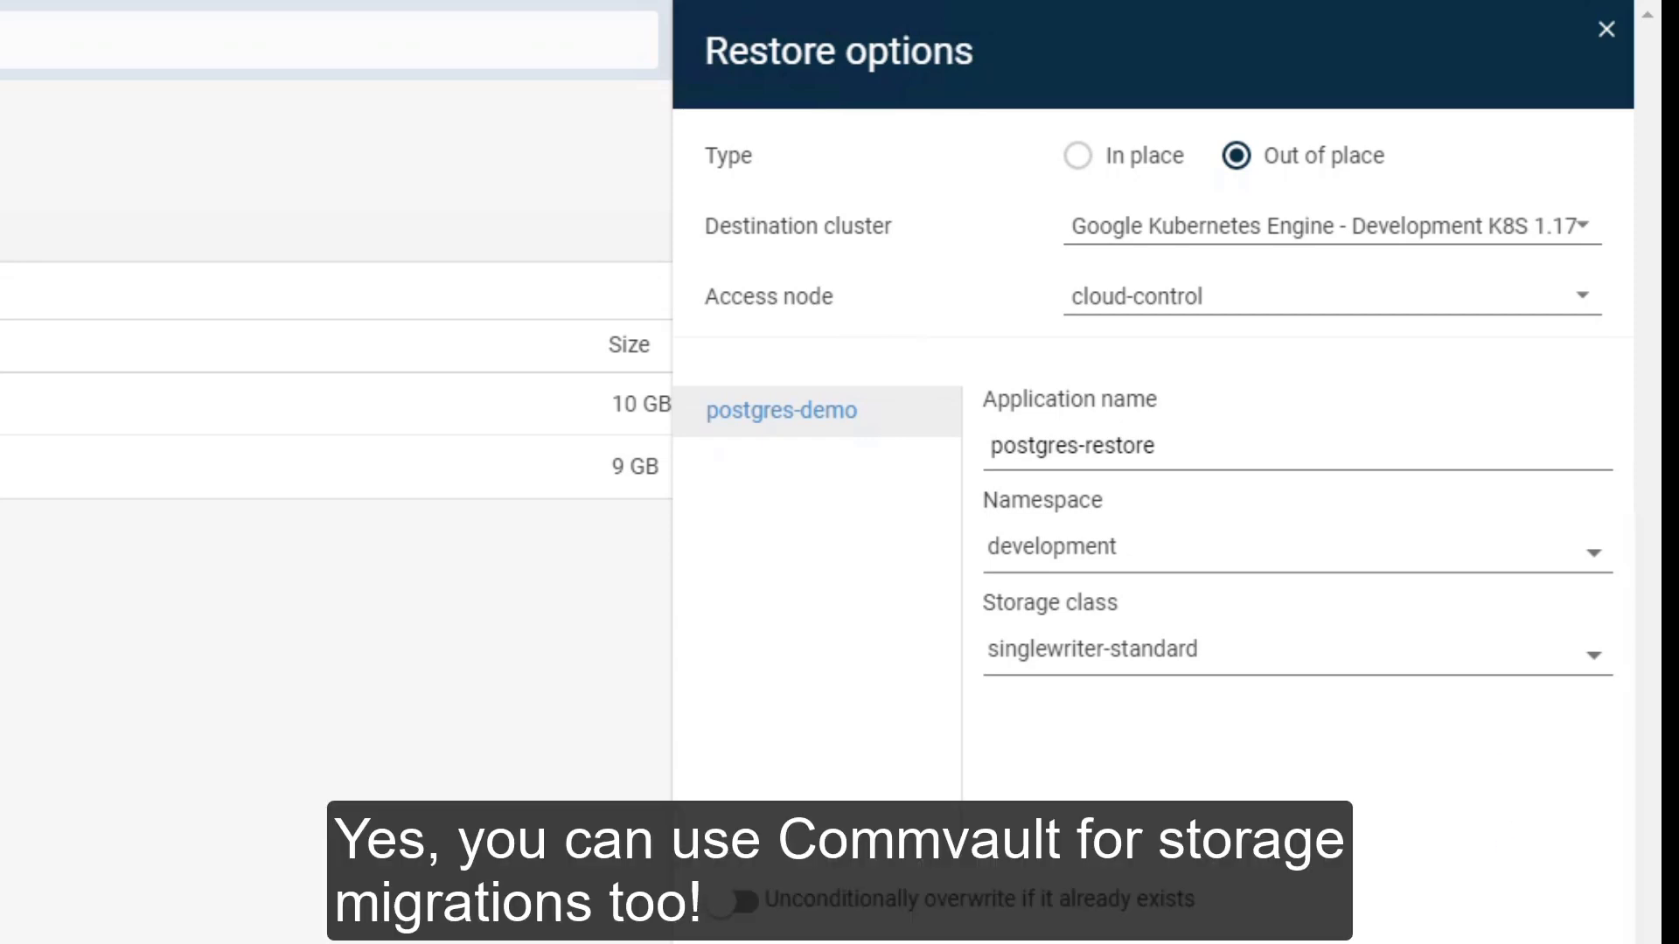
{"action": "left_click", "coordinate": [1590, 943]}
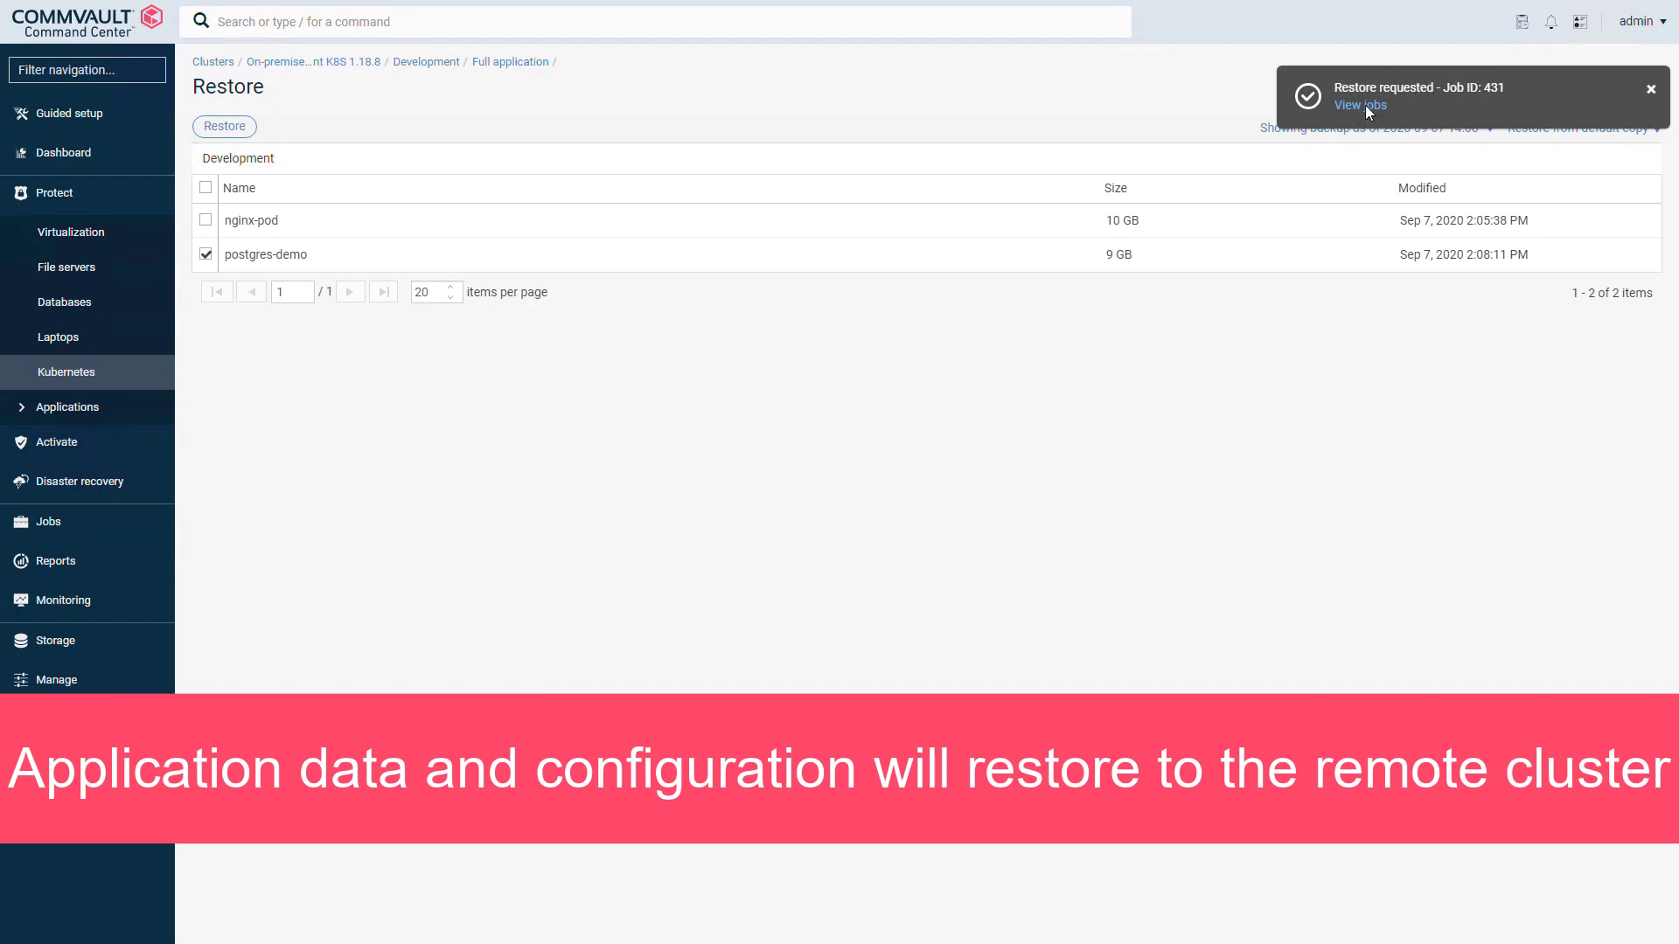
Step: View restore job 431's details page and expand the Protect navigation section
{"action": "left_click", "coordinate": [1364, 108]}
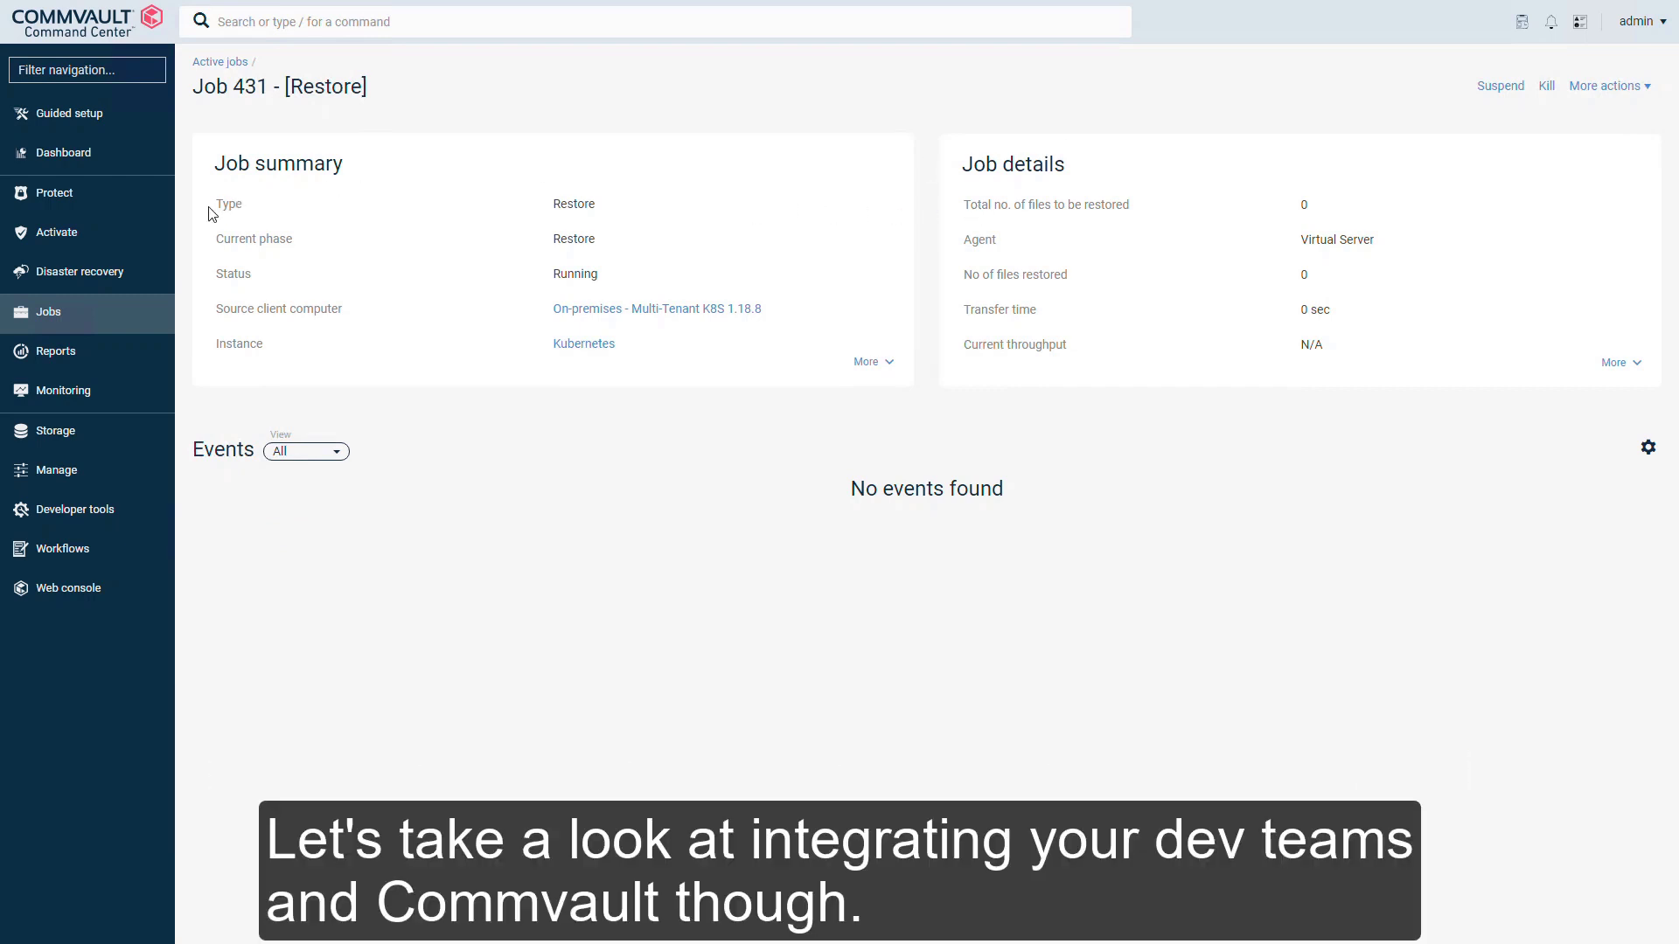
{"action": "left_click", "coordinate": [138, 203]}
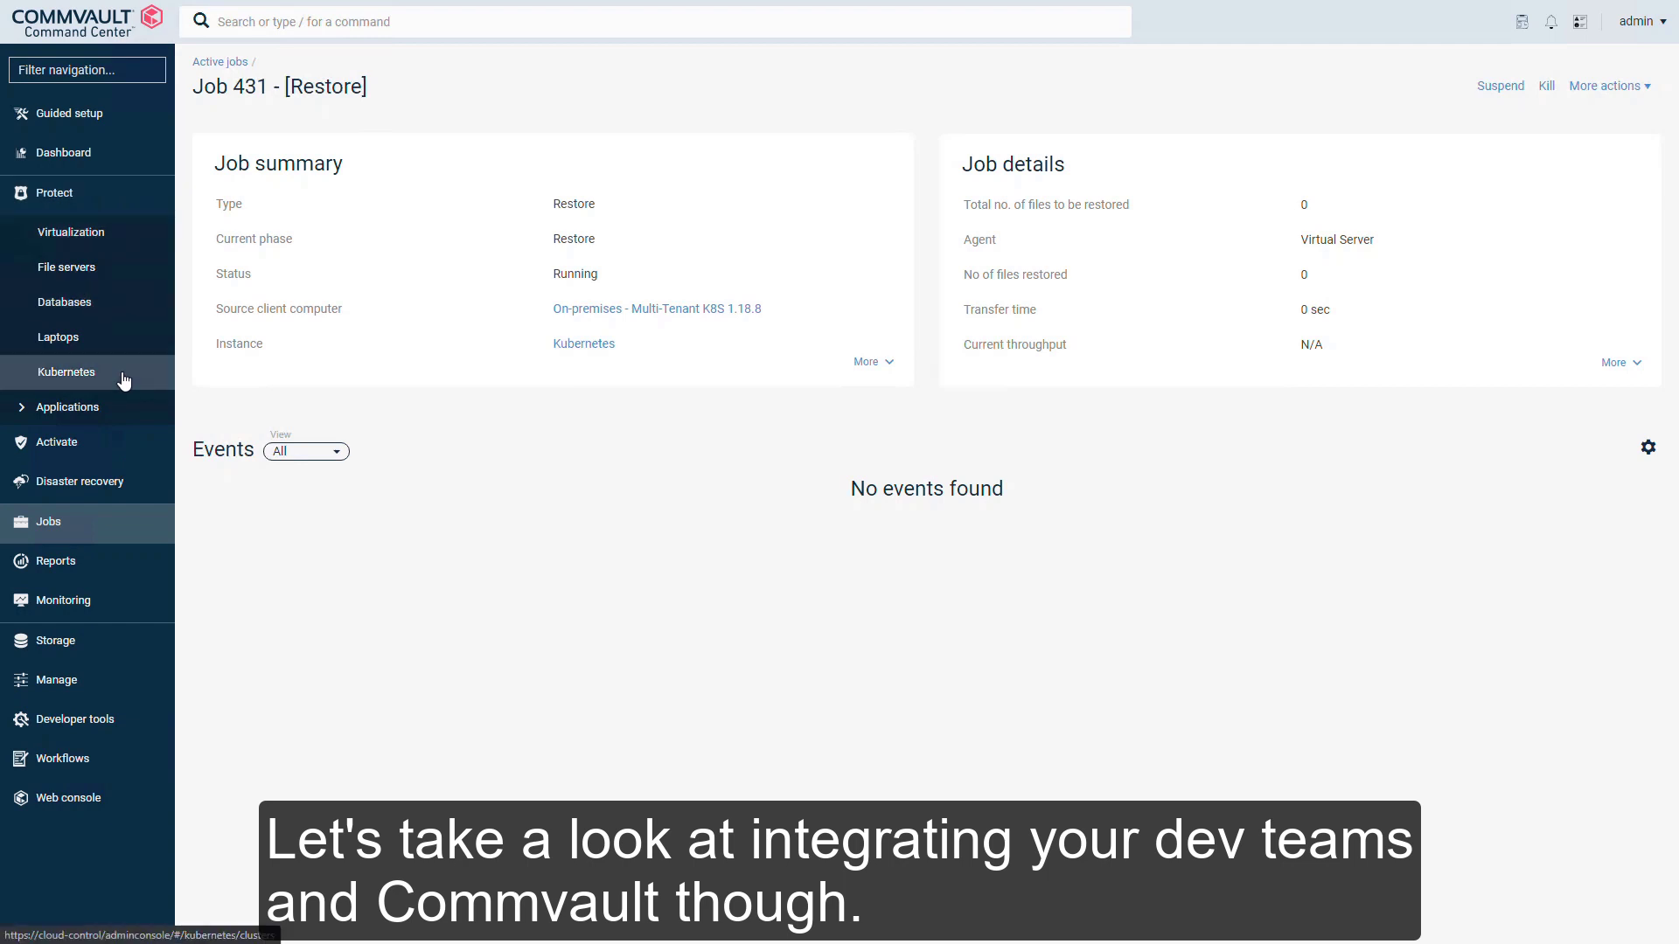
Step: Navigate via Kubernetes clusters to the Multi-Tenant K8S 1.18.8 cluster's Development application group
{"action": "left_click", "coordinate": [66, 372]}
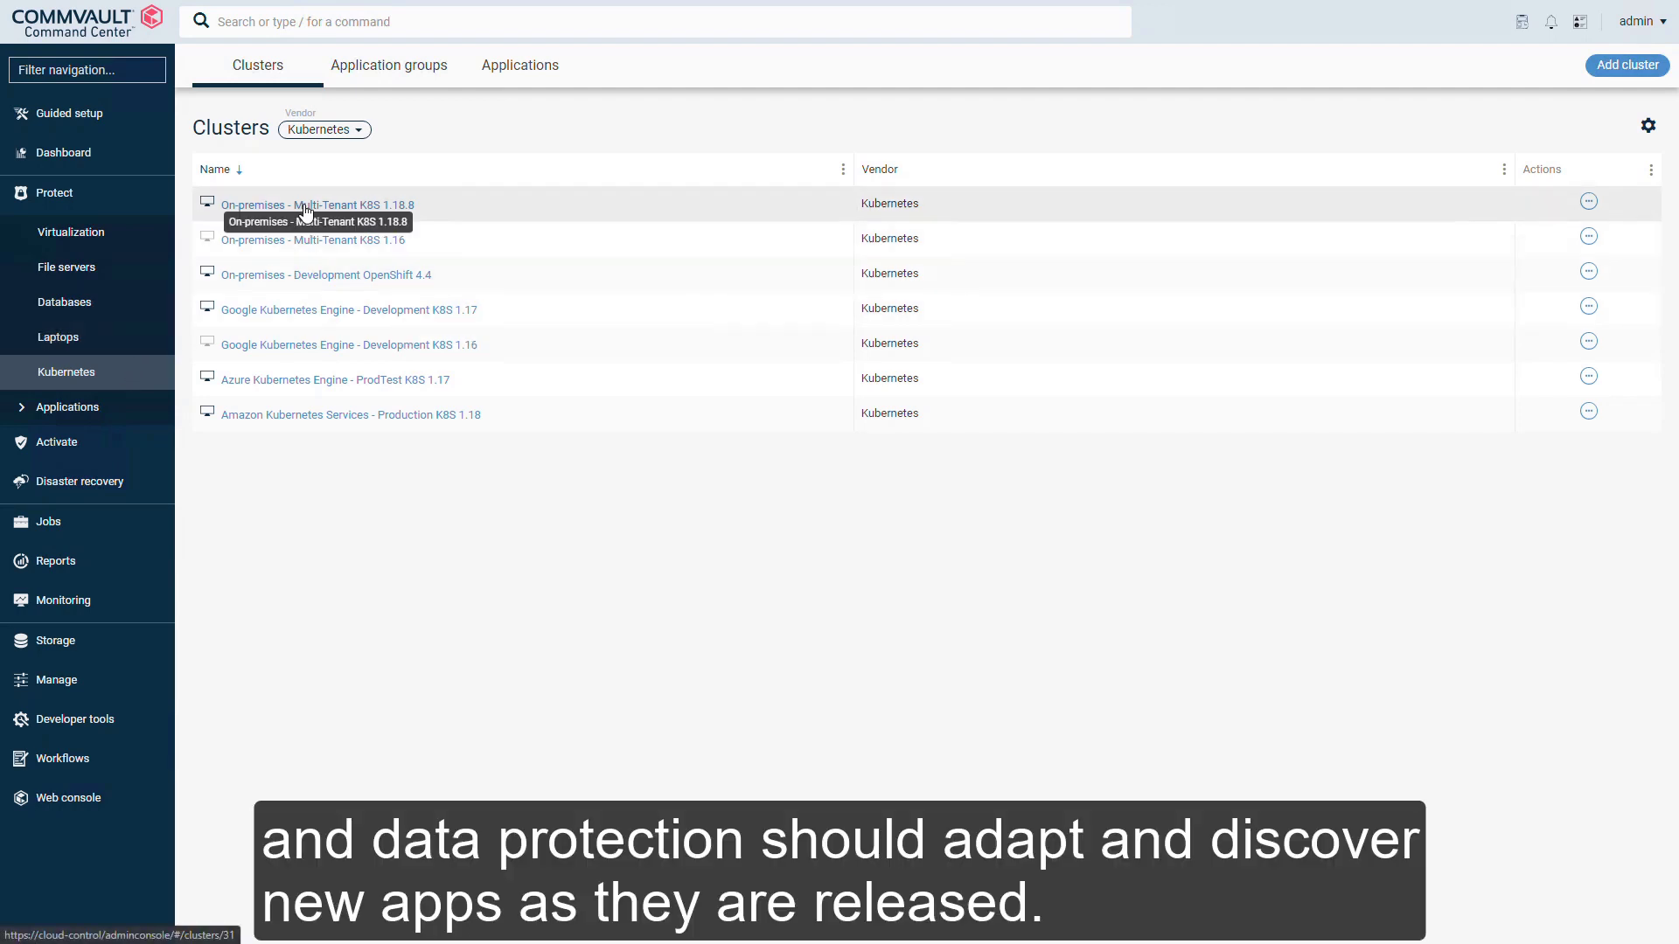
{"action": "left_click", "coordinate": [305, 207]}
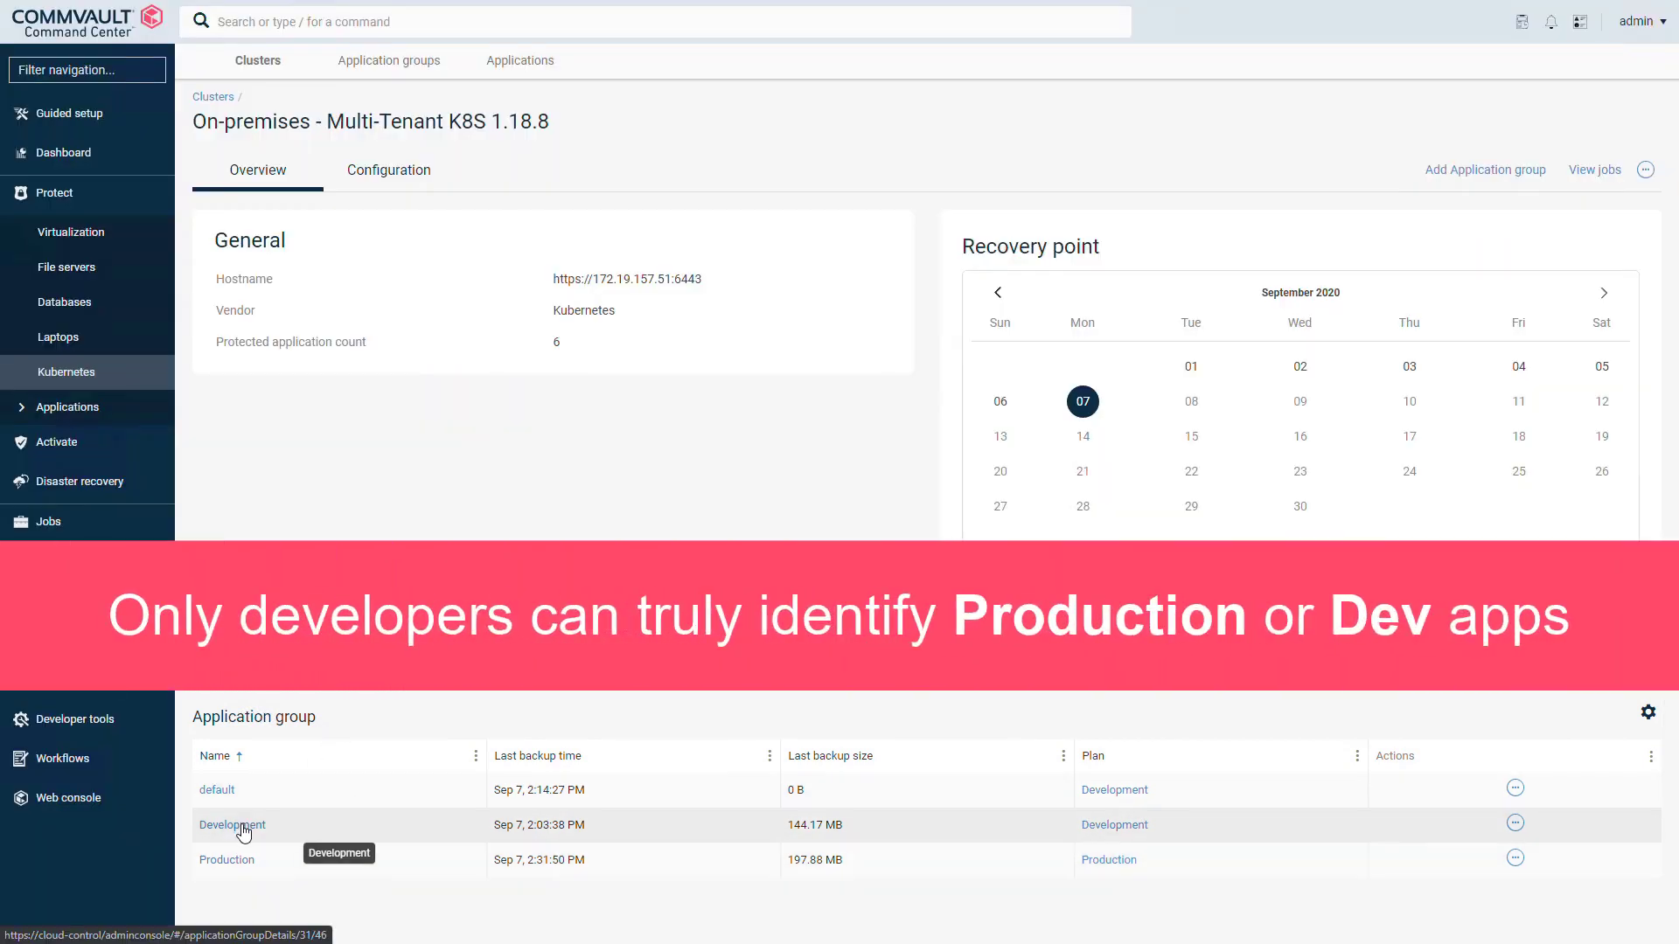
{"action": "left_click", "coordinate": [243, 826]}
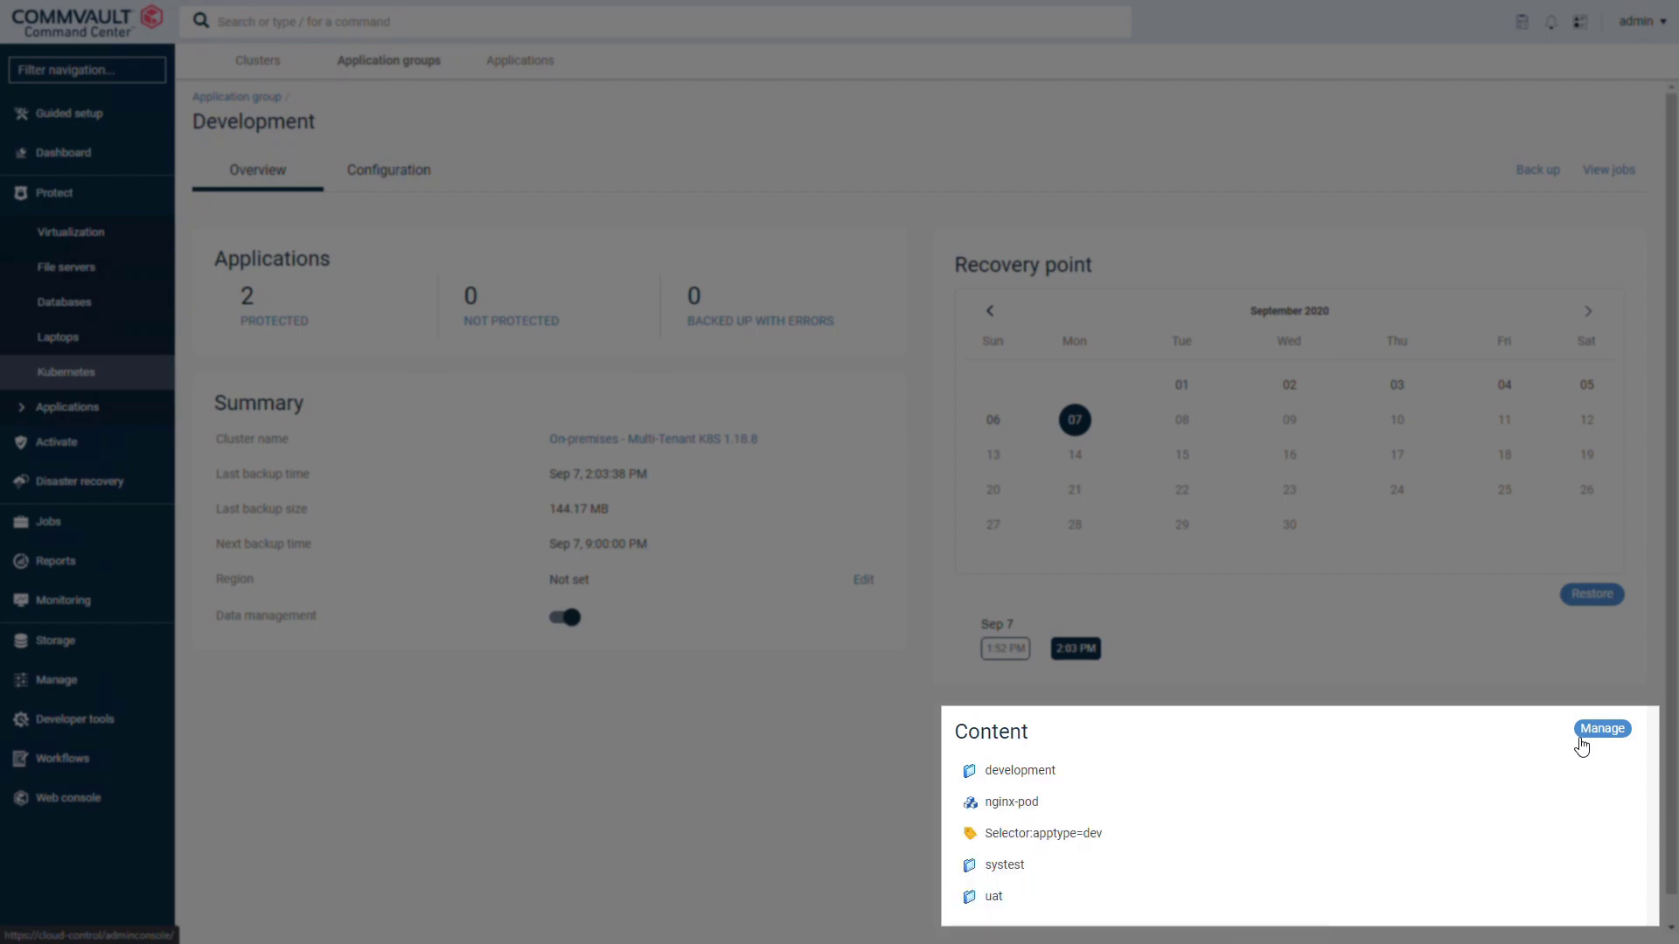
Step: Add a class=development label selector to the group's content, preview matching apps, and save
{"action": "left_click", "coordinate": [1588, 735]}
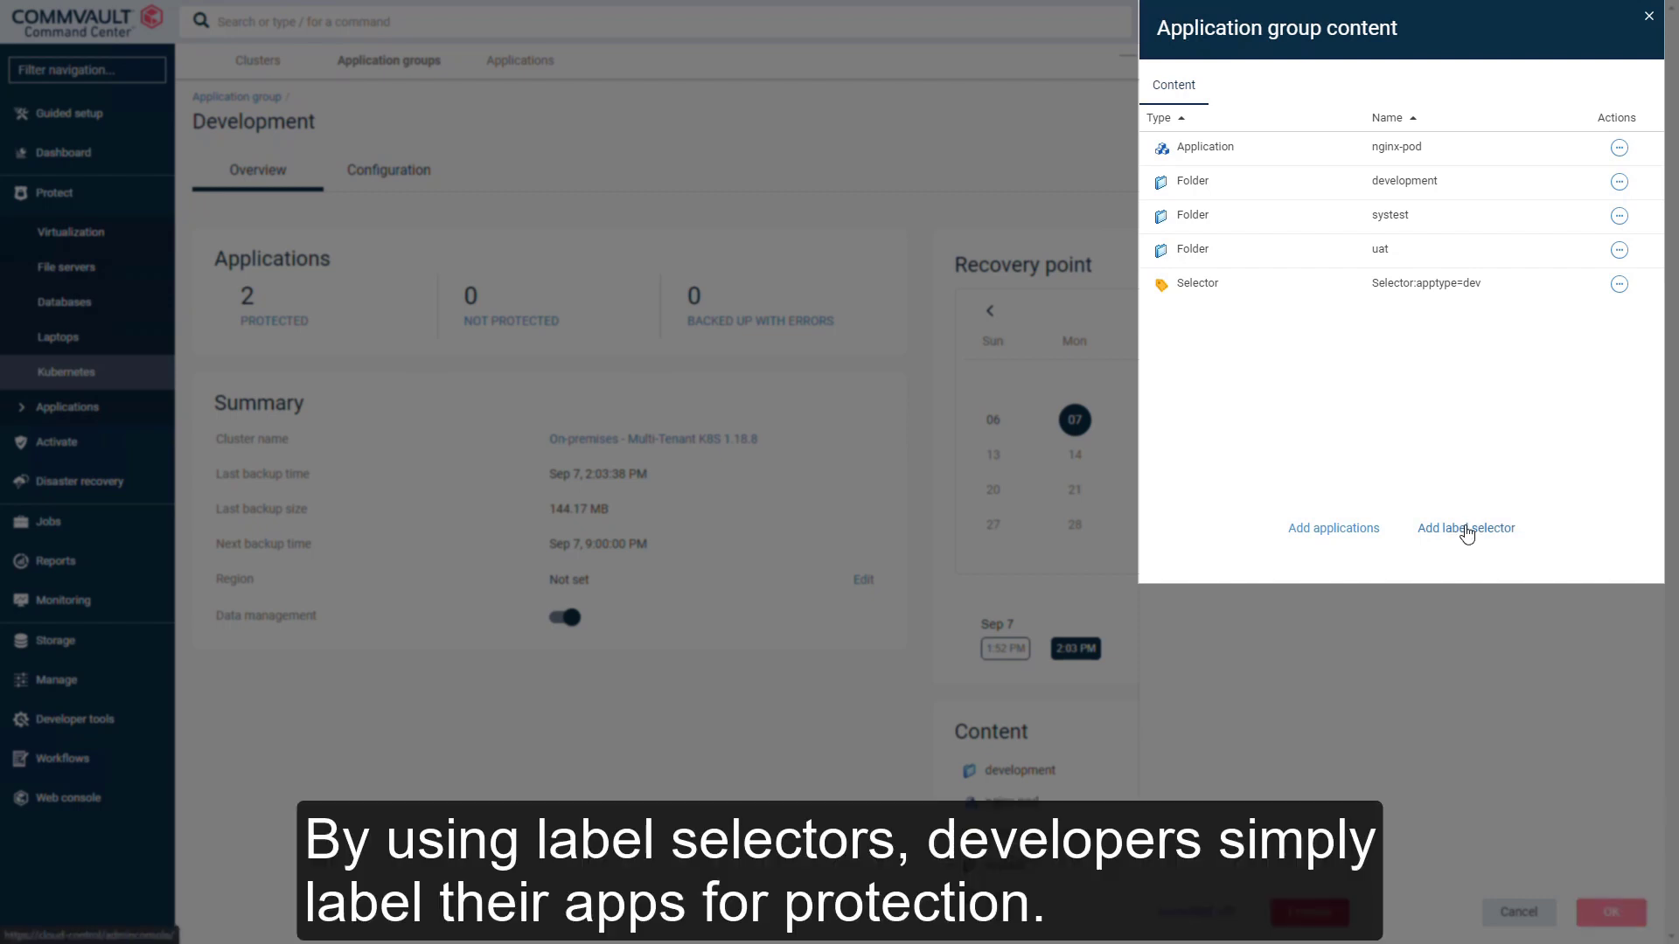
{"action": "left_click", "coordinate": [1466, 529]}
{"action": "left_click", "coordinate": [1401, 135]}
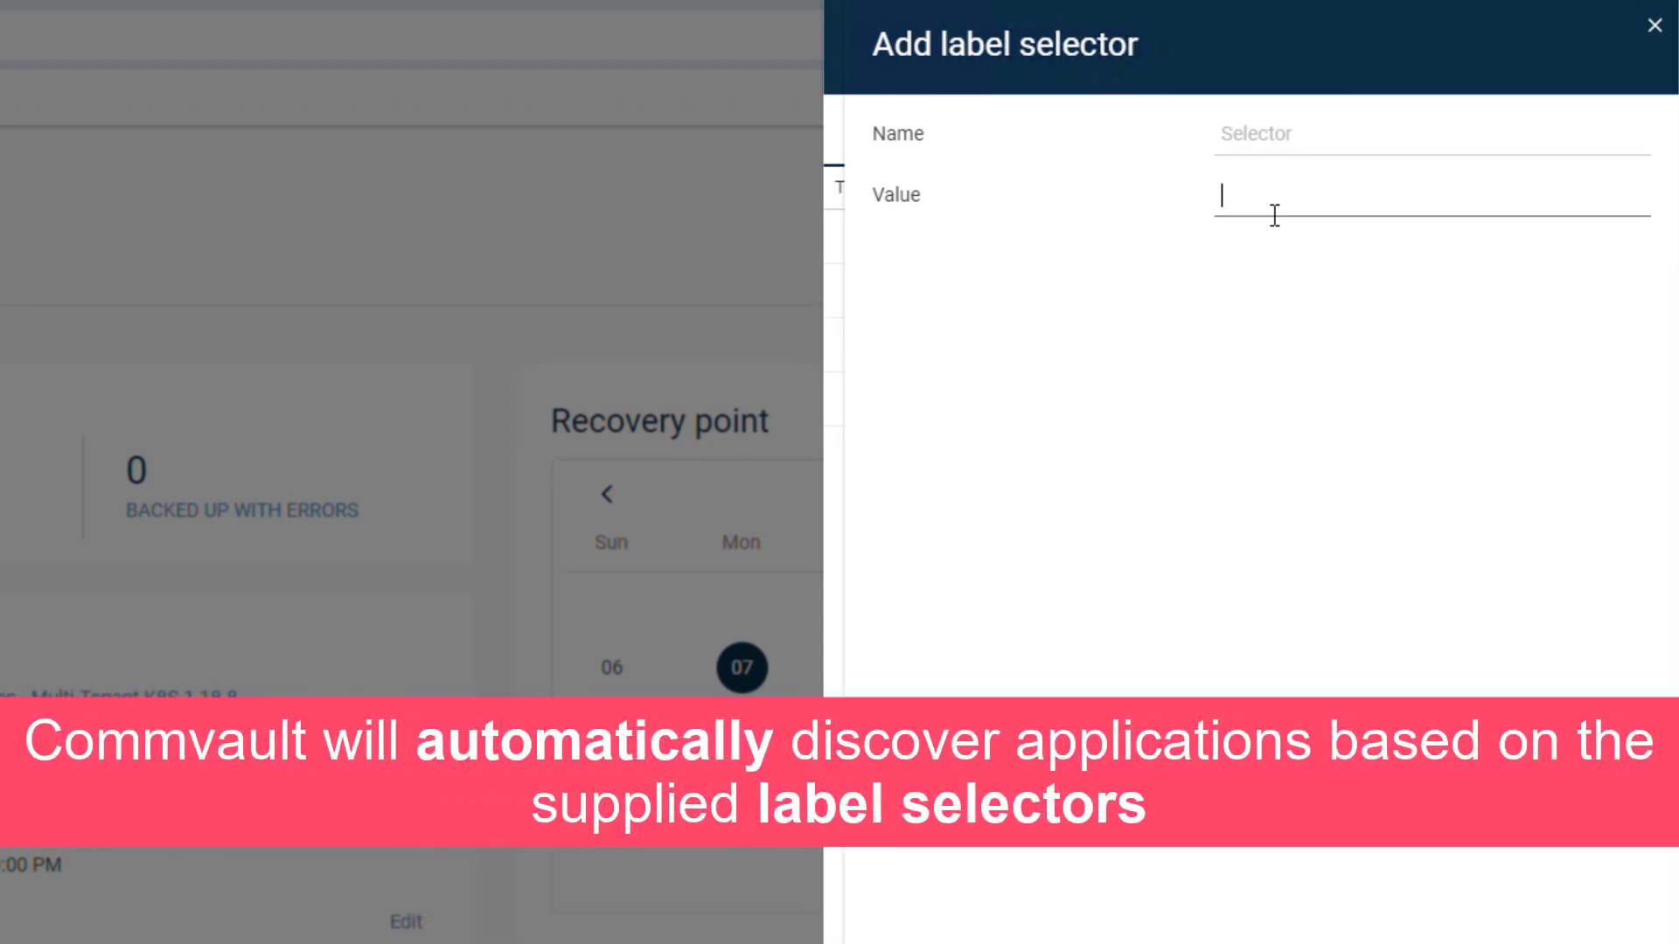
{"action": "type", "text": "class=development"}
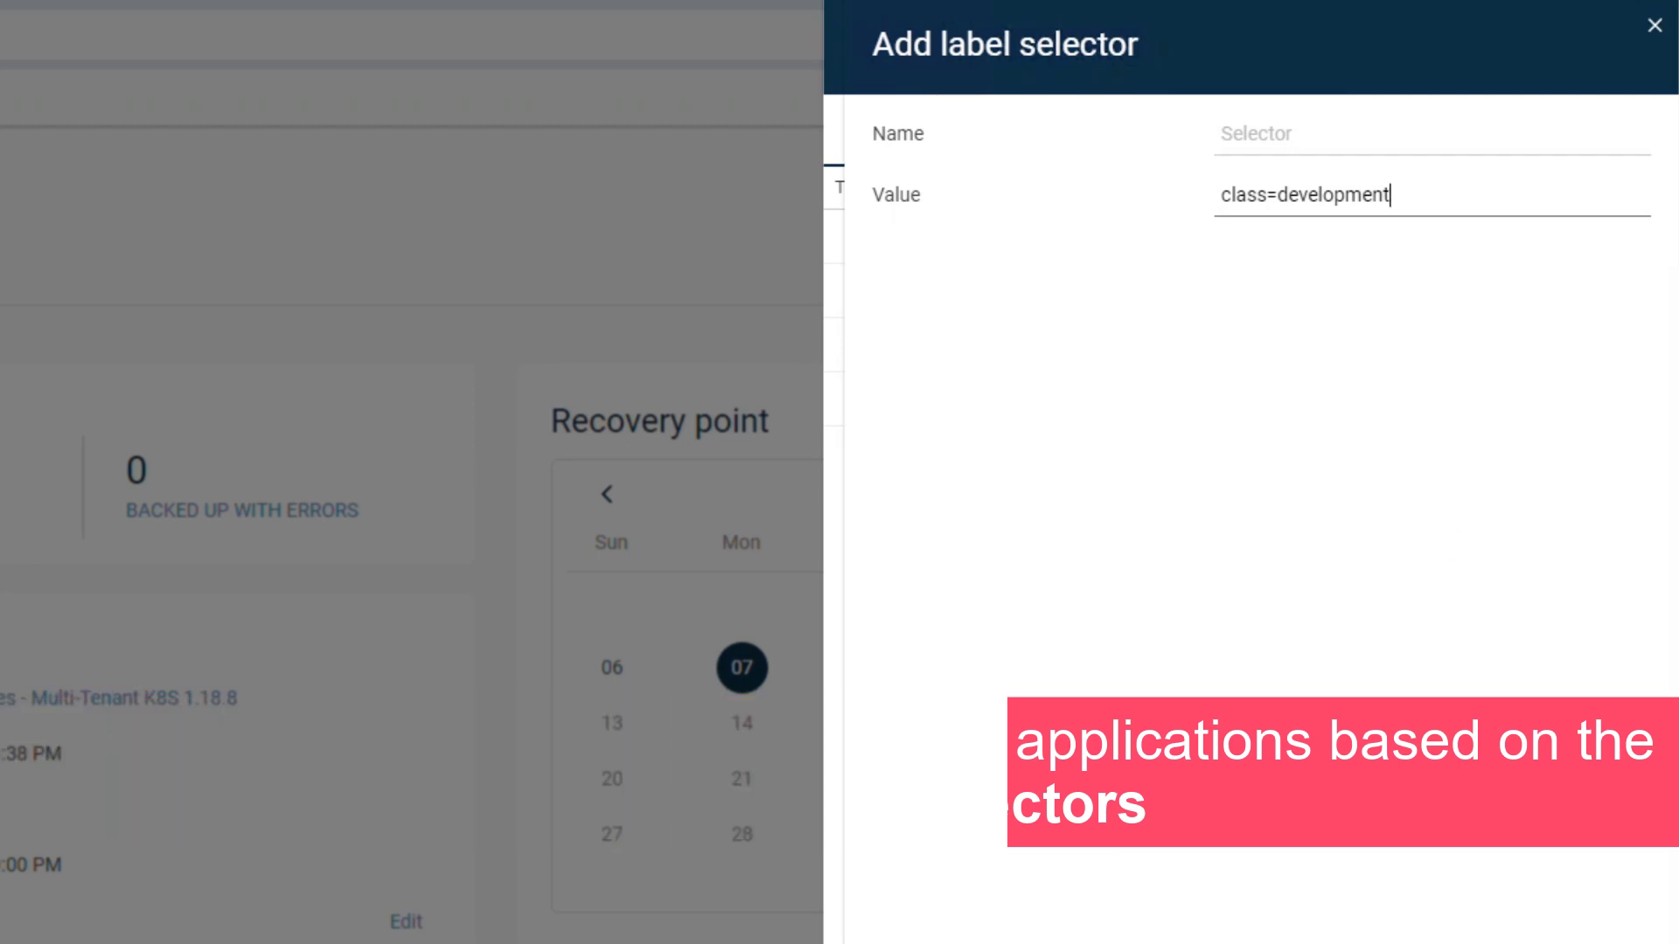
{"action": "left_click", "coordinate": [1635, 896]}
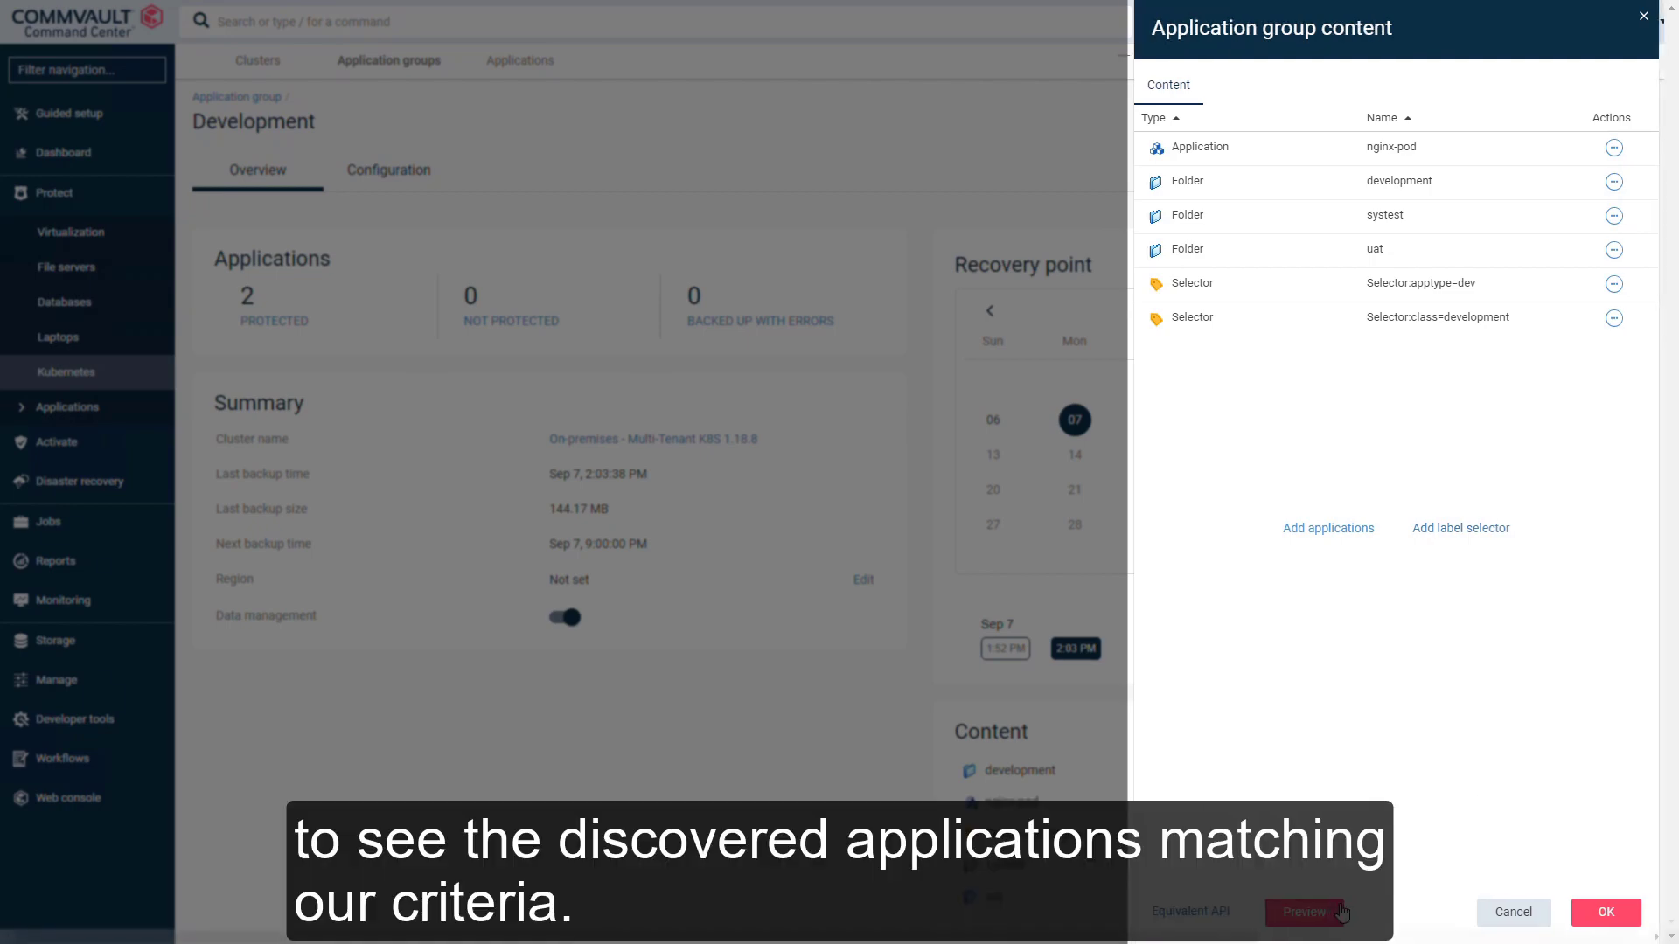
{"action": "left_click", "coordinate": [1342, 912]}
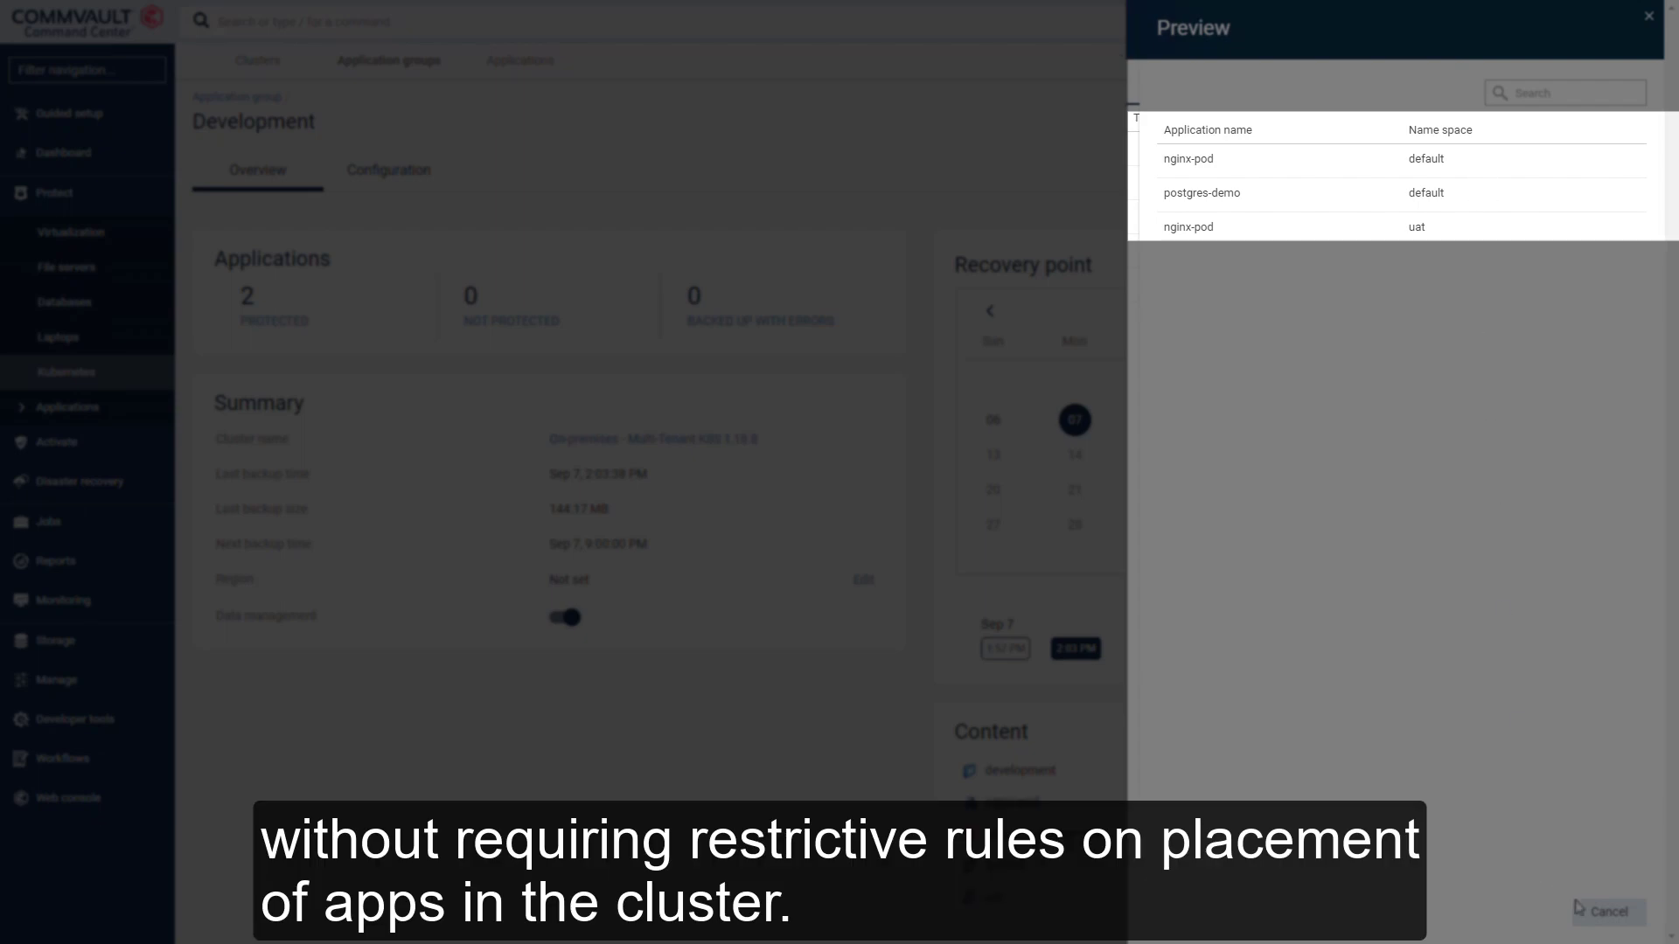
{"action": "left_click", "coordinate": [1596, 920]}
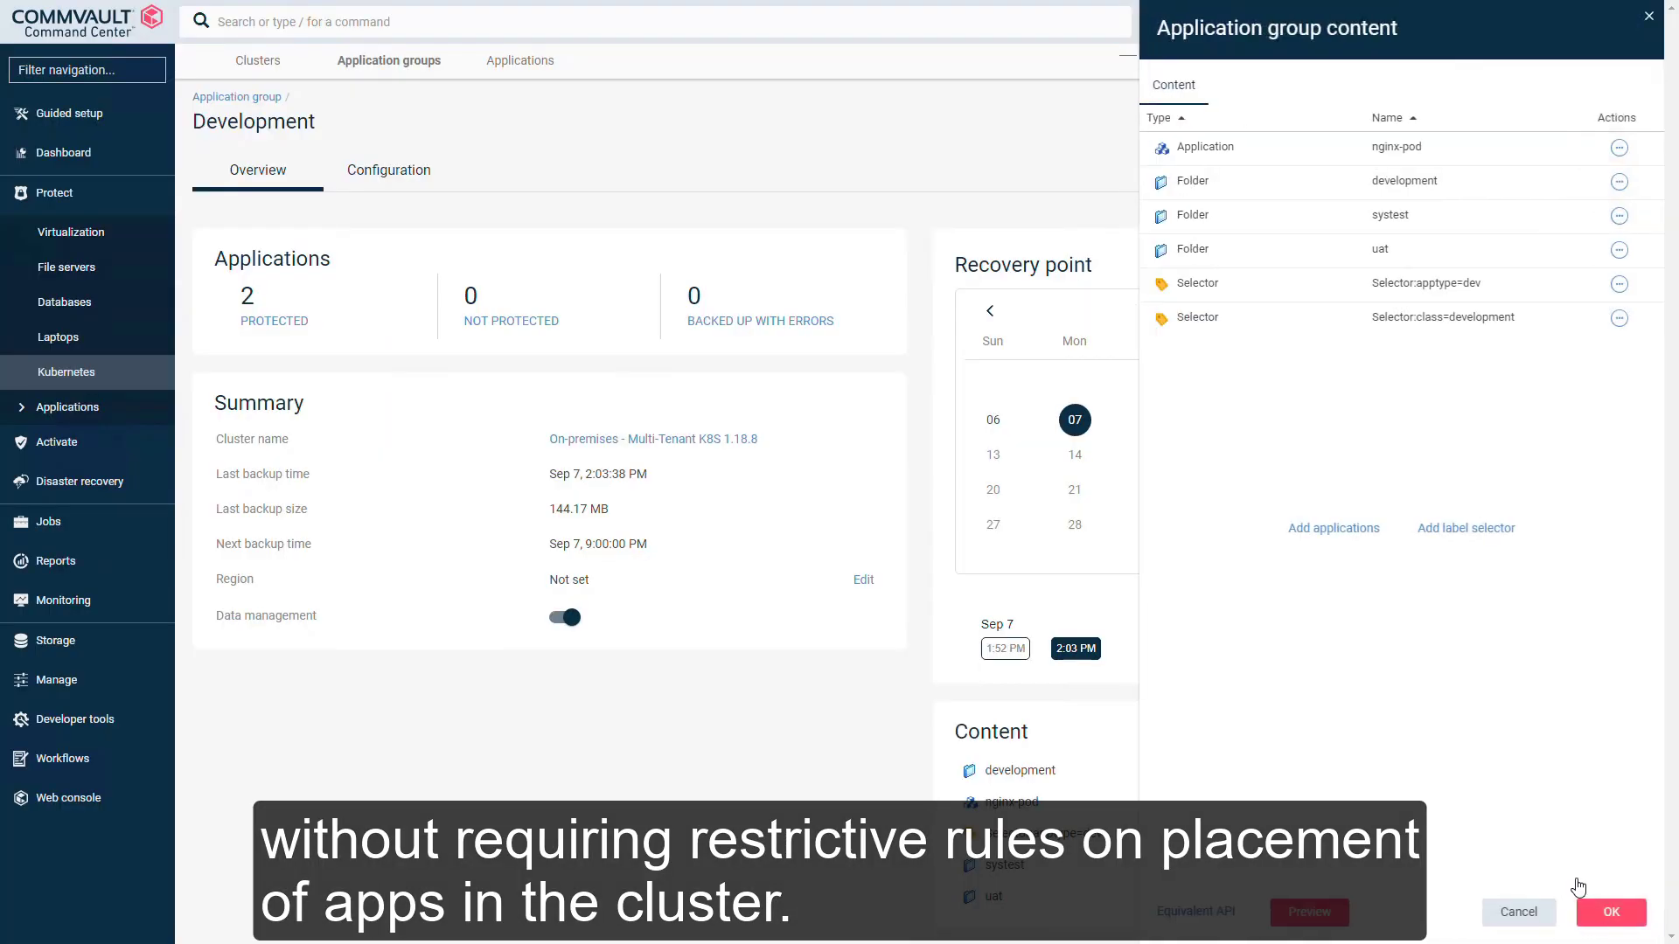
{"action": "left_click", "coordinate": [1592, 911]}
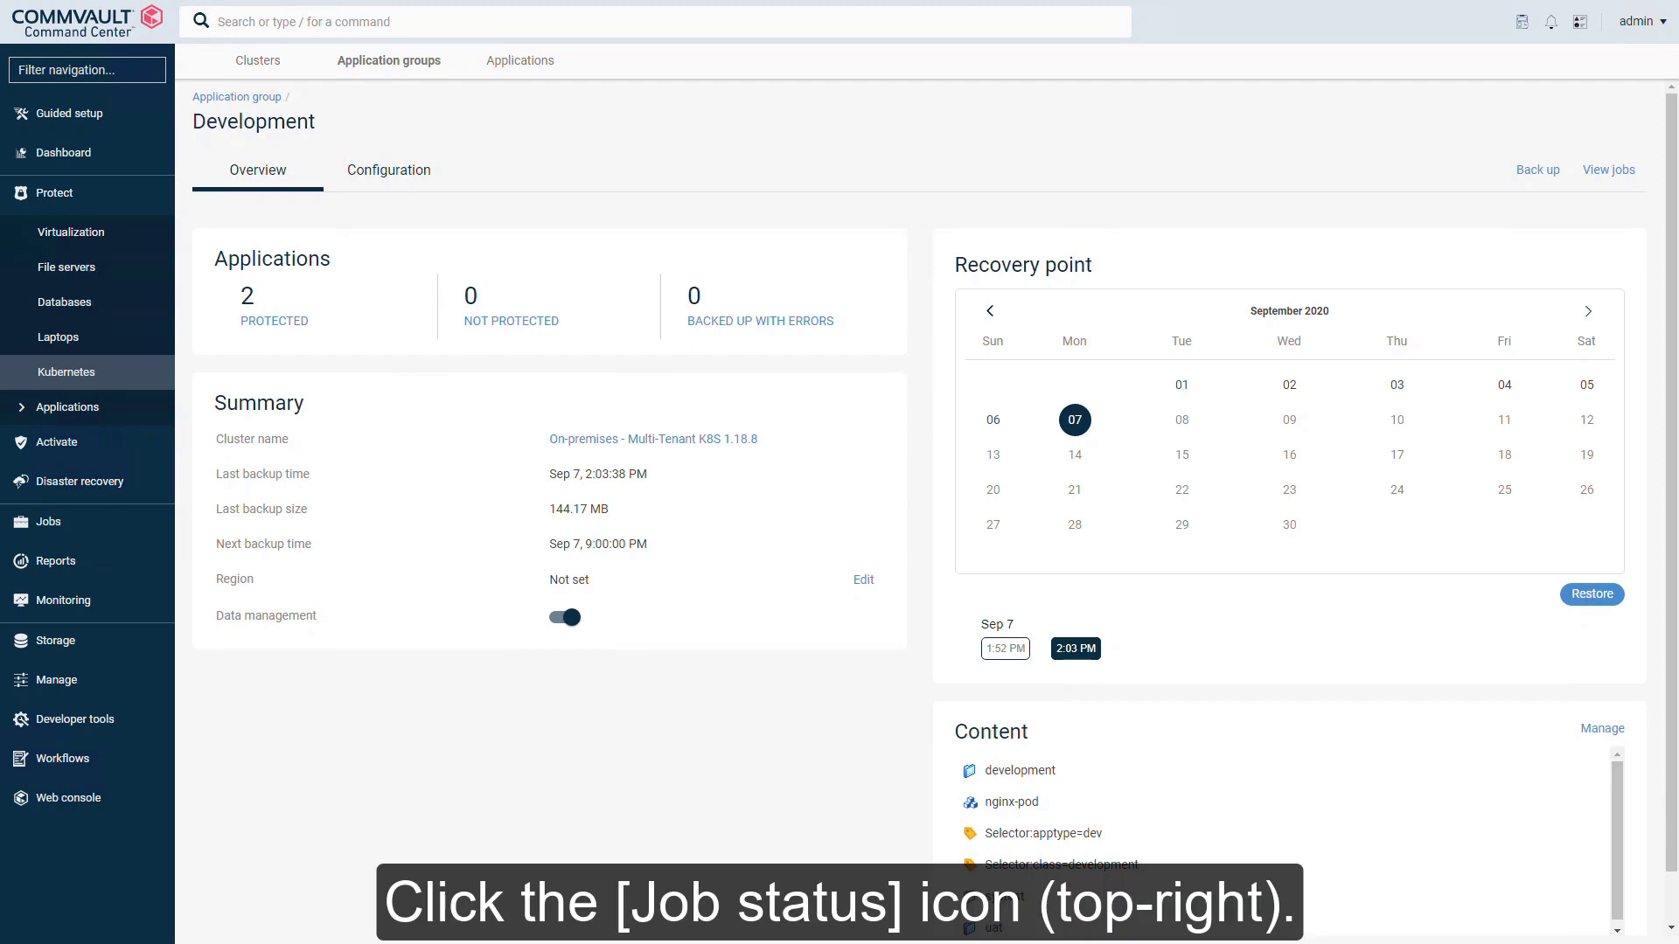
Step: Check job 431's details and application list from Active jobs, then return to the list
{"action": "left_click", "coordinate": [1523, 24]}
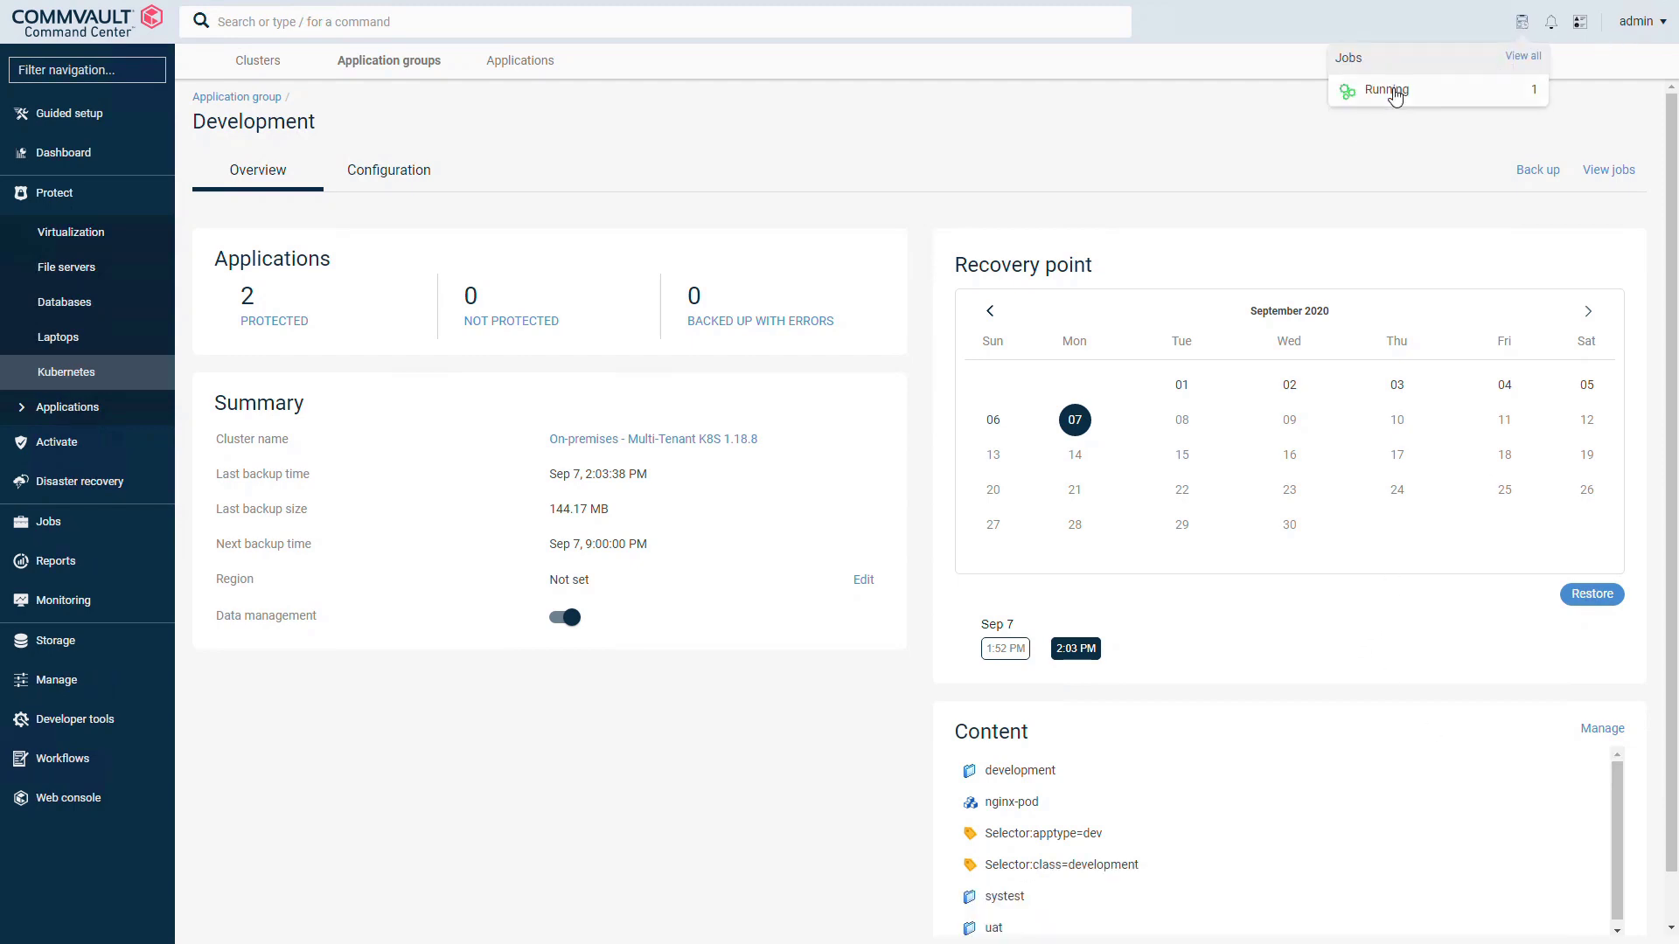
{"action": "left_click", "coordinate": [1512, 58]}
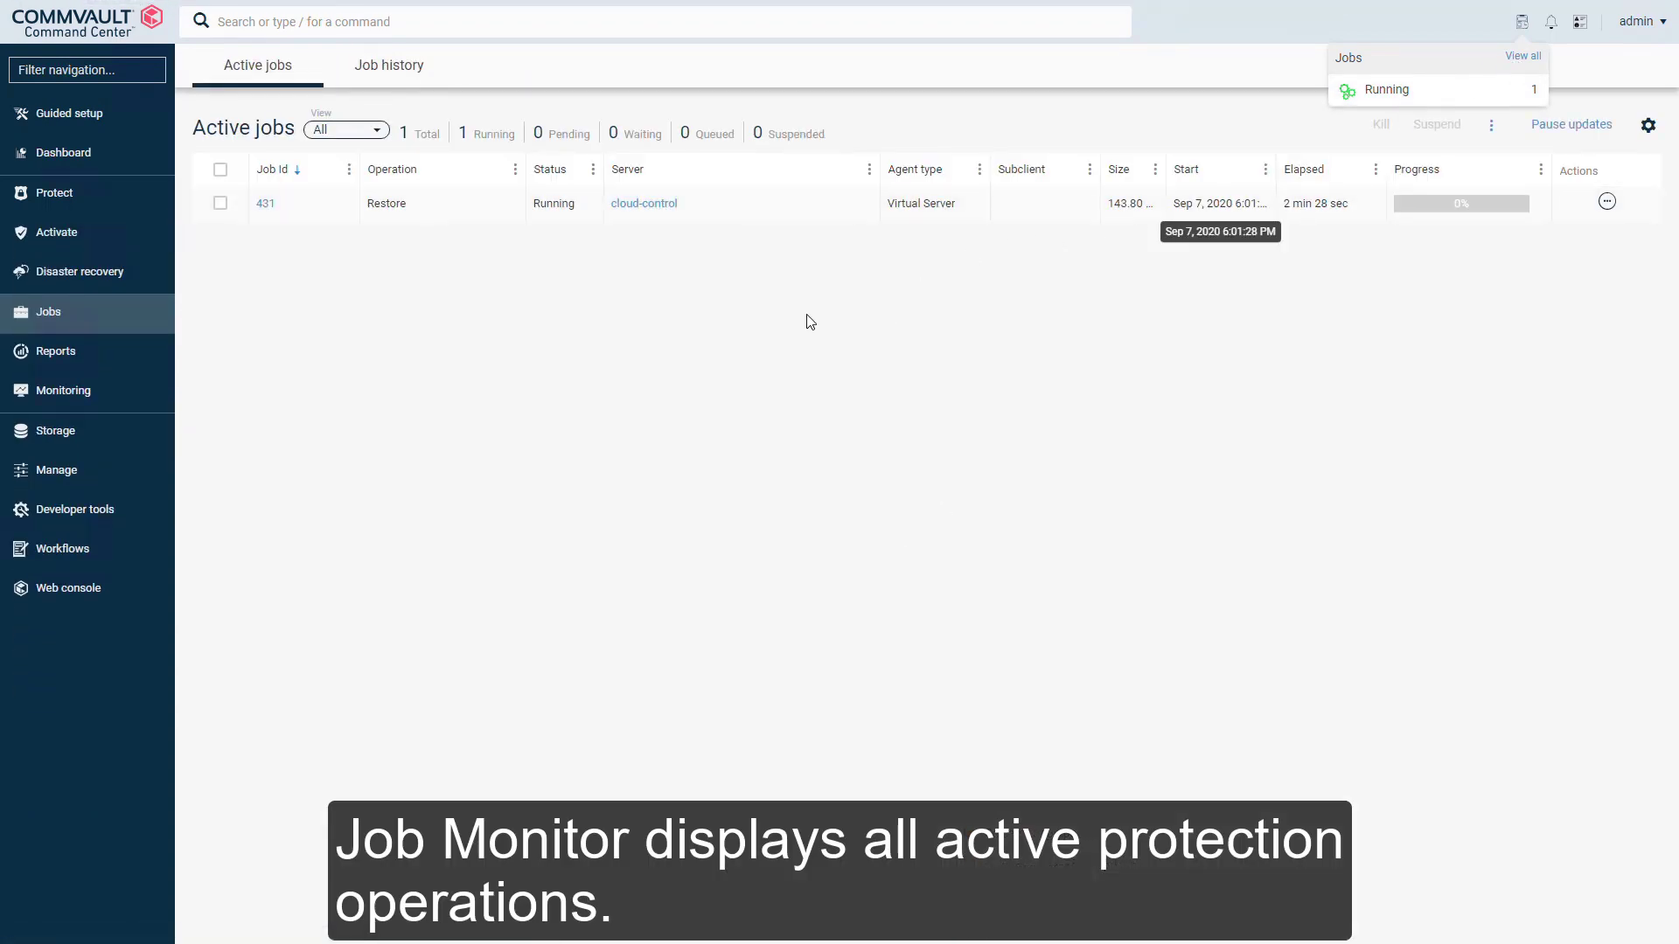
{"action": "left_click", "coordinate": [265, 205]}
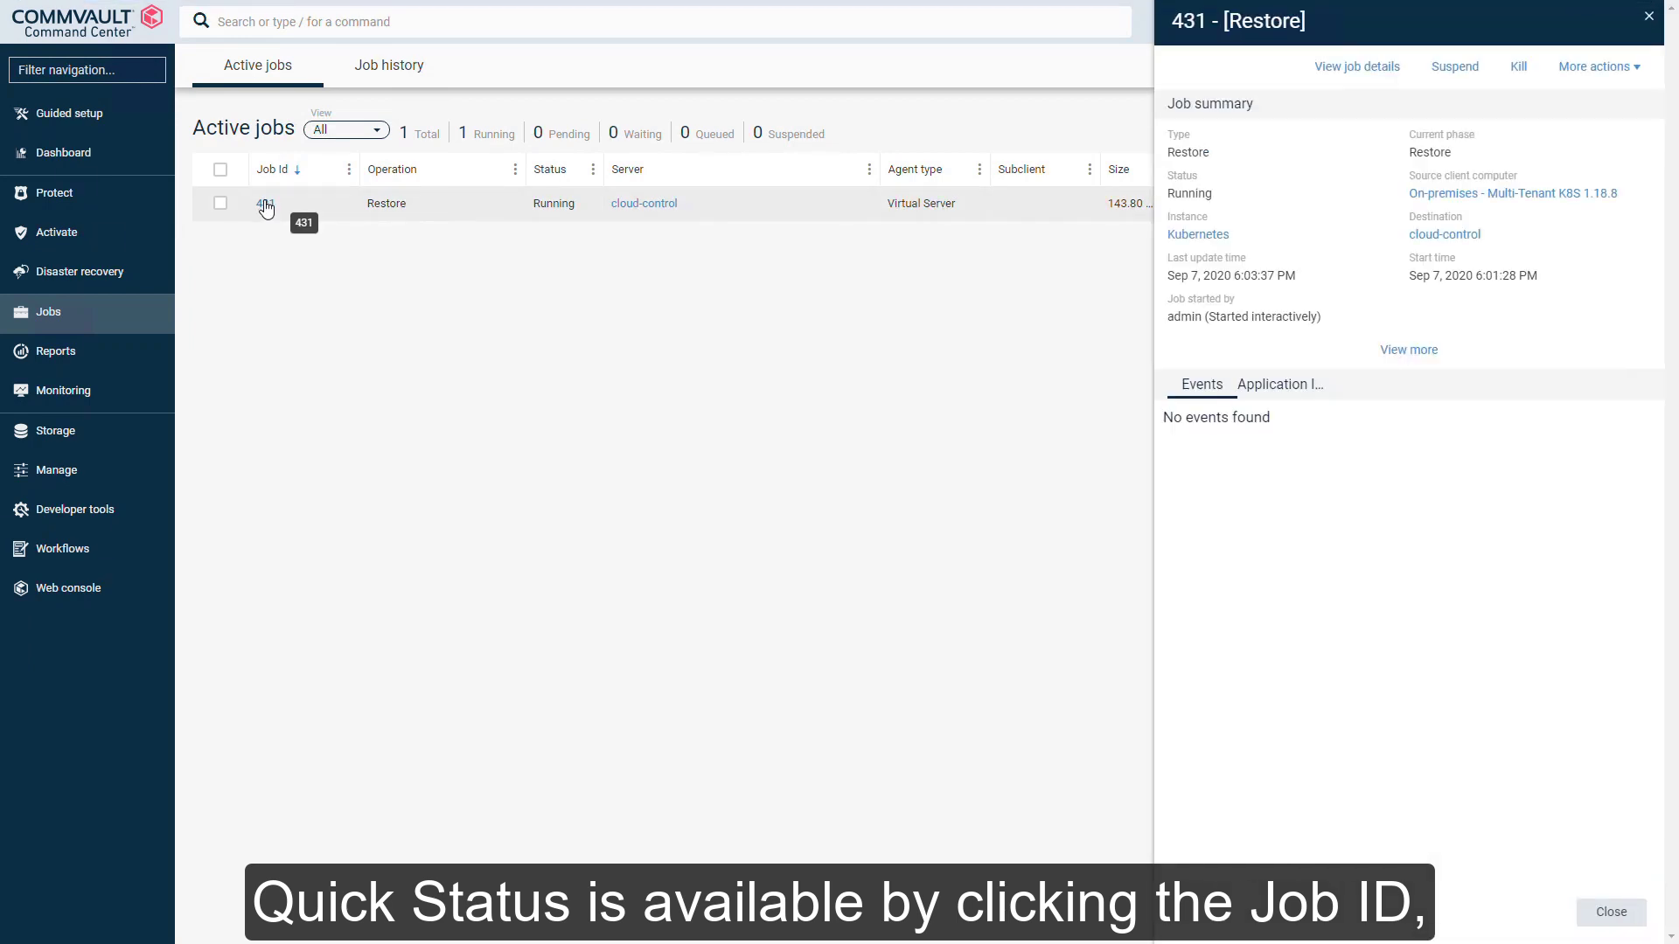
{"action": "left_click", "coordinate": [1339, 68]}
{"action": "left_click", "coordinate": [869, 365]}
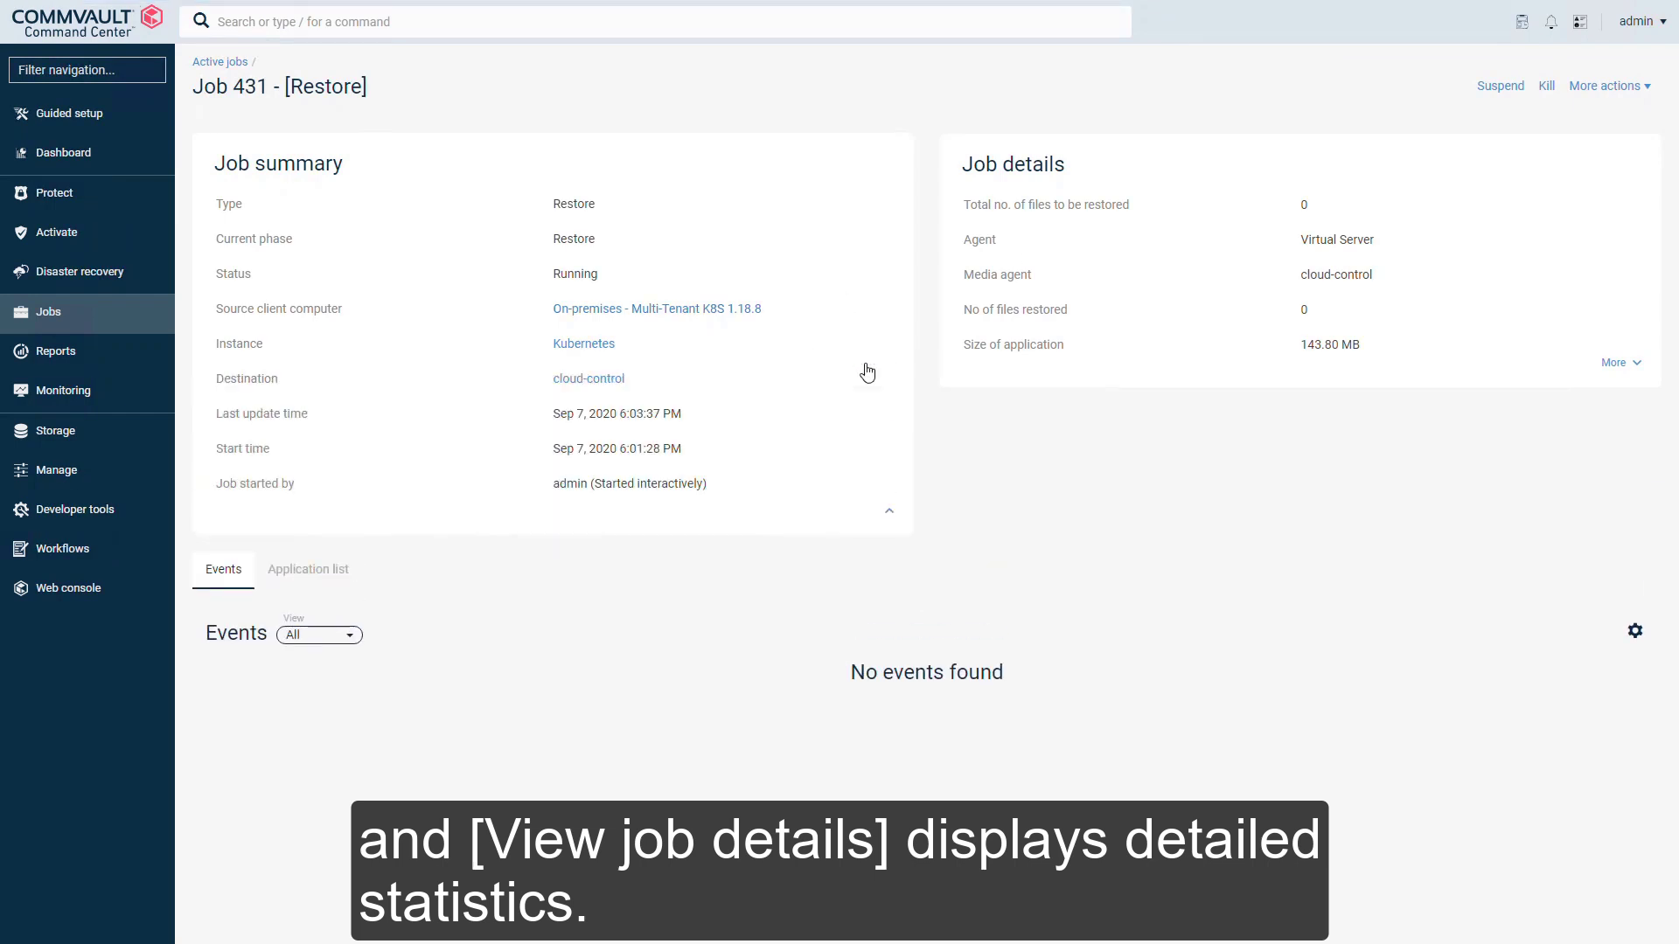
{"action": "left_click", "coordinate": [1616, 364]}
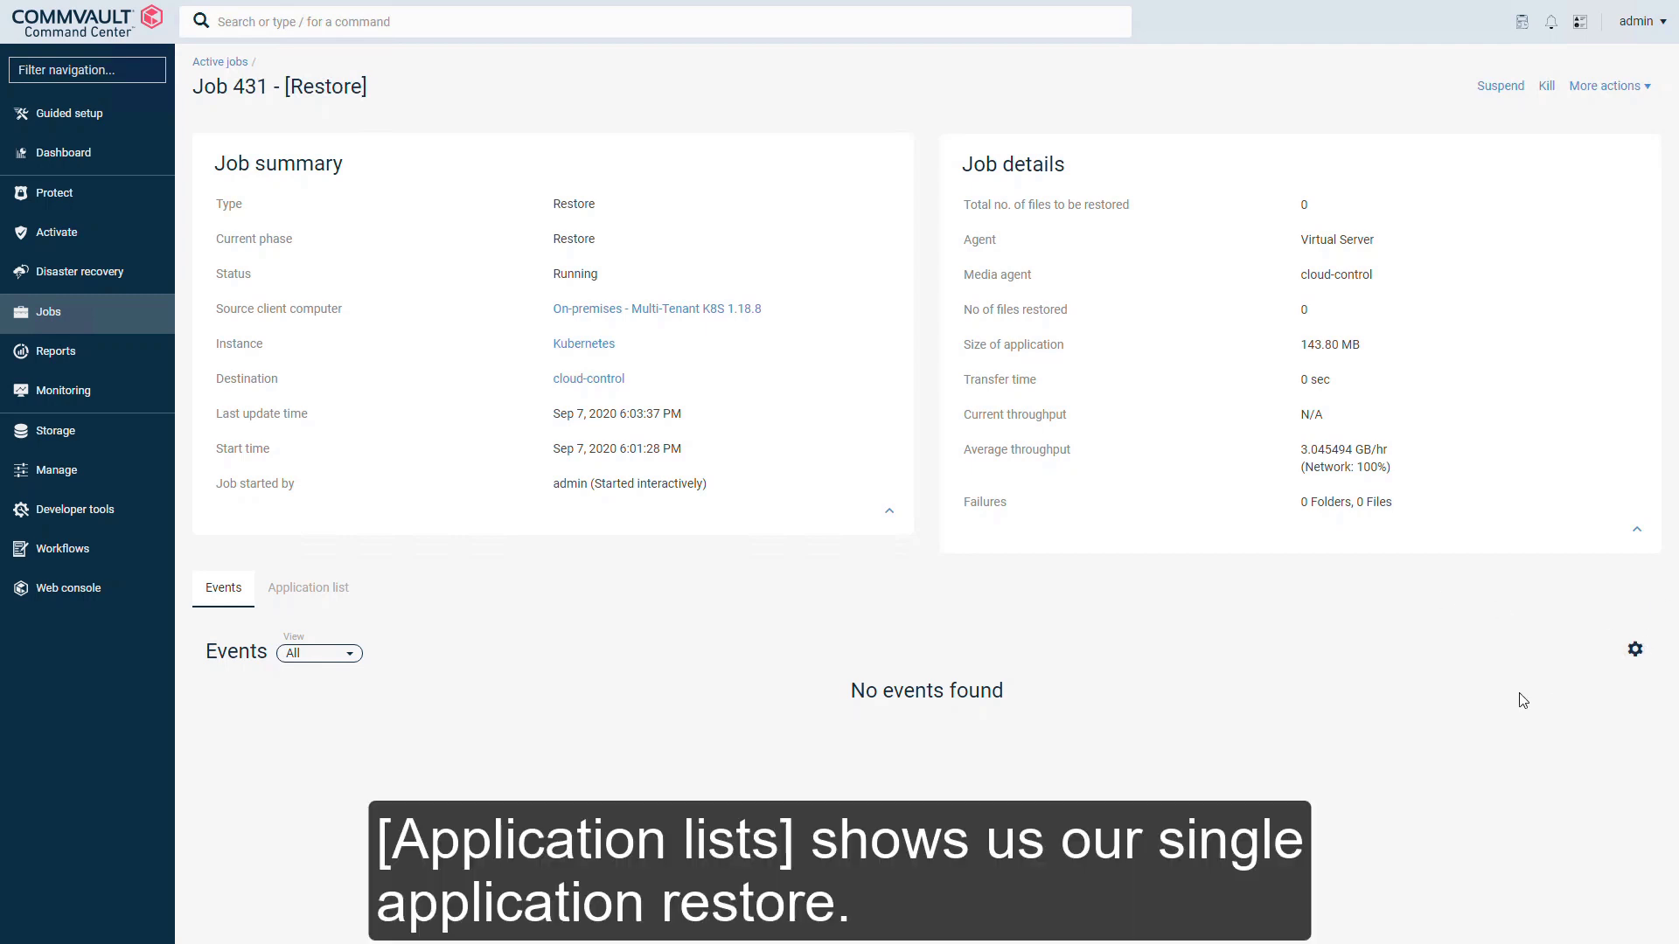
{"action": "left_click", "coordinate": [335, 593]}
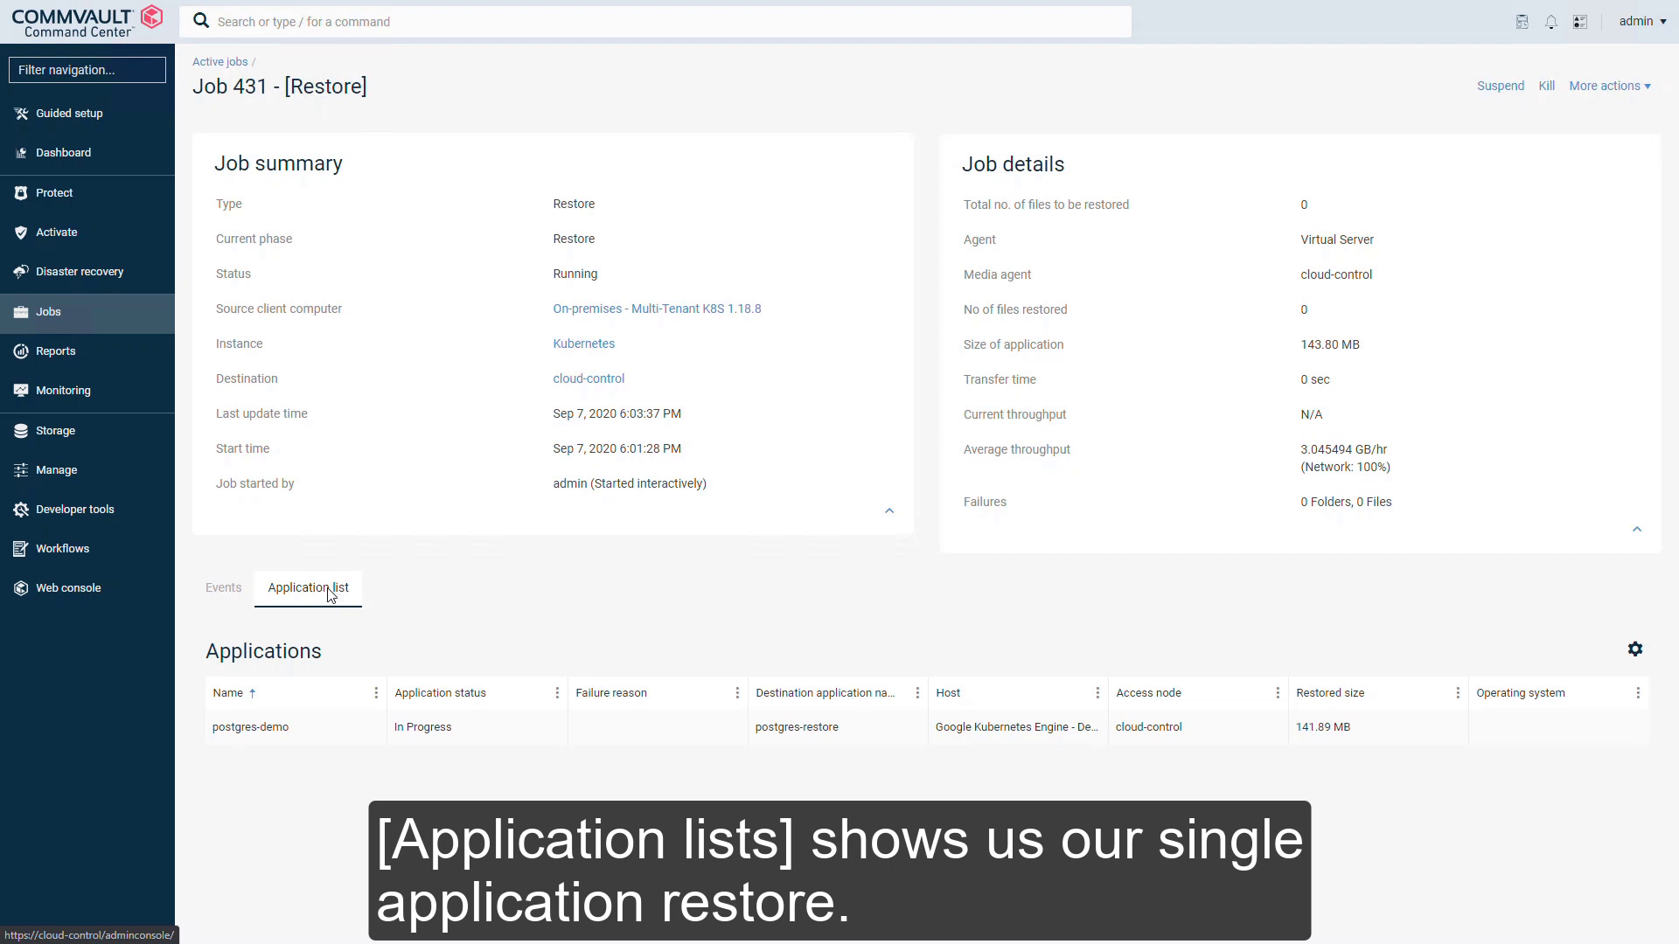
{"action": "left_click", "coordinate": [219, 63]}
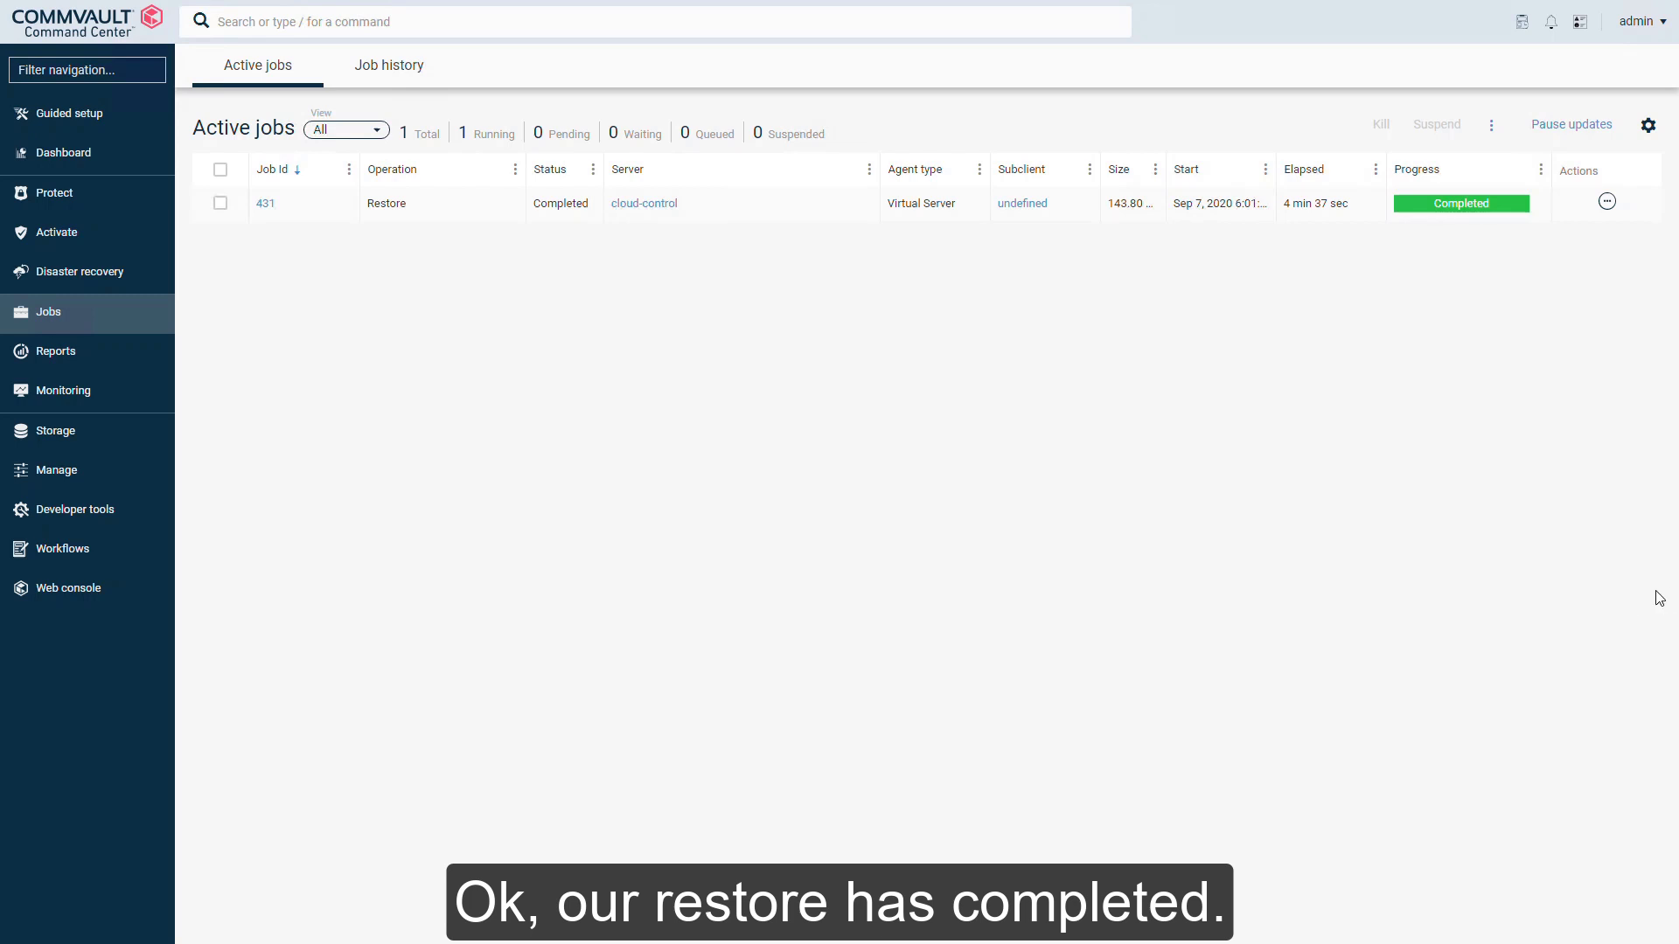
Step: In Command Prompt, confirm all three GKE nodes report Ready with kubectl get nodes
{"action": "key", "text": "alt+Tab"}
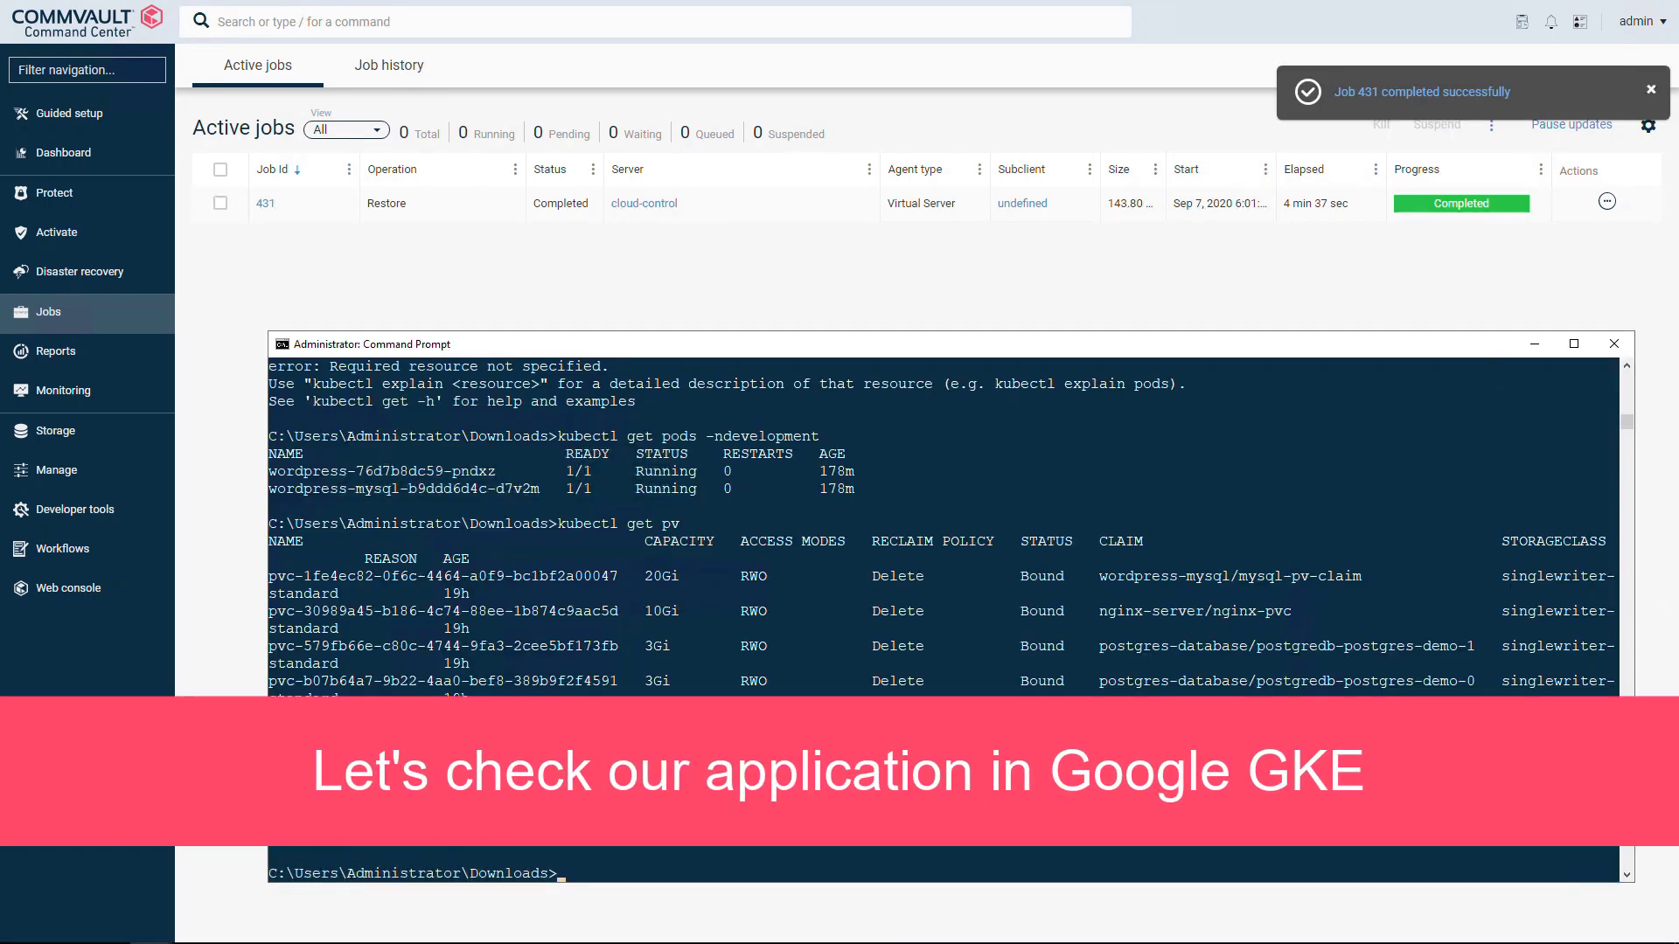
{"action": "type", "text": "clear"}
{"action": "key", "text": "Return"}
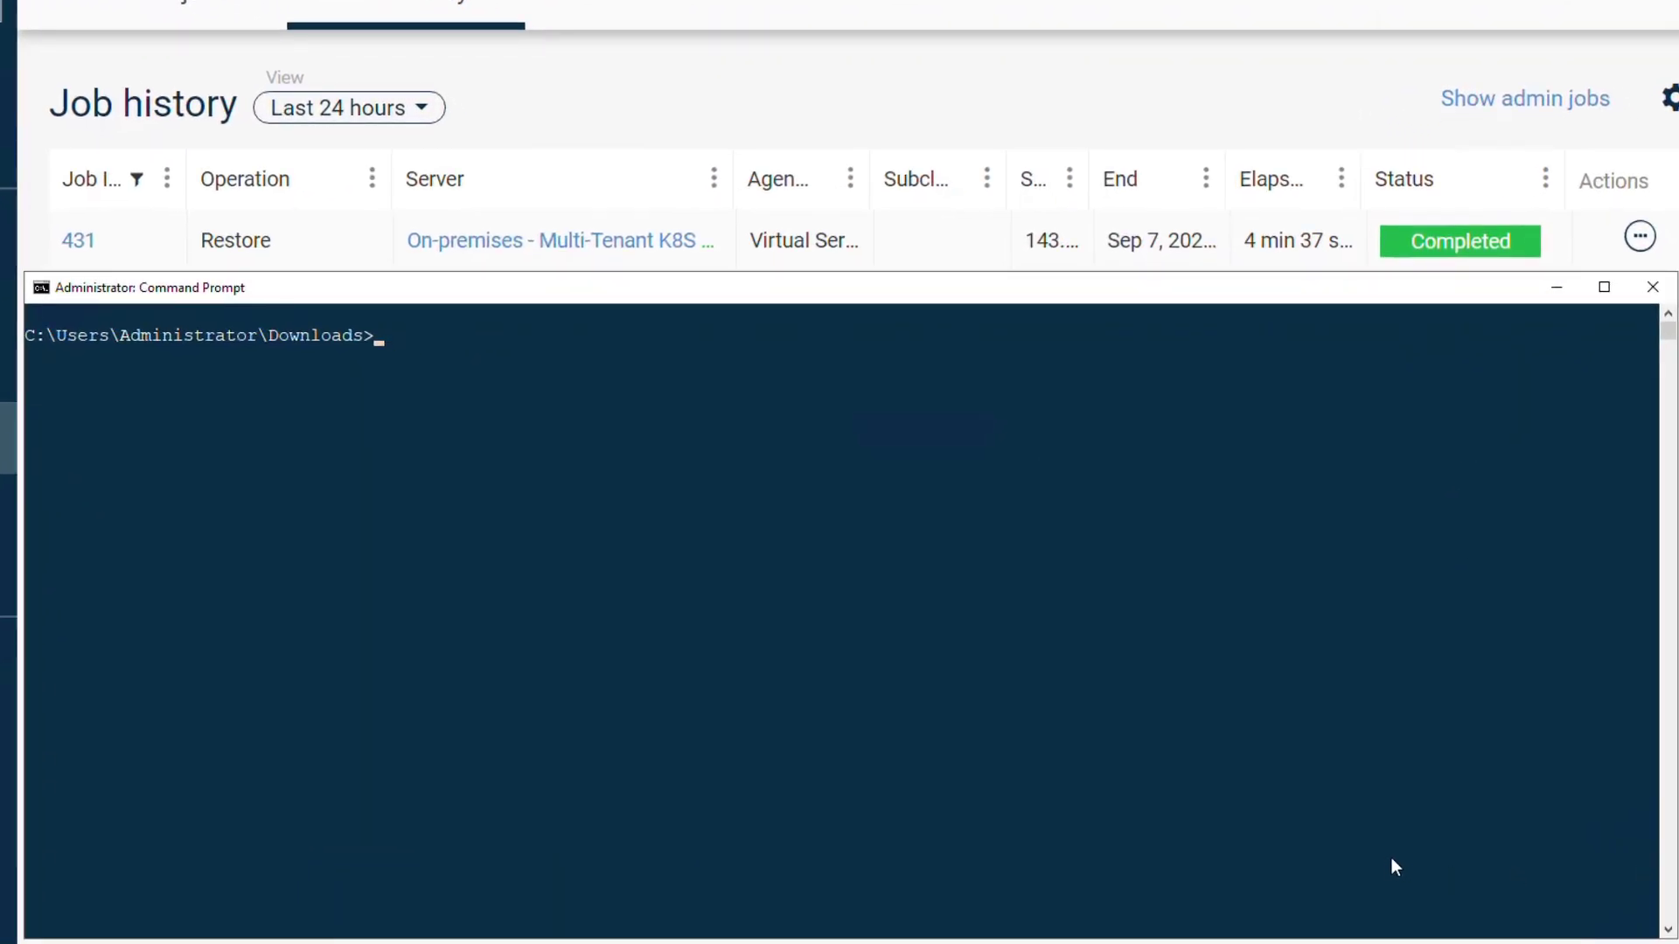
{"action": "left_click", "coordinate": [1394, 862]}
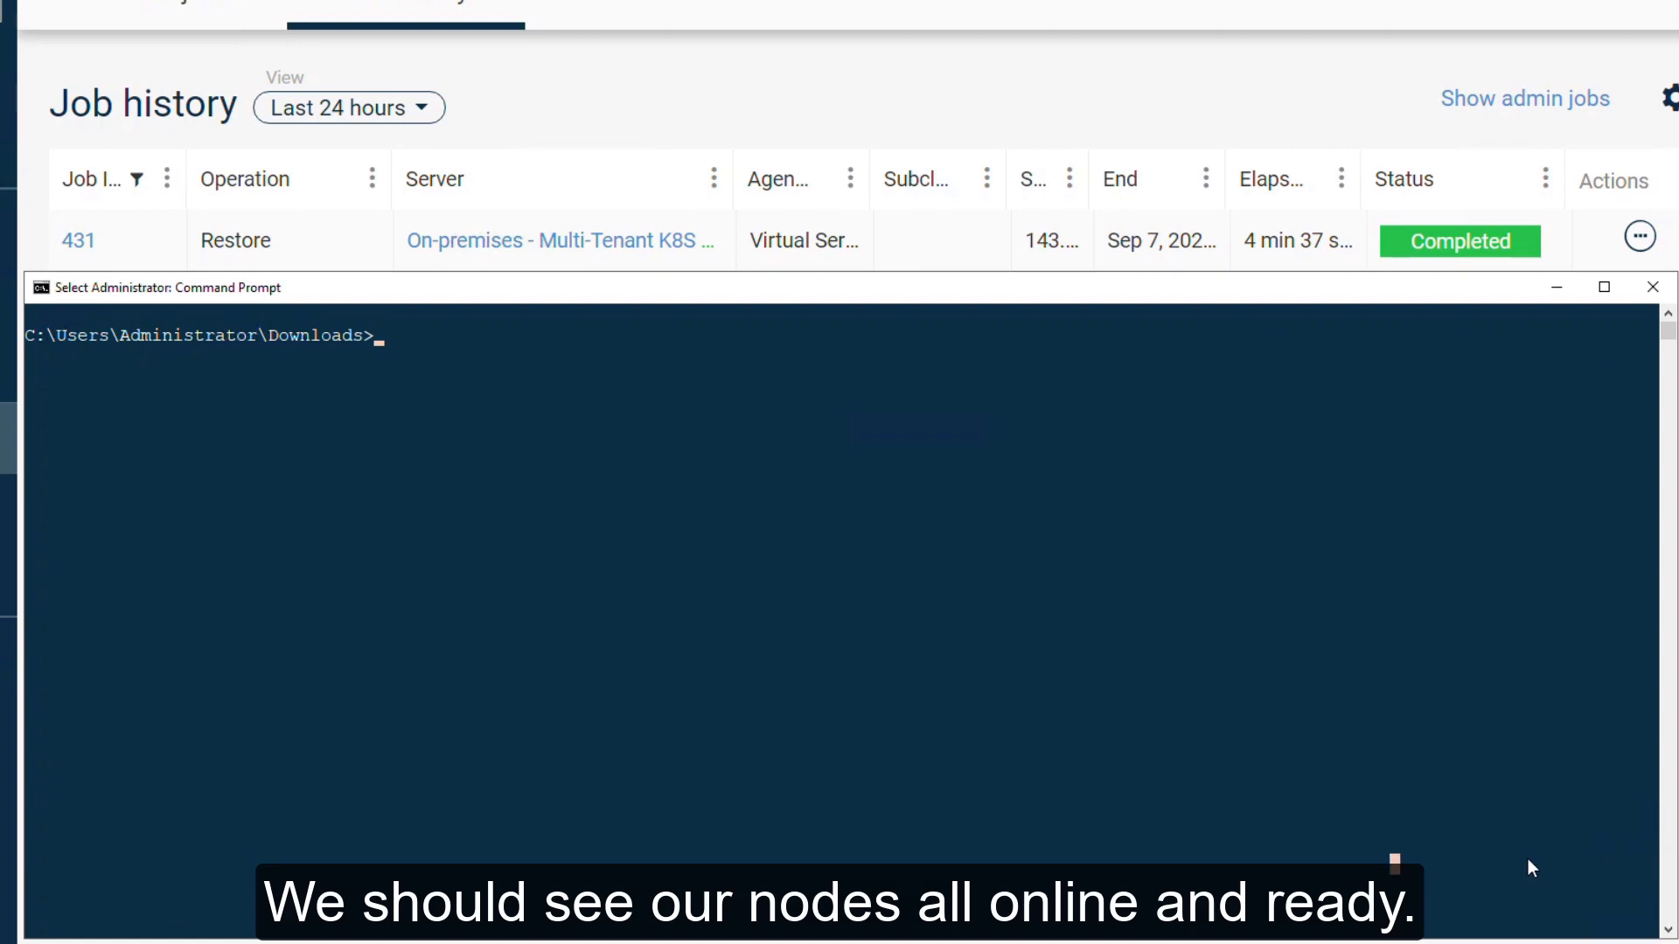
{"action": "key", "text": "Escape"}
{"action": "type", "text": "kubectl get nodes"}
{"action": "key", "text": "Return"}
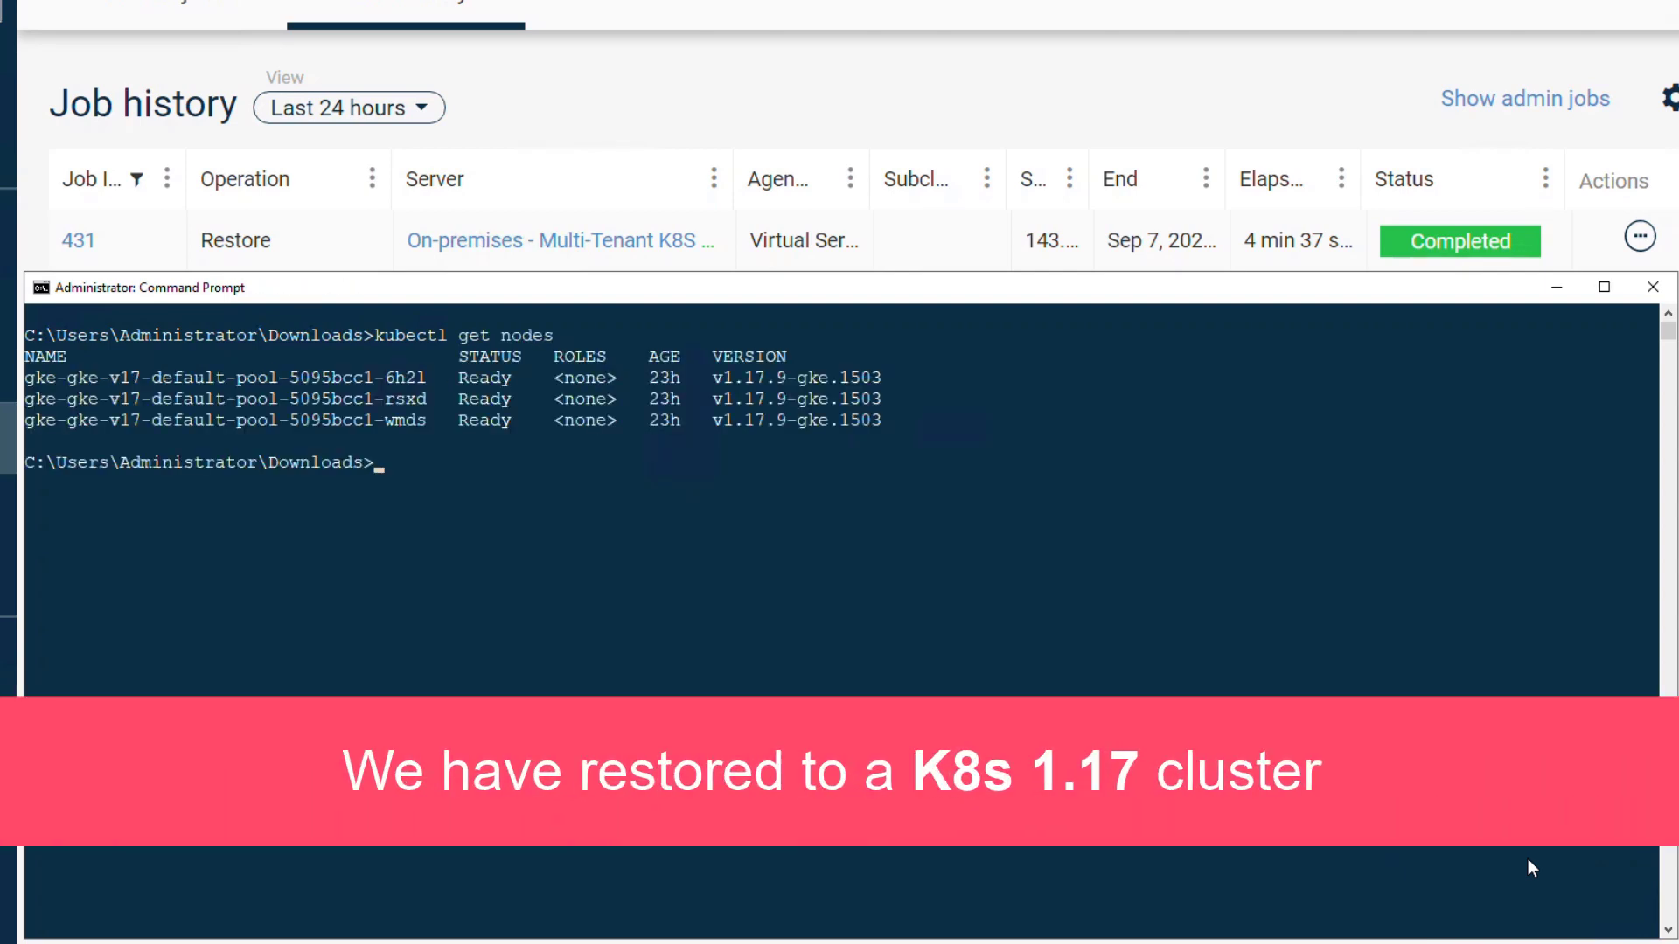
Step: Clear the console and list development namespace pods: three postgres-restore and two wordpress Running
{"action": "type", "text": "cls"}
{"action": "key", "text": "Return"}
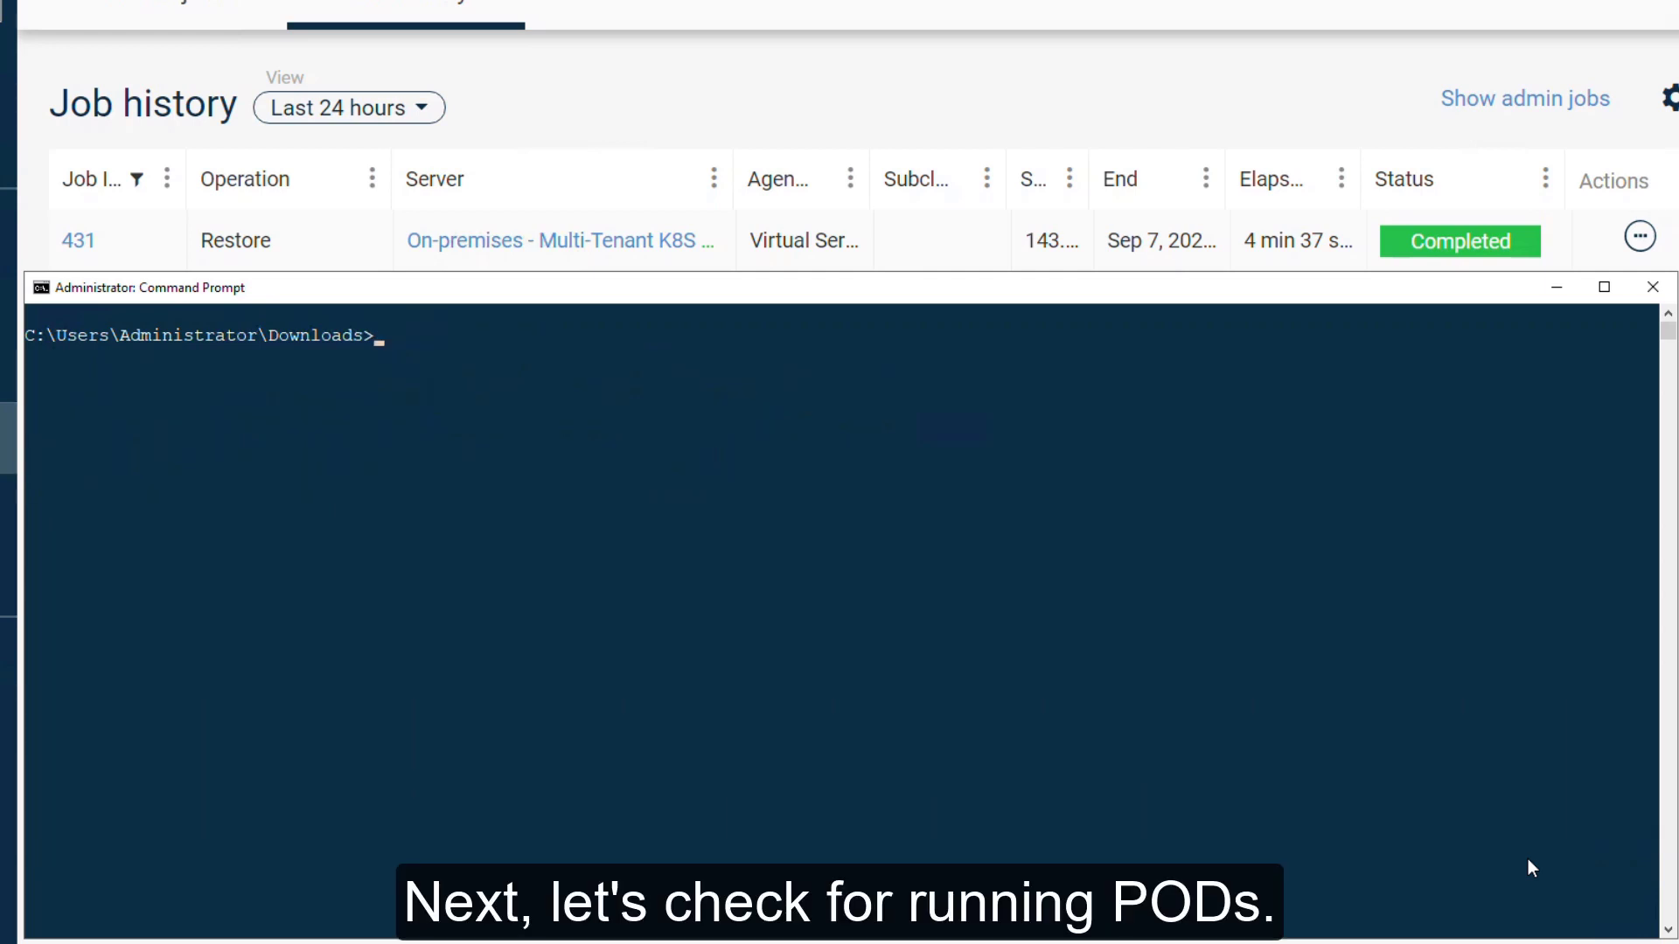
{"action": "type", "text": "kubectl get pods -n"}
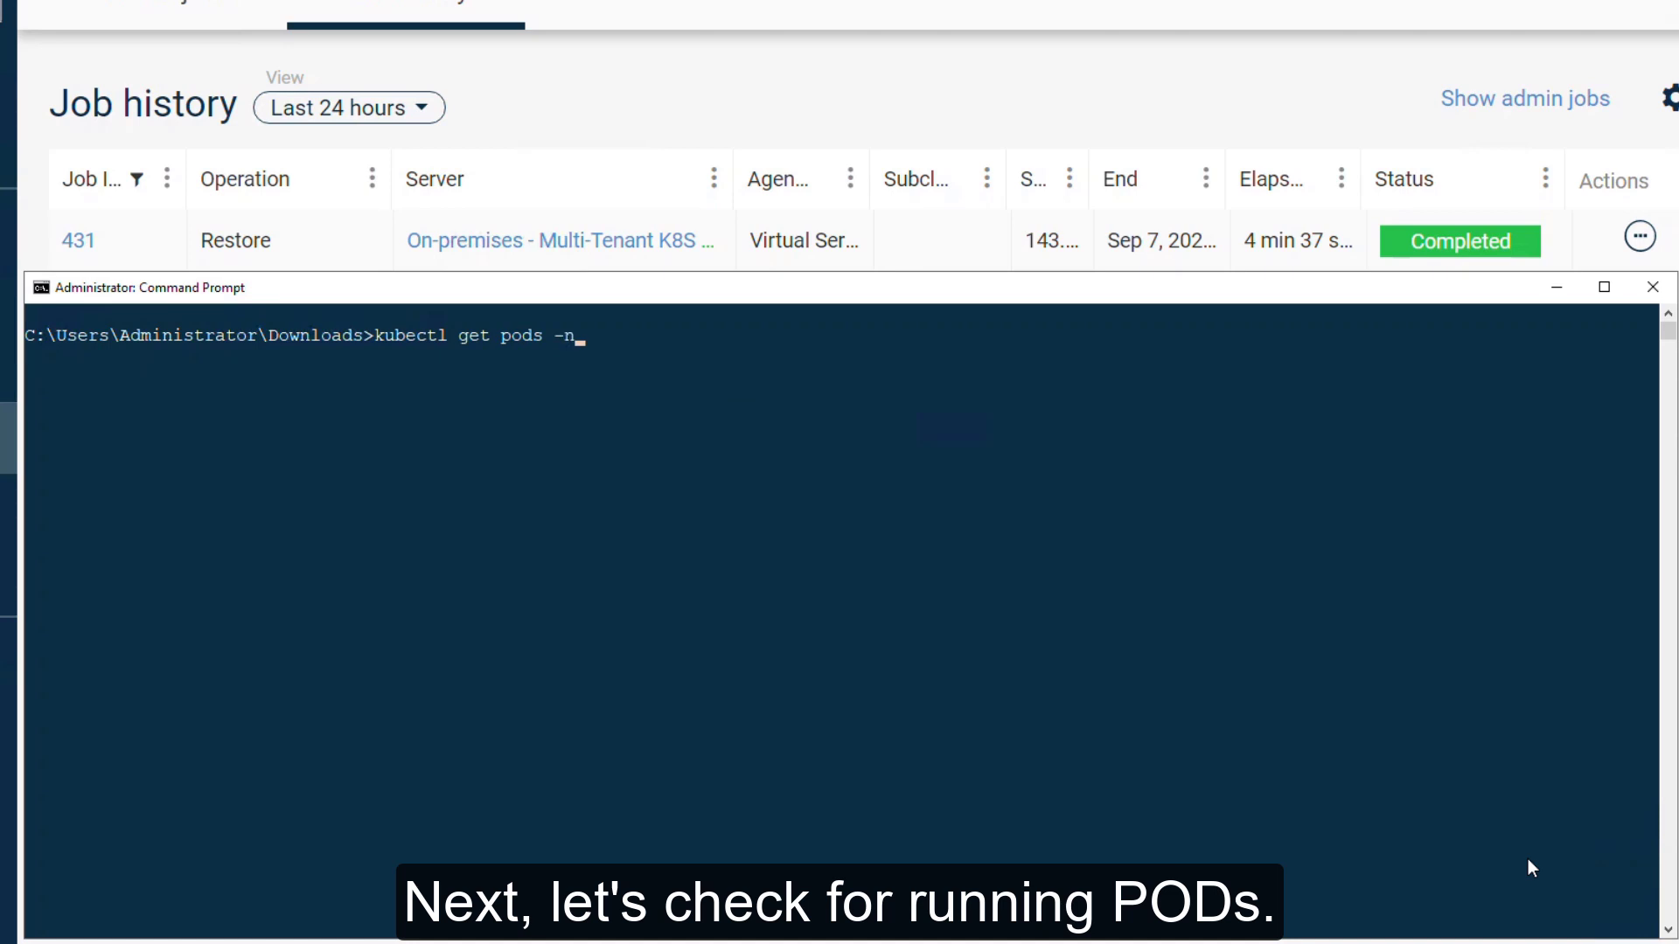
{"action": "type", "text": " deve"}
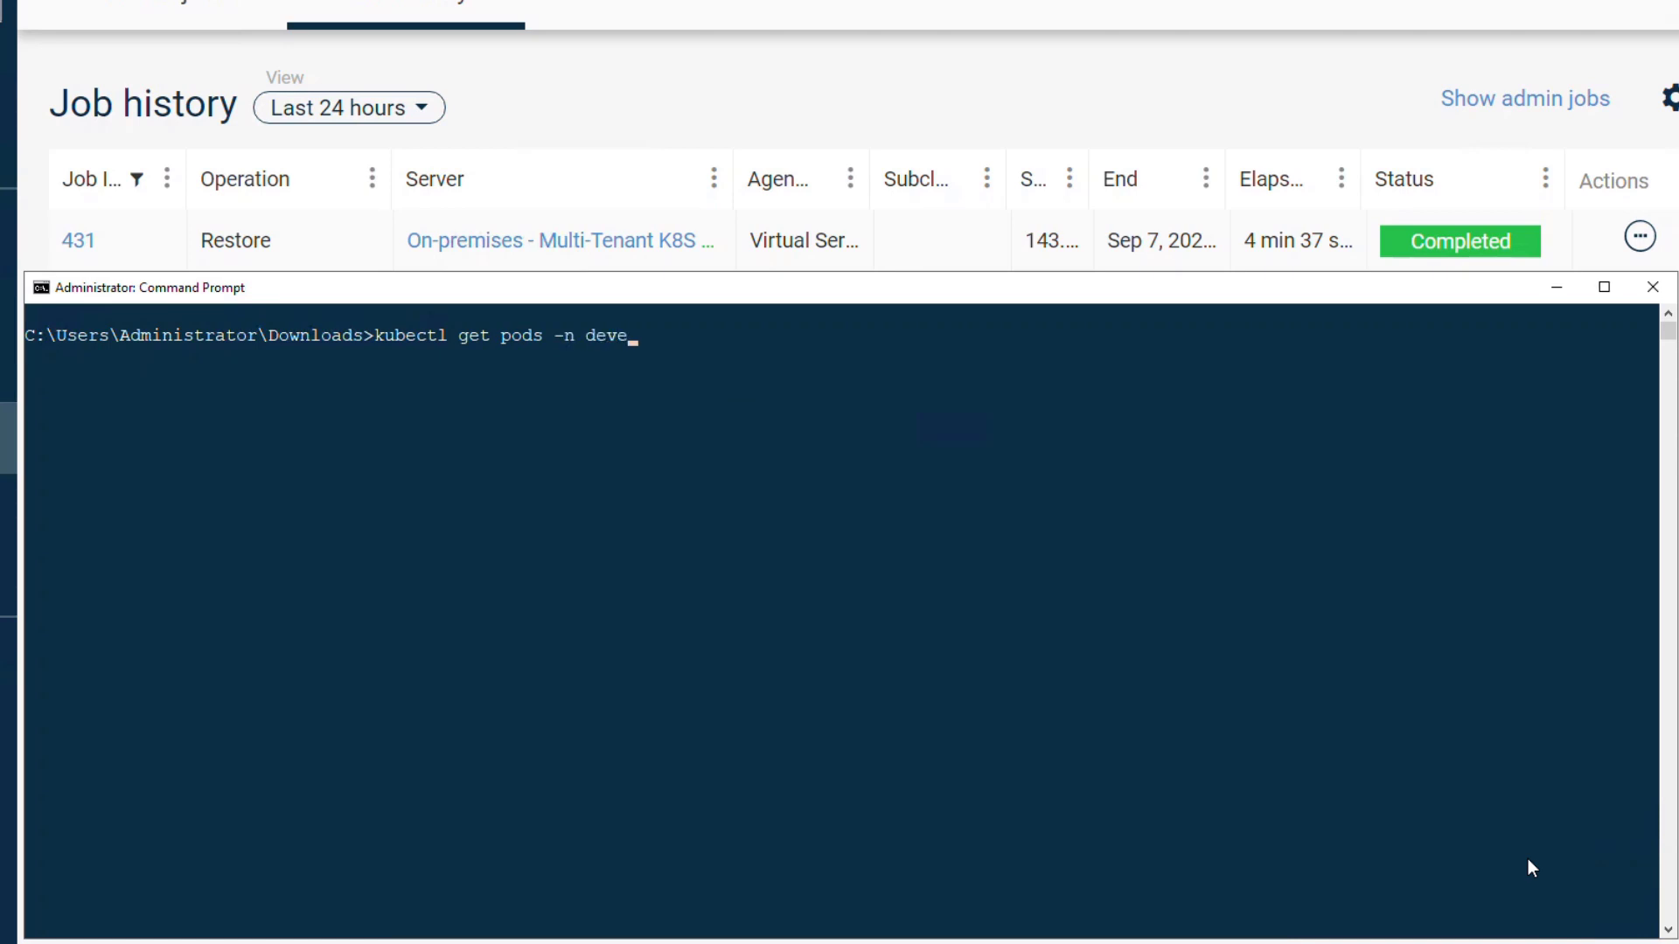
{"action": "type", "text": "lopment"}
{"action": "key", "text": "Return"}
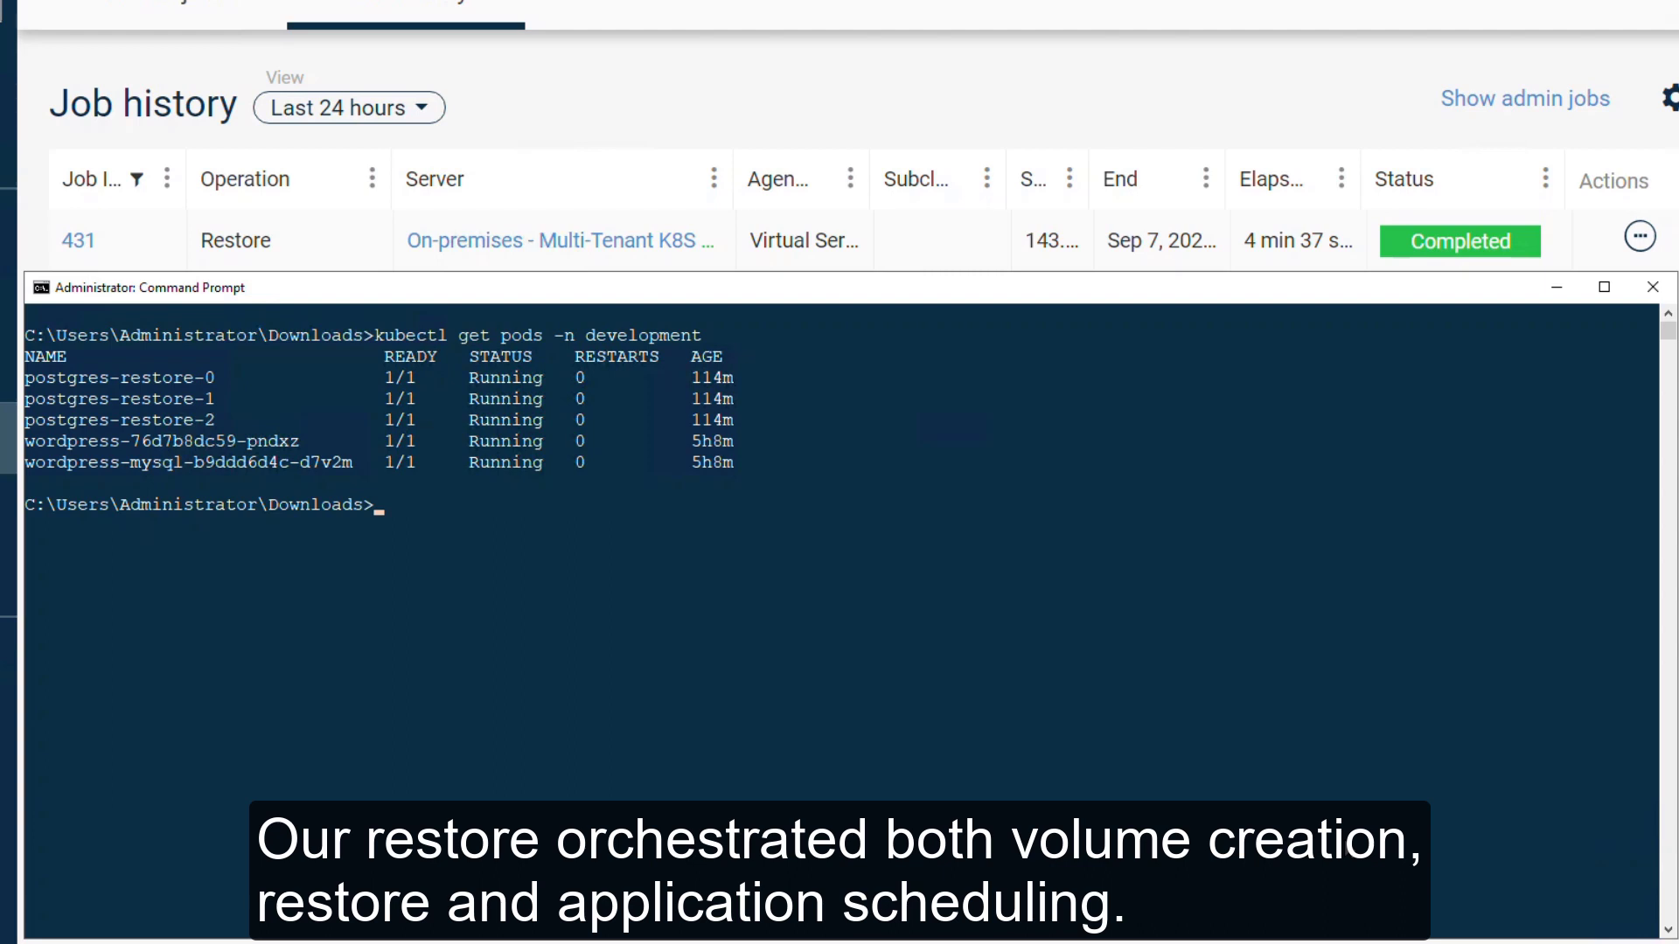
Step: List persistent volumes, copy the Bound postgres-restore-1 volume name, and begin kubectl describe pv
{"action": "type", "text": "kubectl "}
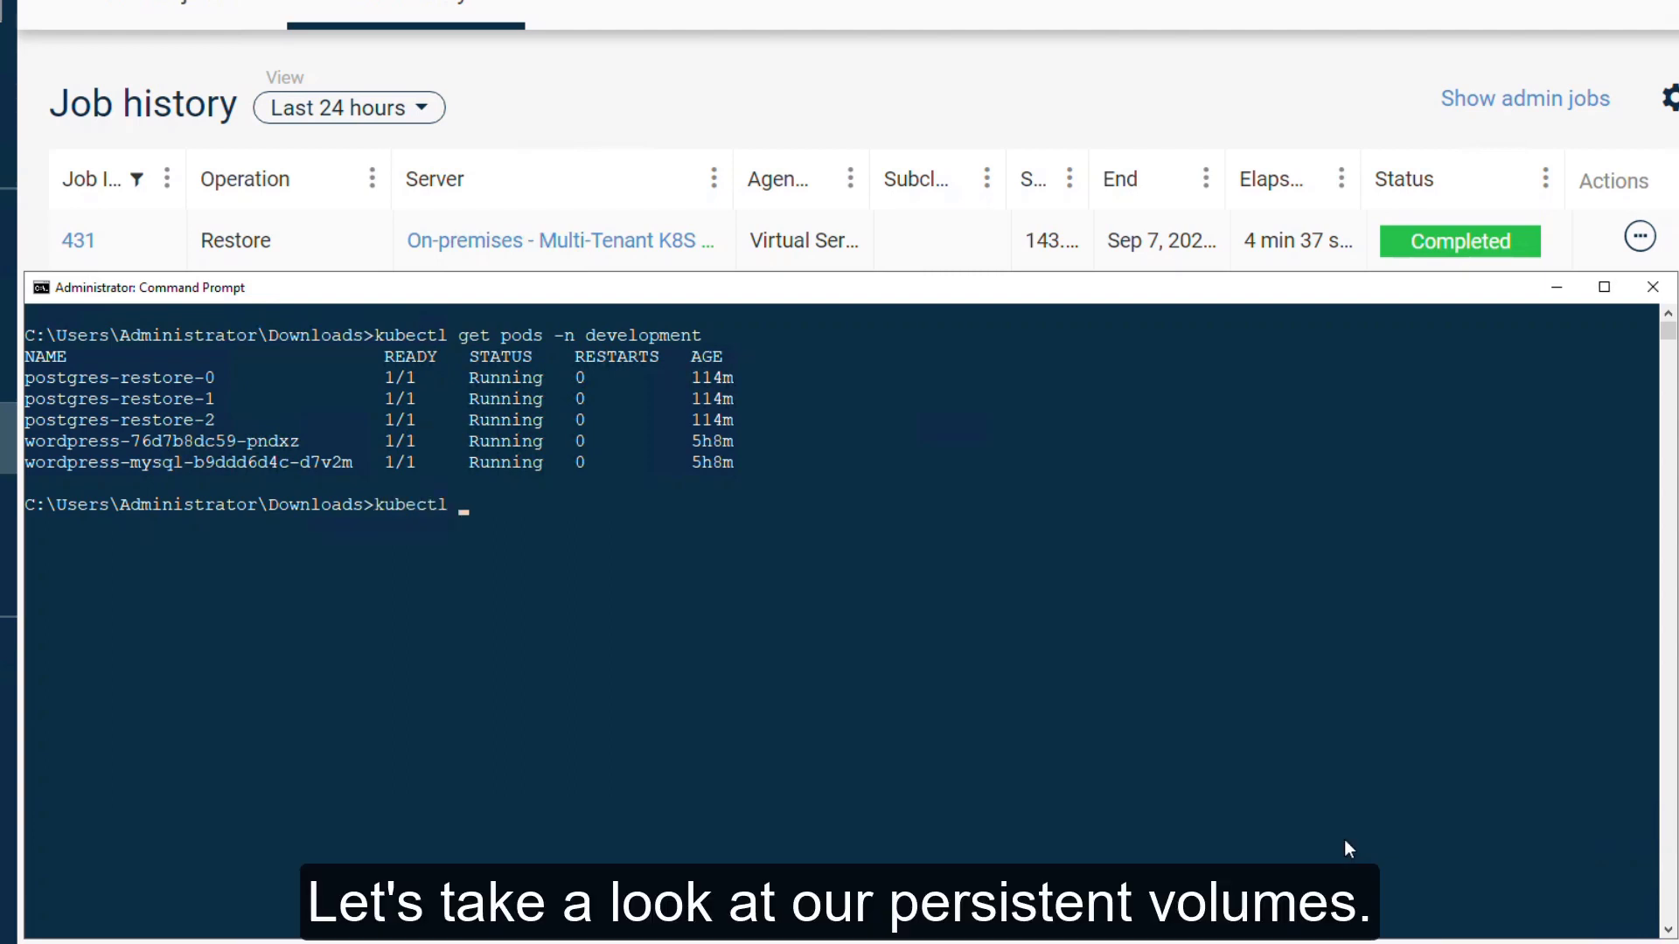
{"action": "type", "text": "get persis"}
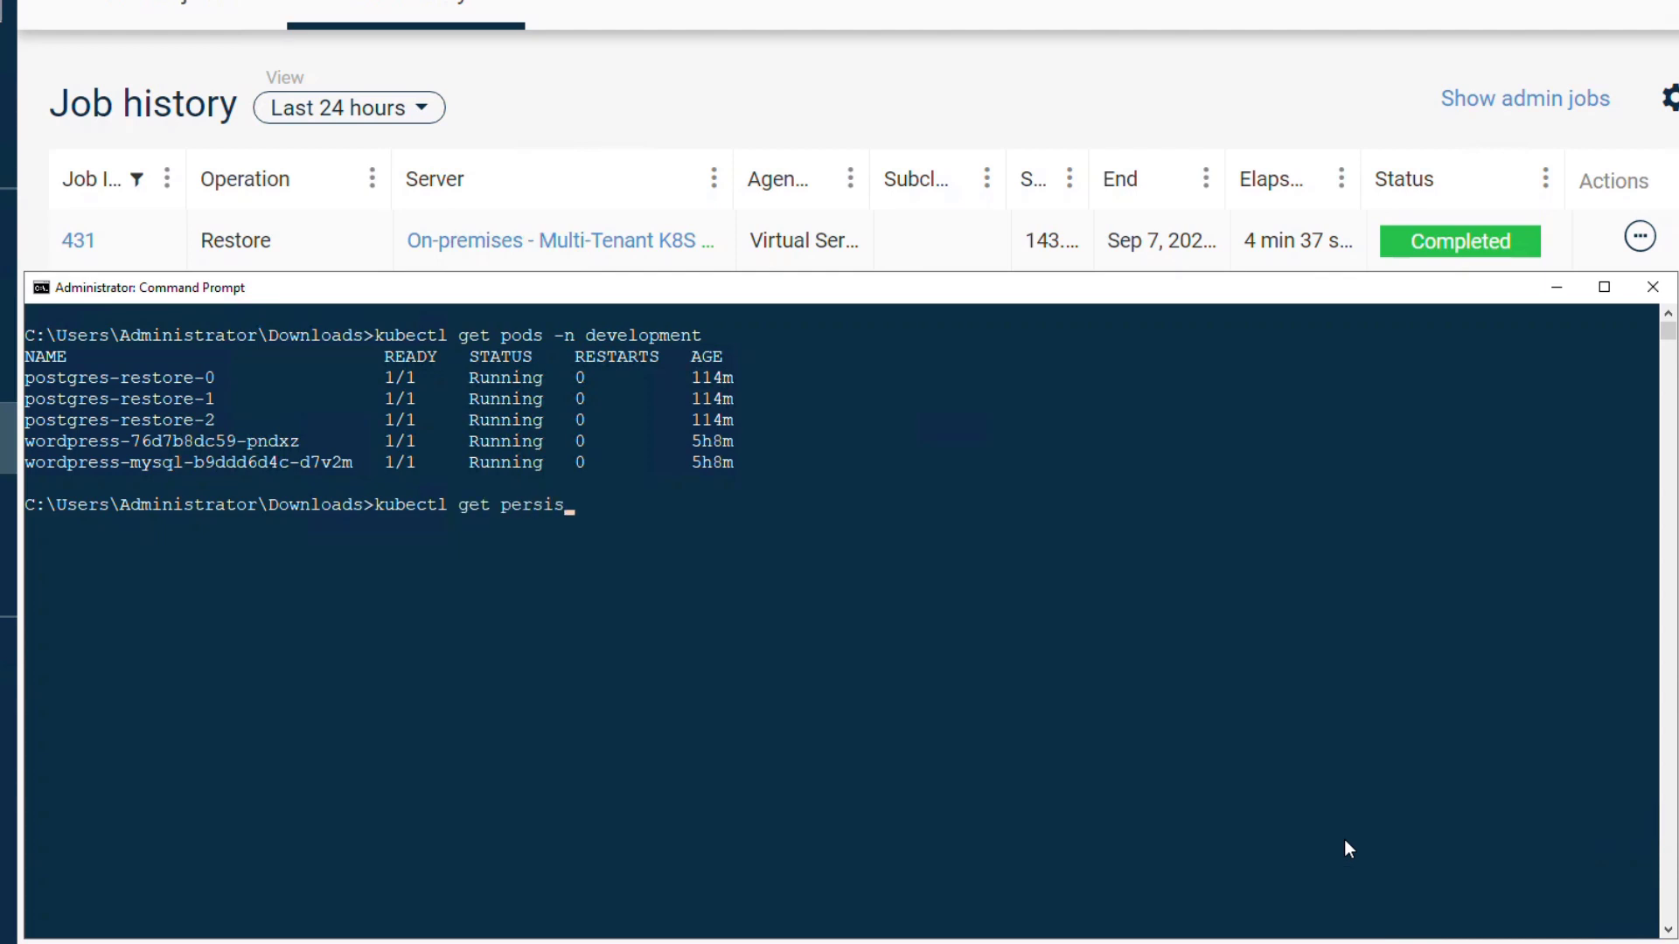
{"action": "type", "text": "tentvolumes"}
{"action": "key", "text": "Return"}
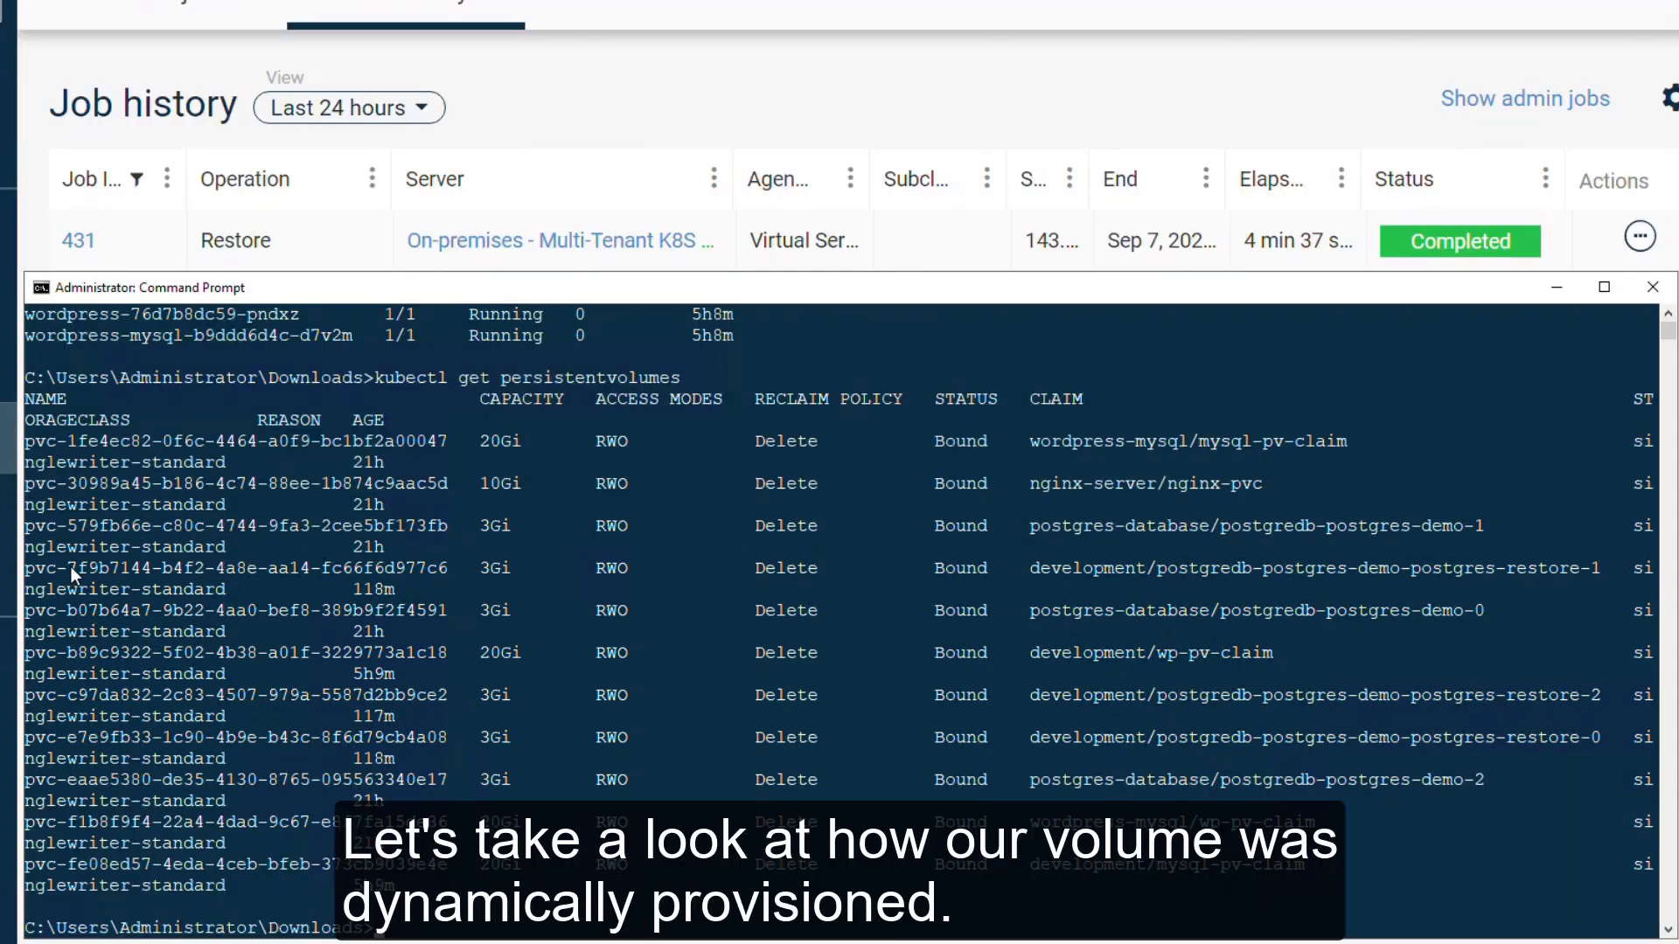
{"action": "left_click_drag", "start_coordinate": [34, 574], "coordinate": [435, 564]}
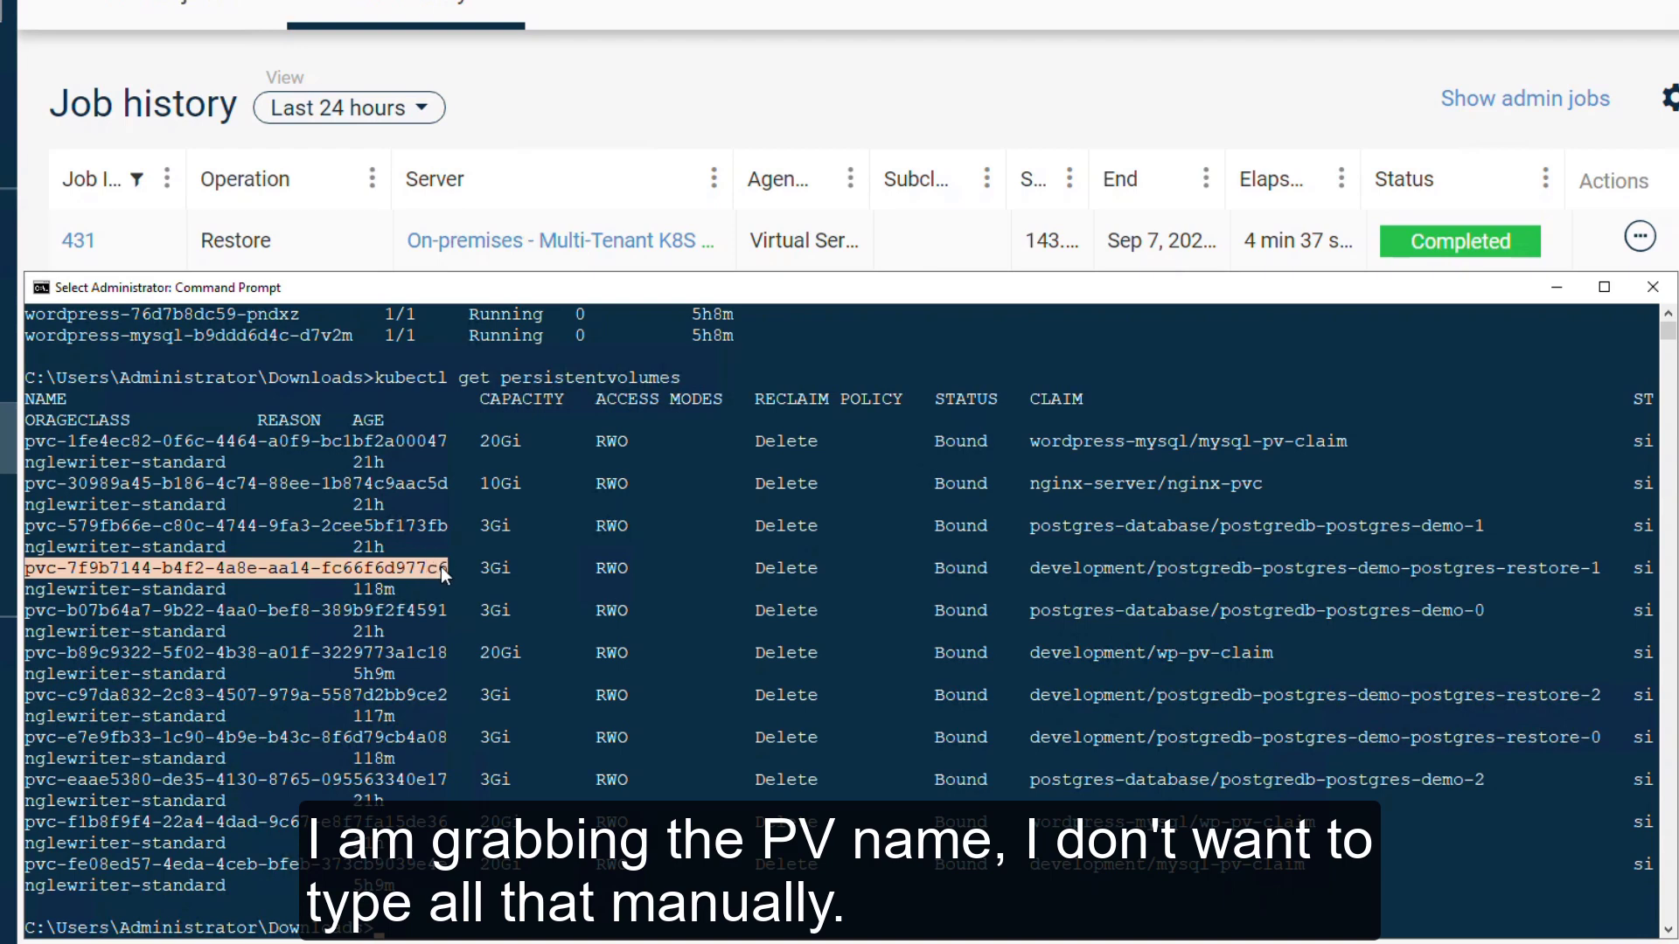
{"action": "key", "text": "Return"}
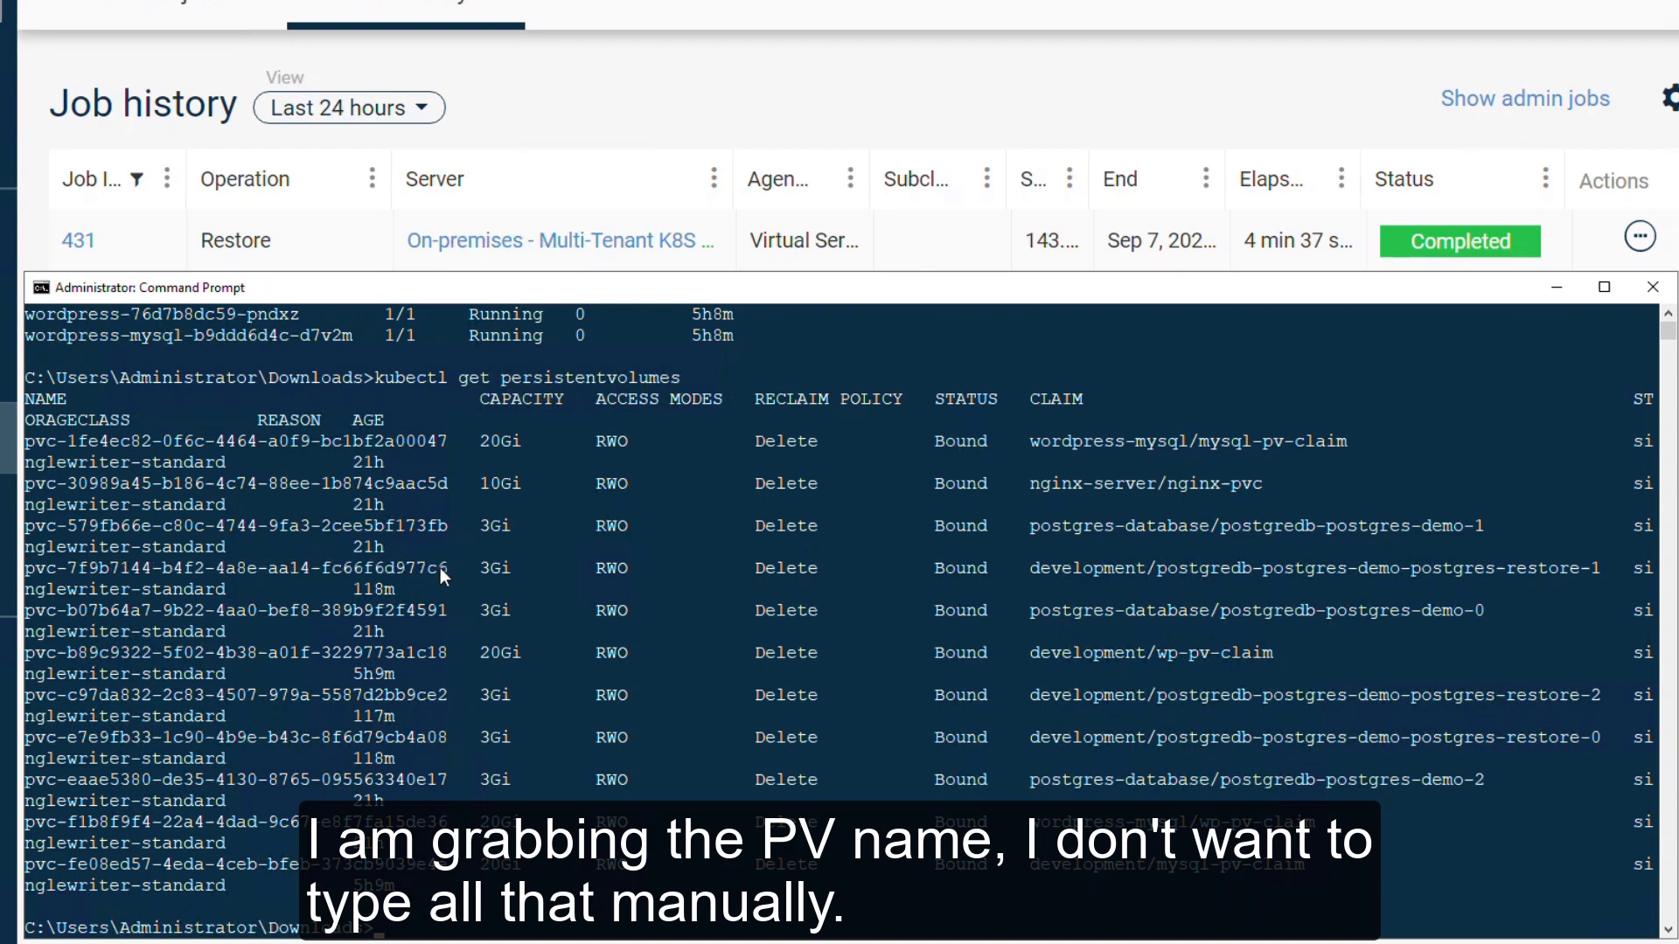
{"action": "type", "text": "kubectl"}
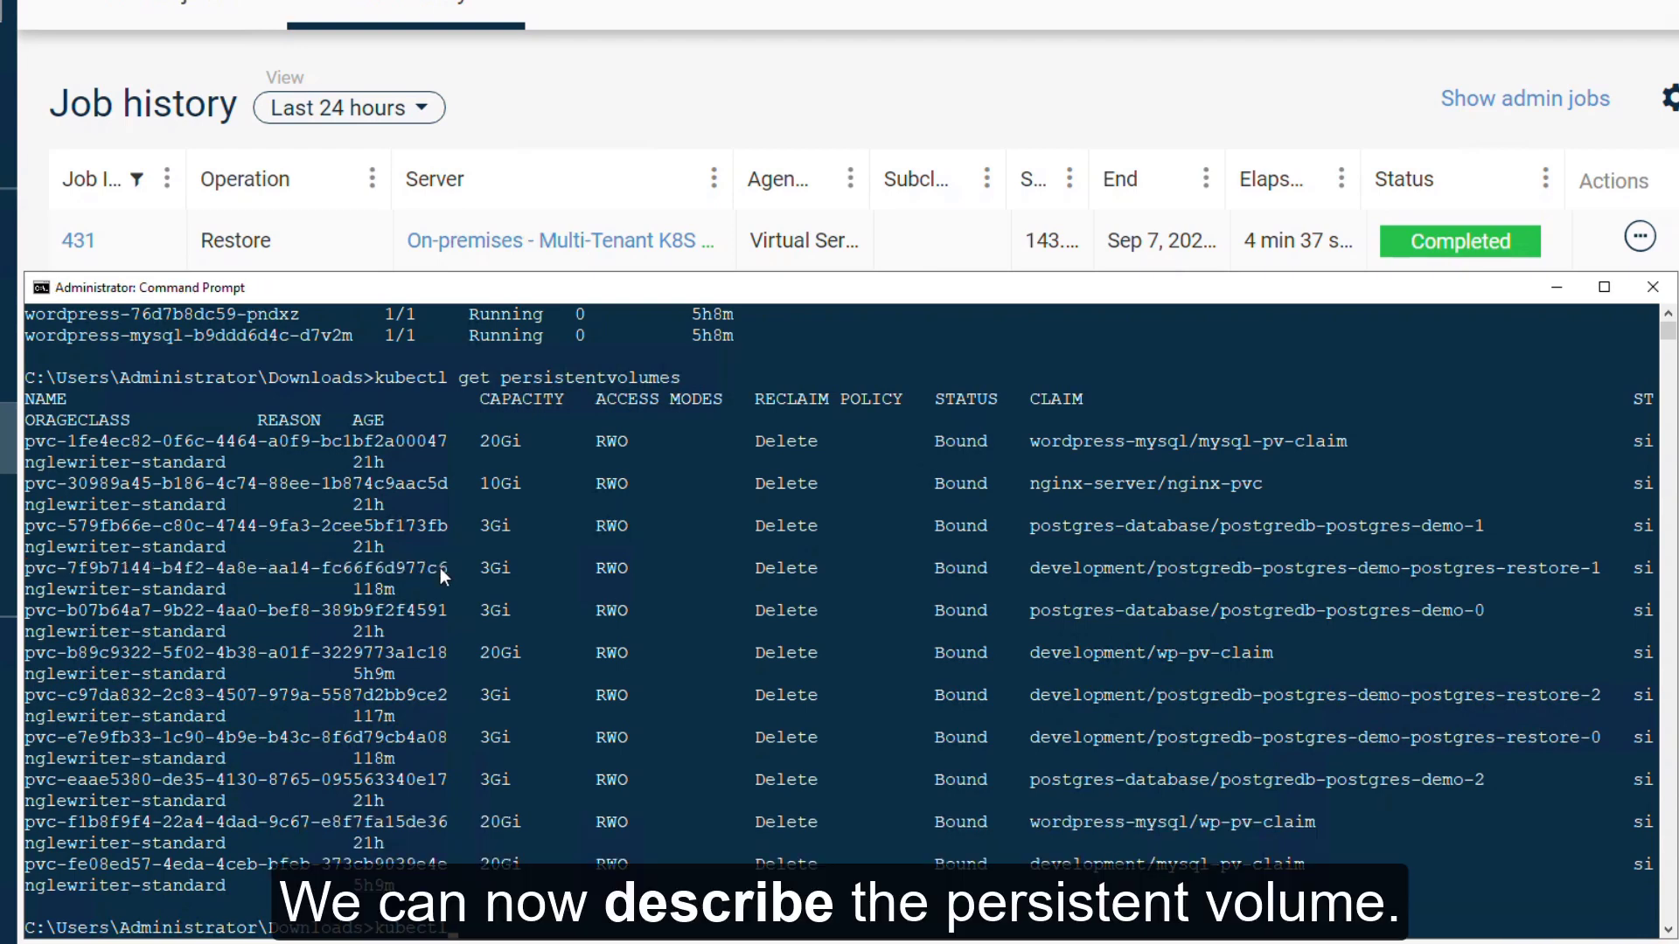
{"action": "type", "text": " describe"}
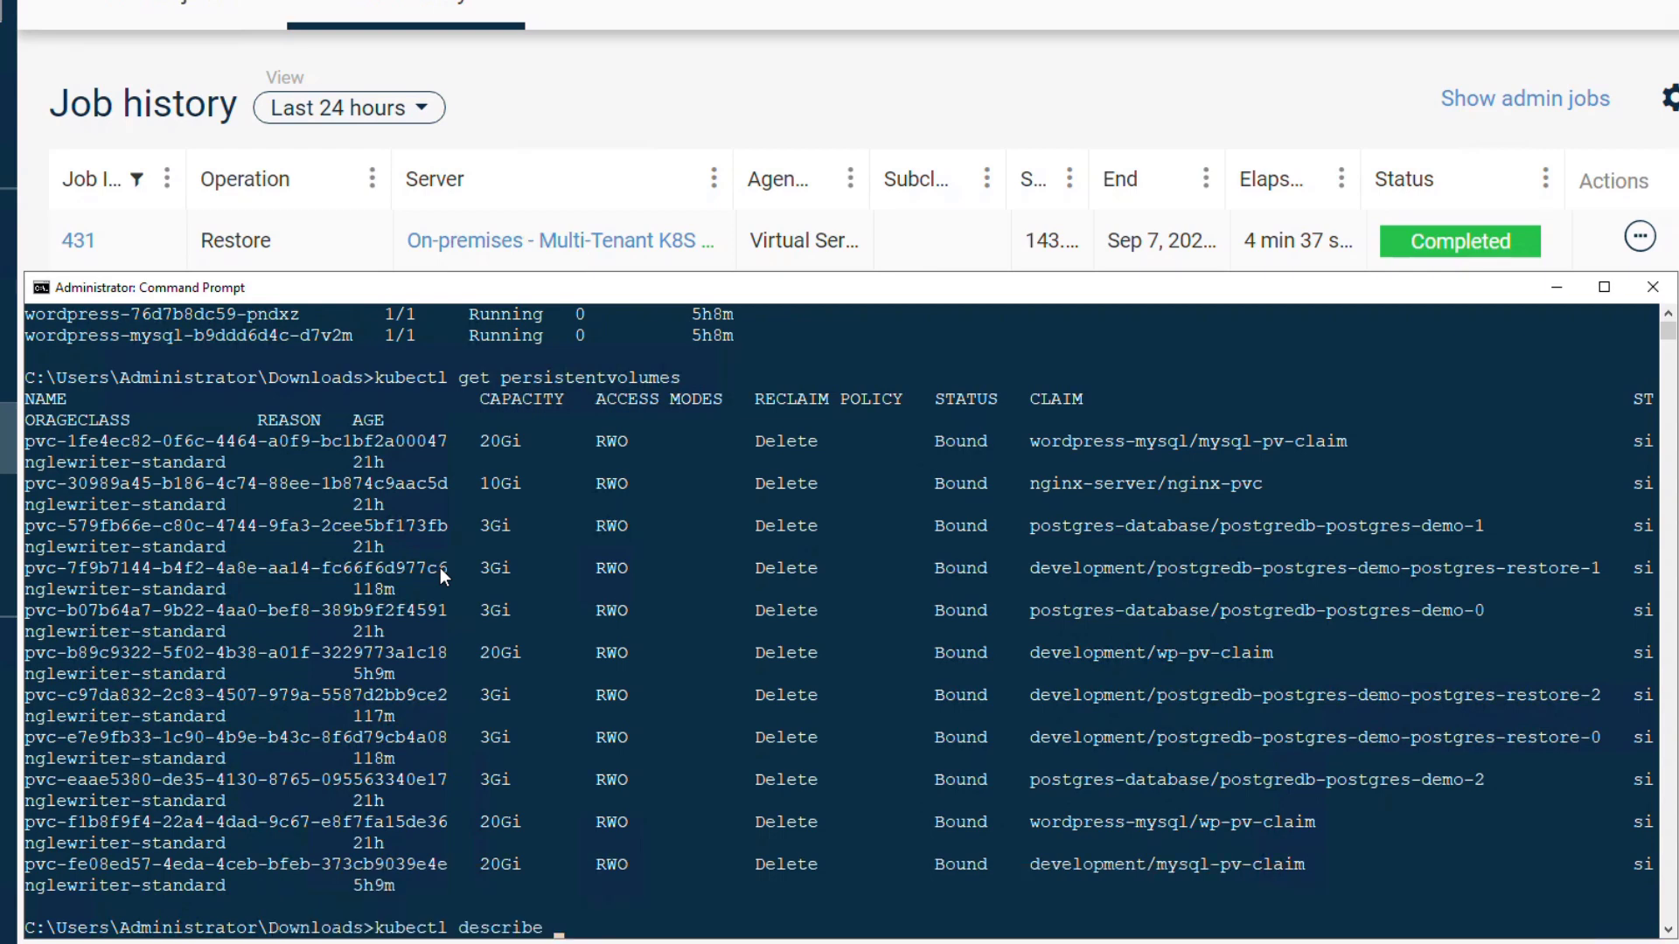
{"action": "type", "text": " pv"}
Step: Describe persistent volume pvc-7f9b7144-b4f2-4a8e-aa14-fc66f6d977c6 using the pasted name
{"action": "type", "text": "pvc-7f9b7144-b4f2-4a8e-aa14-fc66f6d977c6"}
{"action": "key", "text": "Return"}
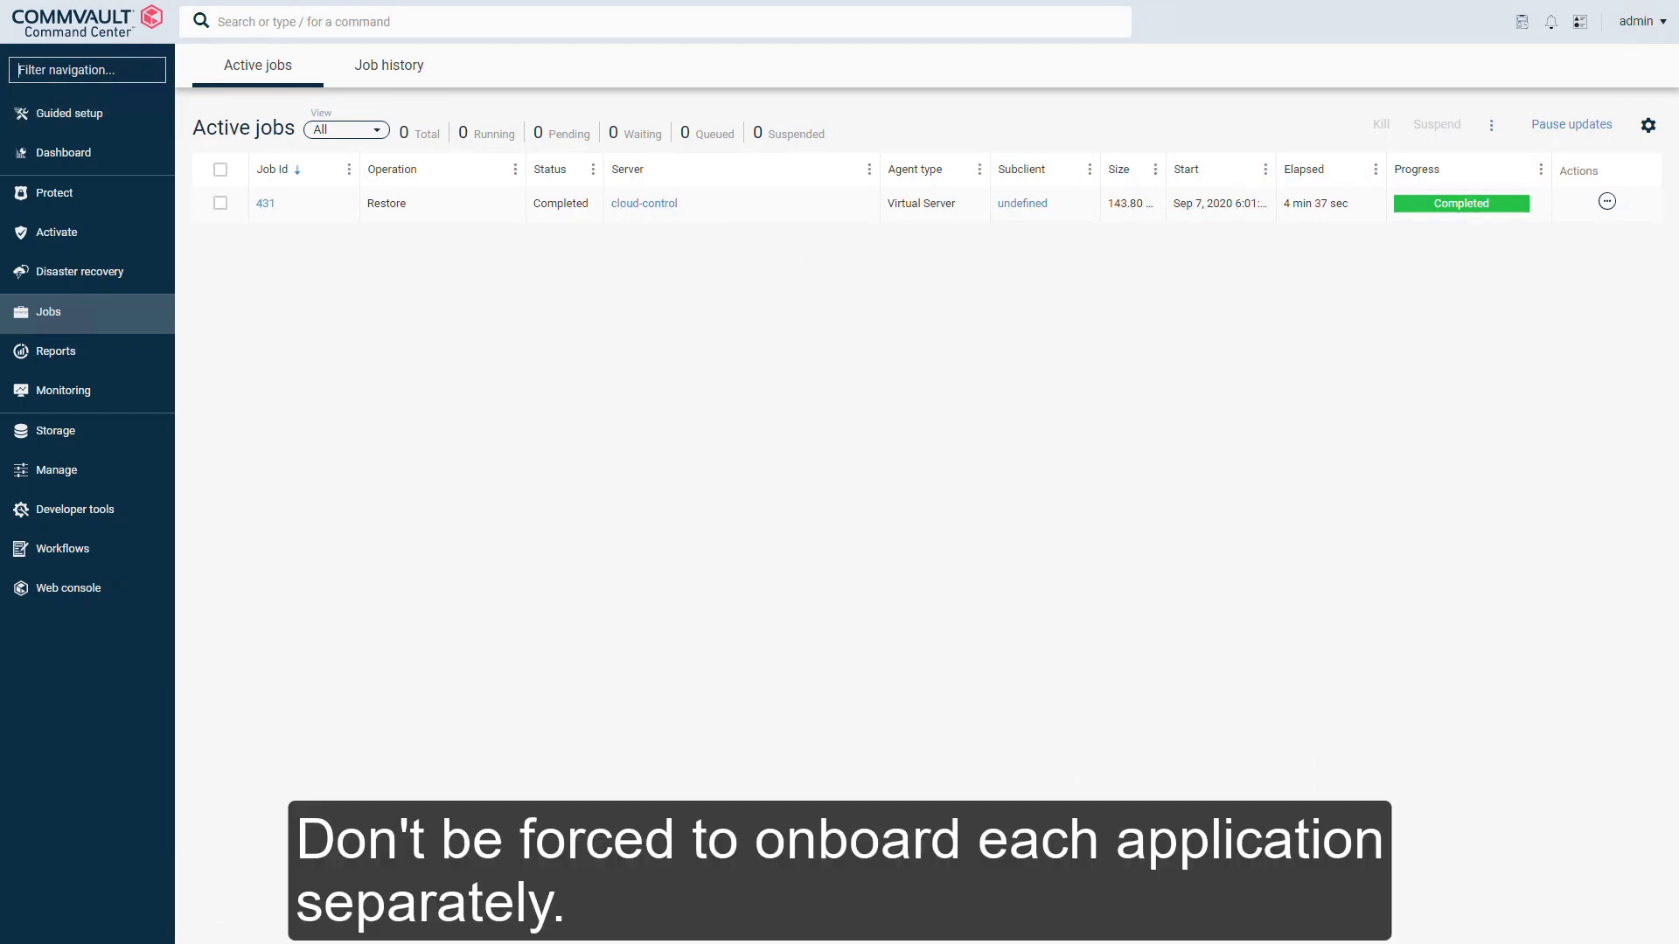
Step: Open the Plans page, zoom the view to 150%, and filter navigation for Kubernetes
{"action": "type", "text": "Plans"}
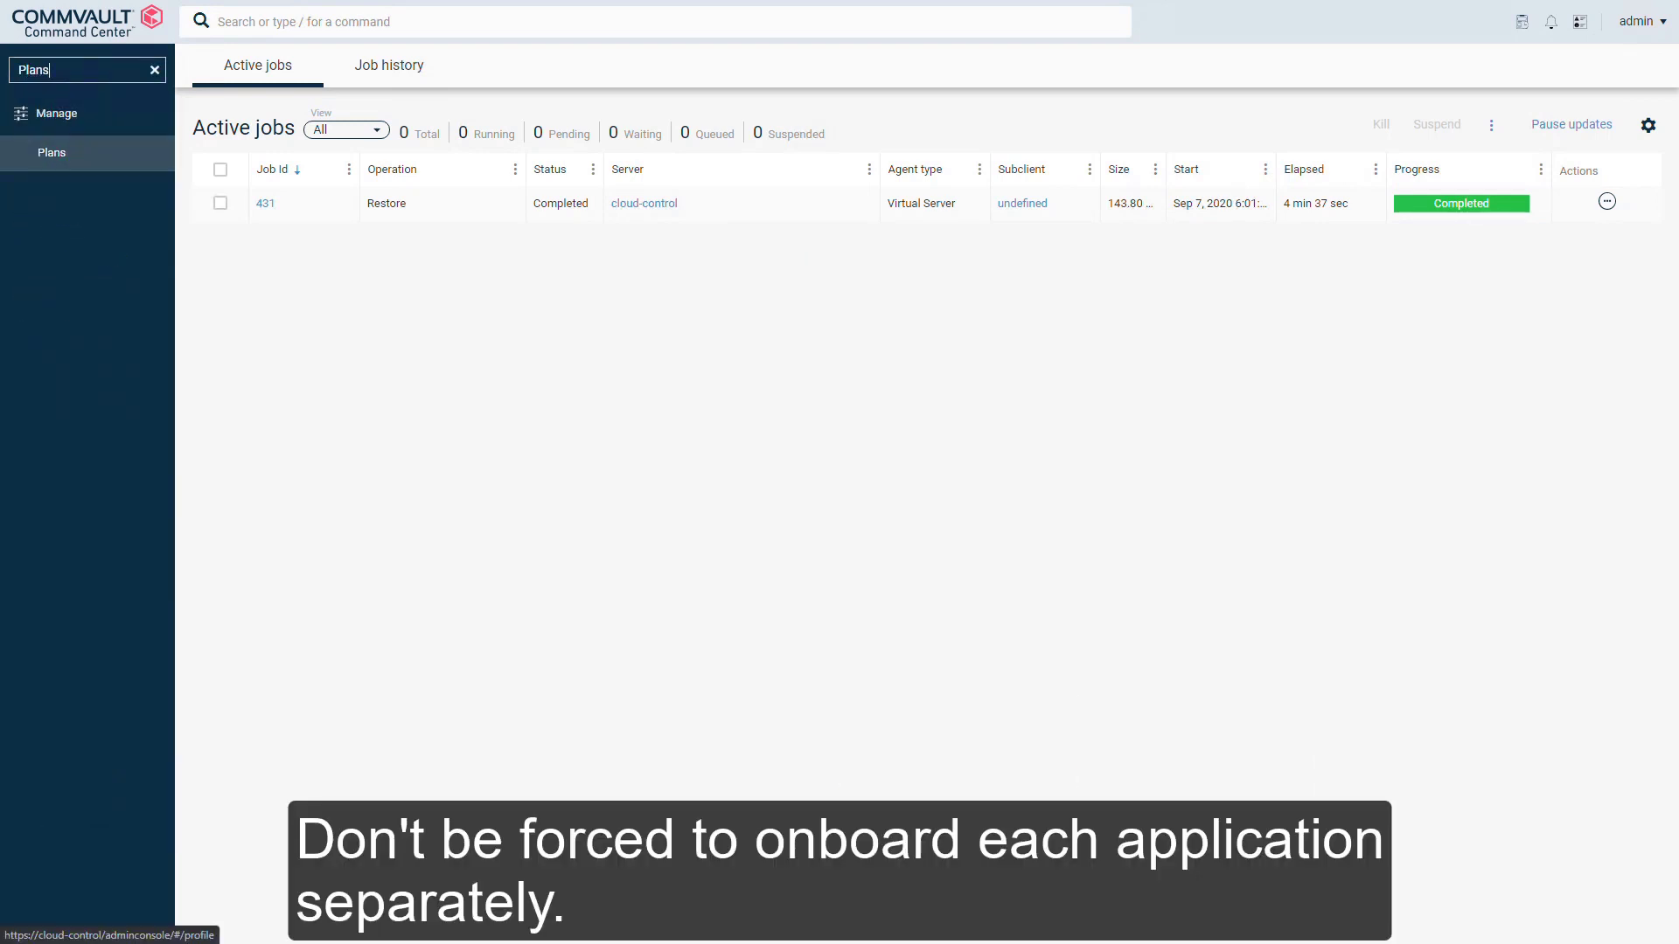
{"action": "key", "text": "Return"}
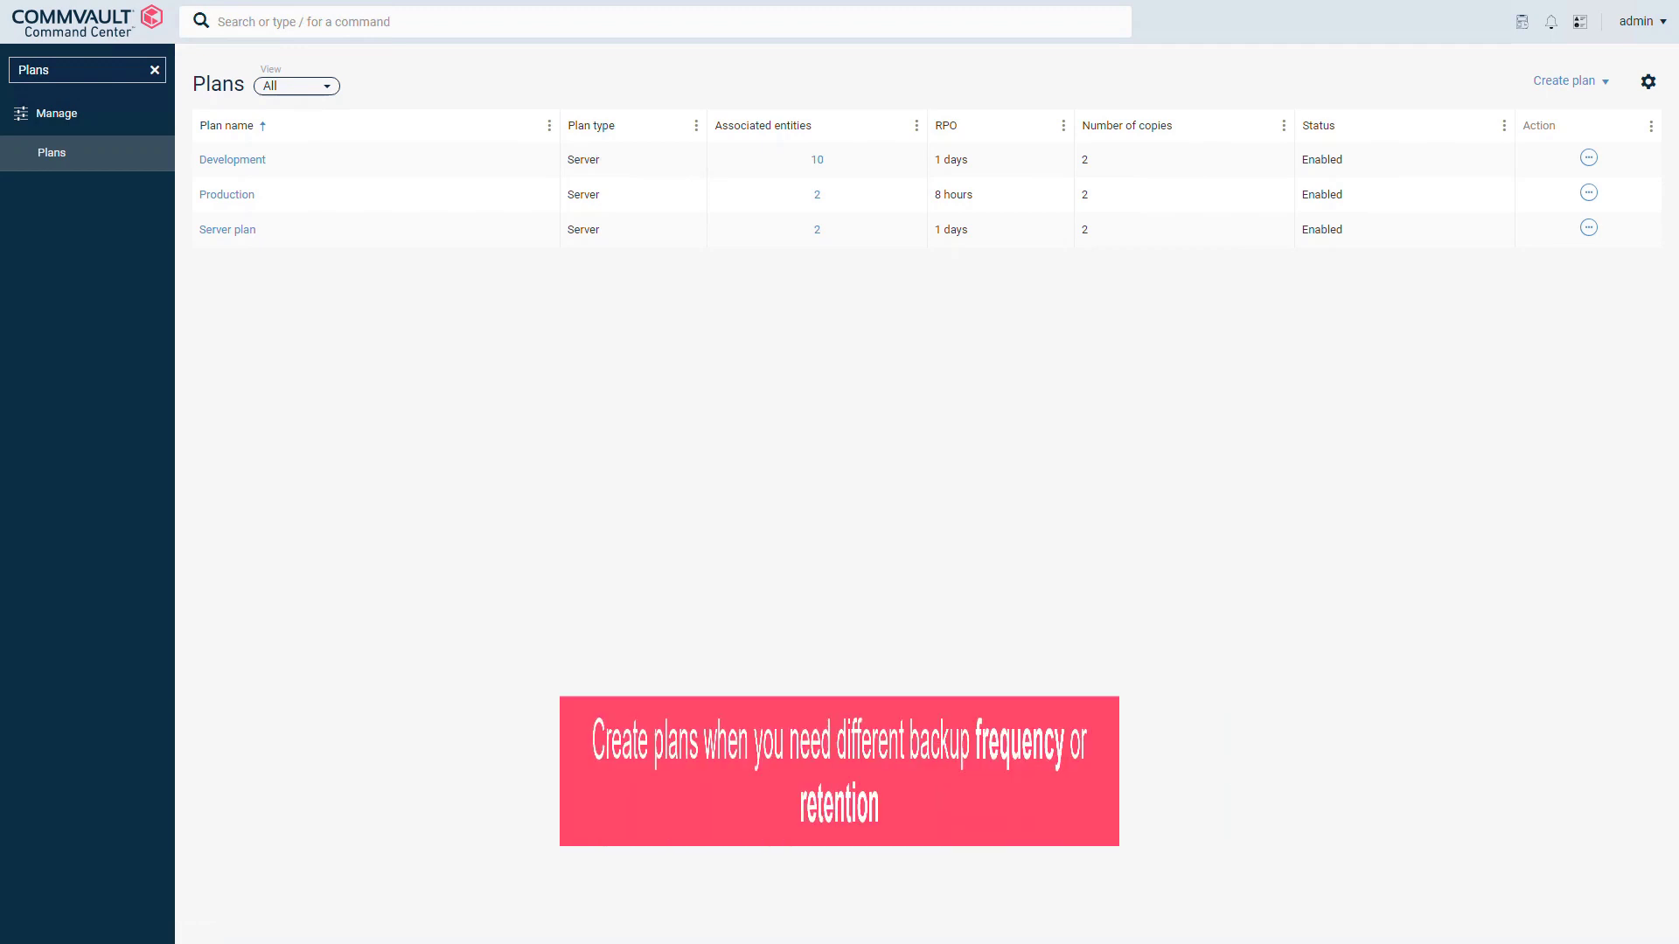
{"action": "key", "text": "ctrl+plus"}
{"action": "key", "text": "ctrl+plus"}
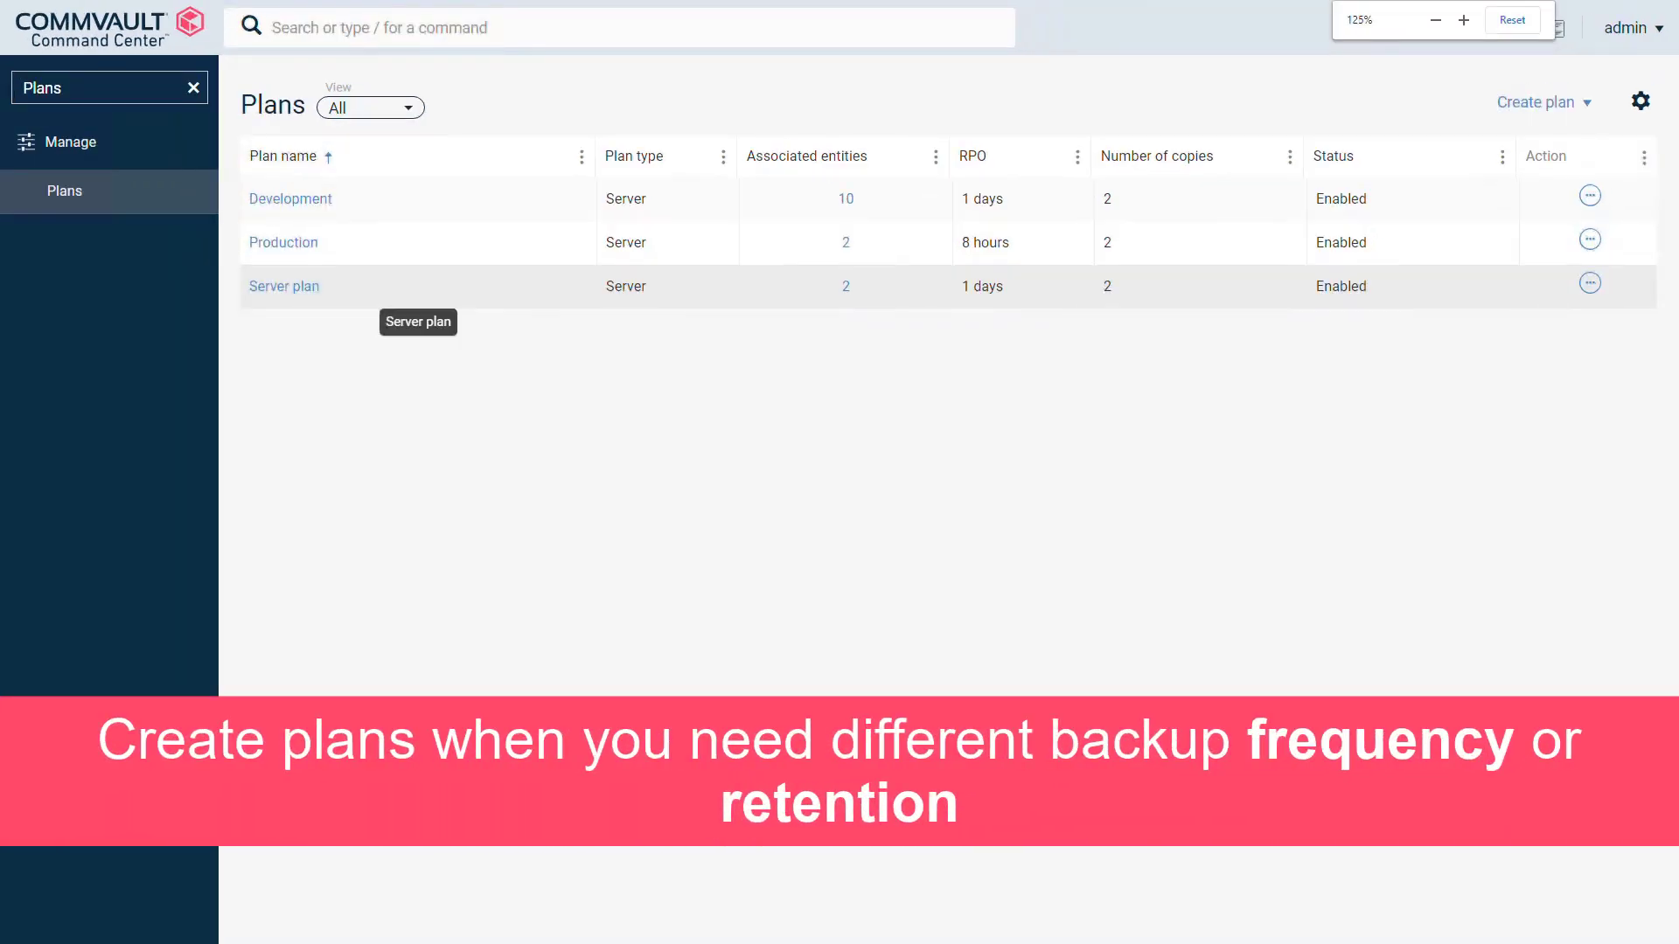
{"action": "key", "text": "ctrl+plus"}
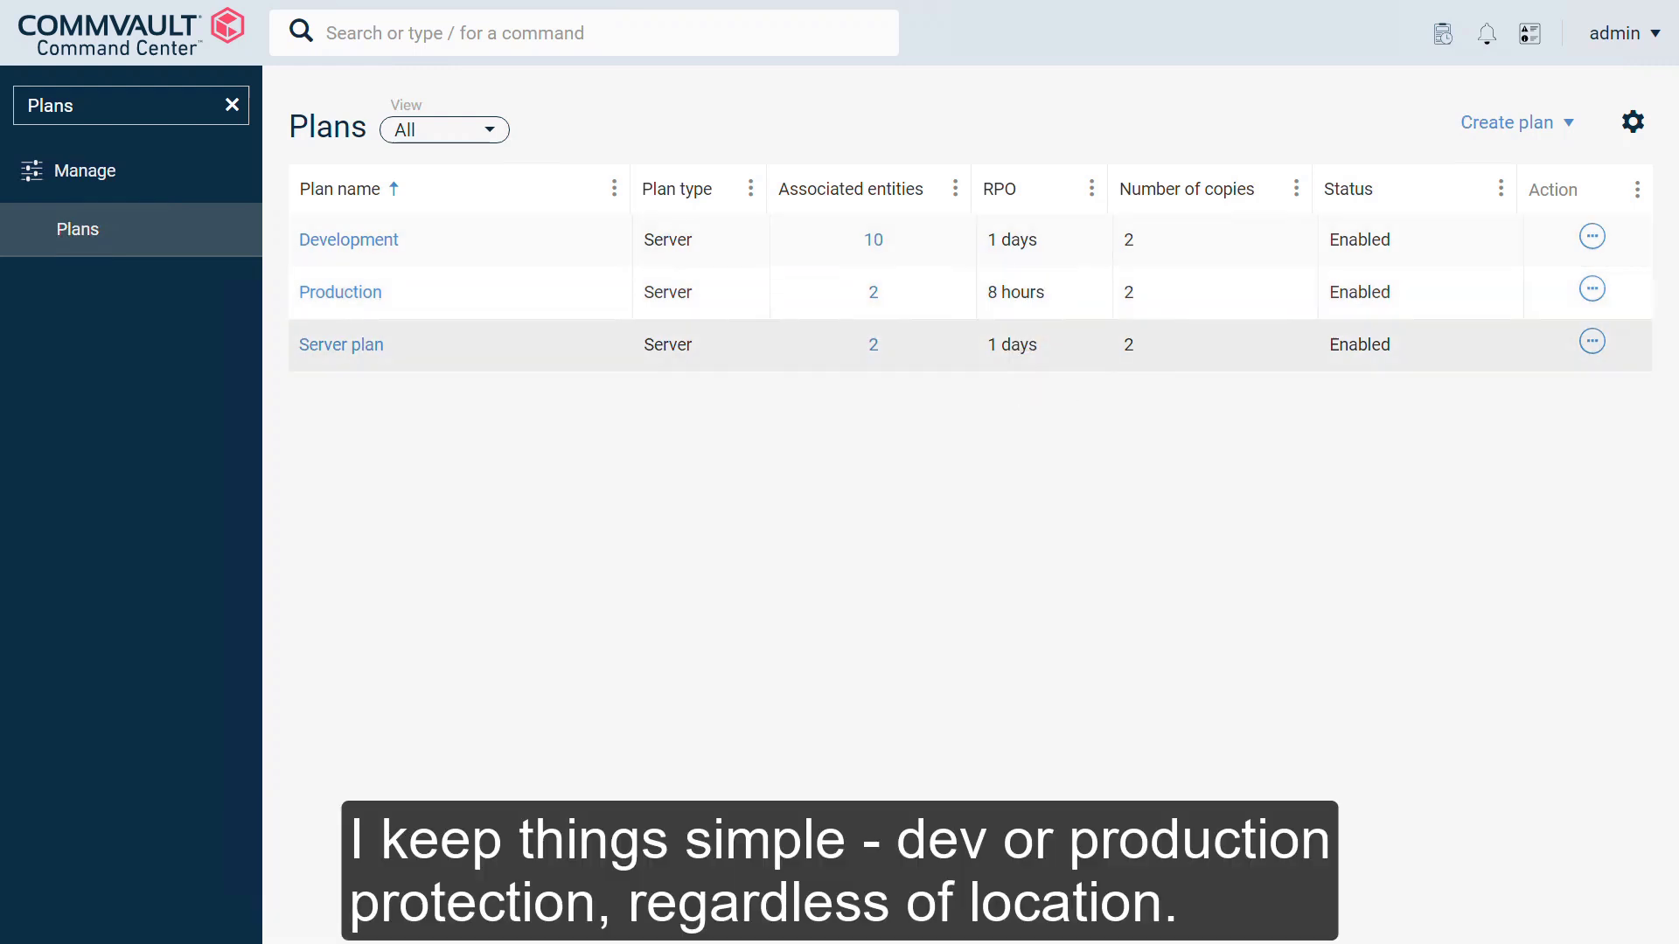
{"action": "key", "text": "Escape"}
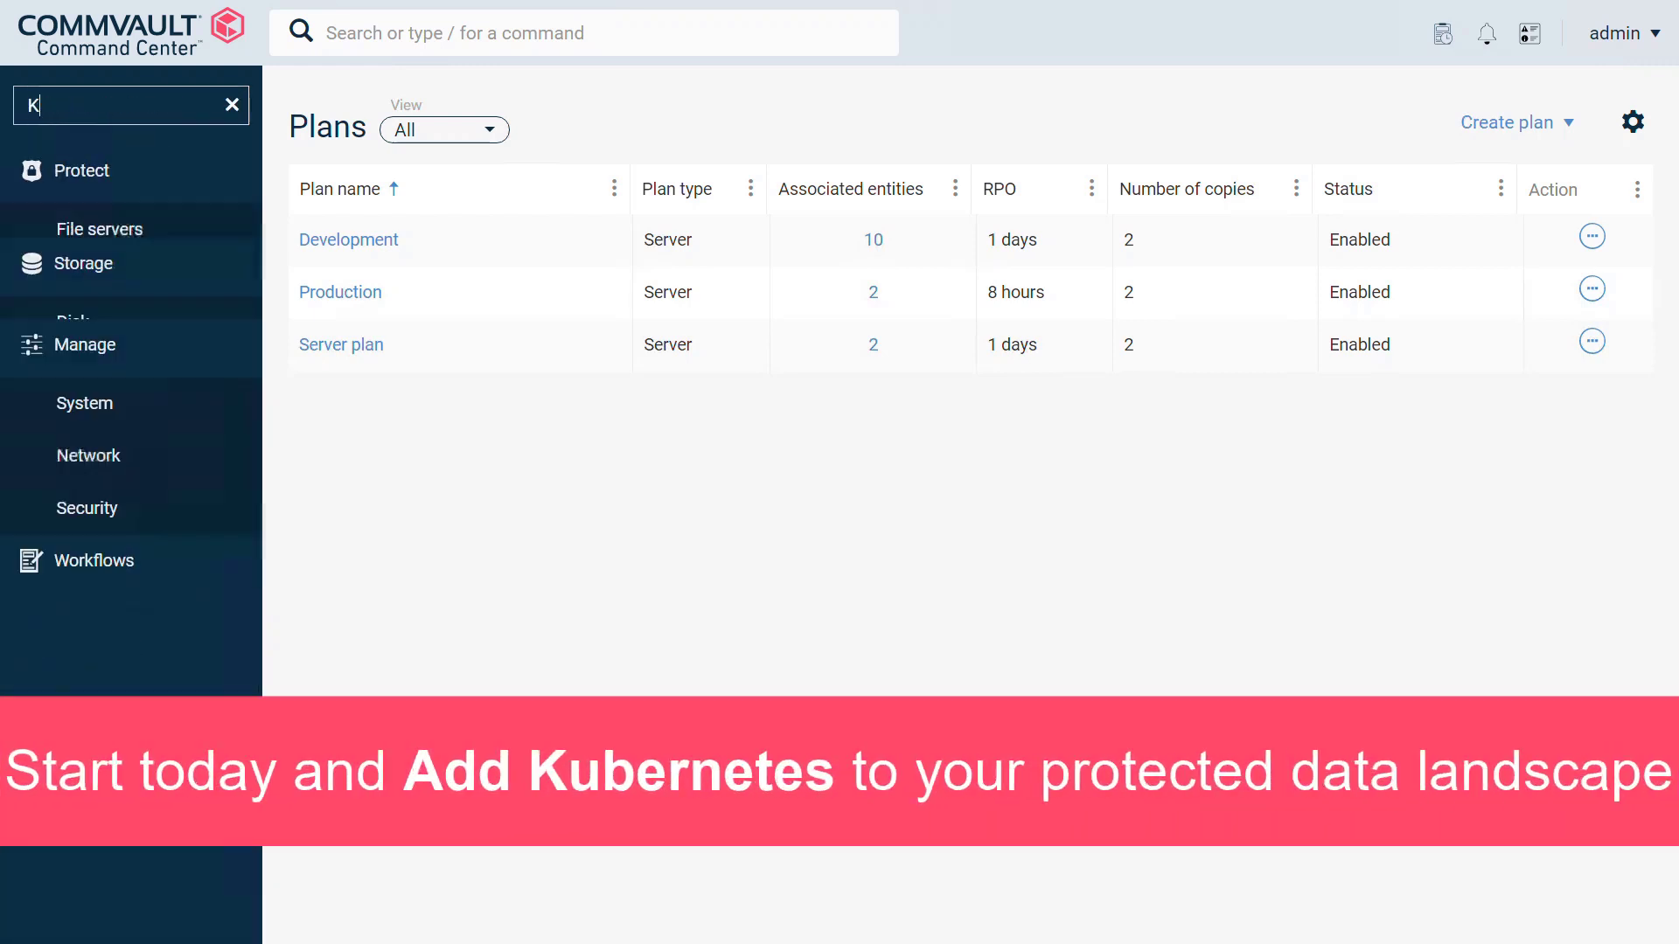
{"action": "type", "text": "ubernetes"}
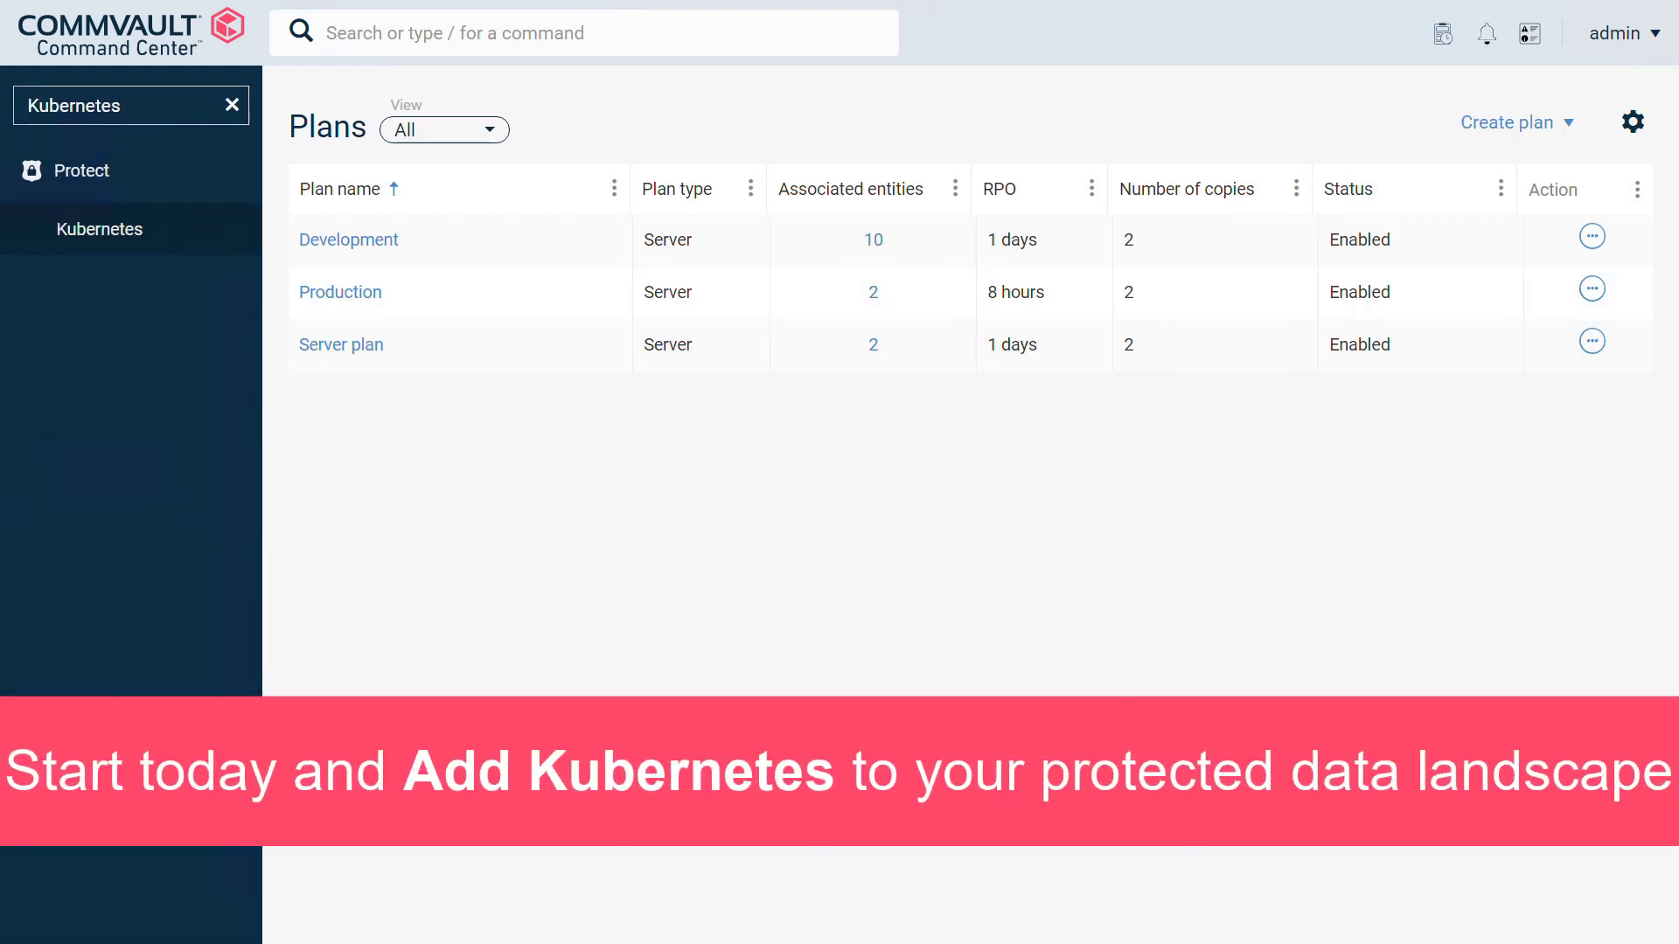
Step: Go to the Kubernetes Clusters page listing the seven clusters
{"action": "left_click", "coordinate": [99, 229]}
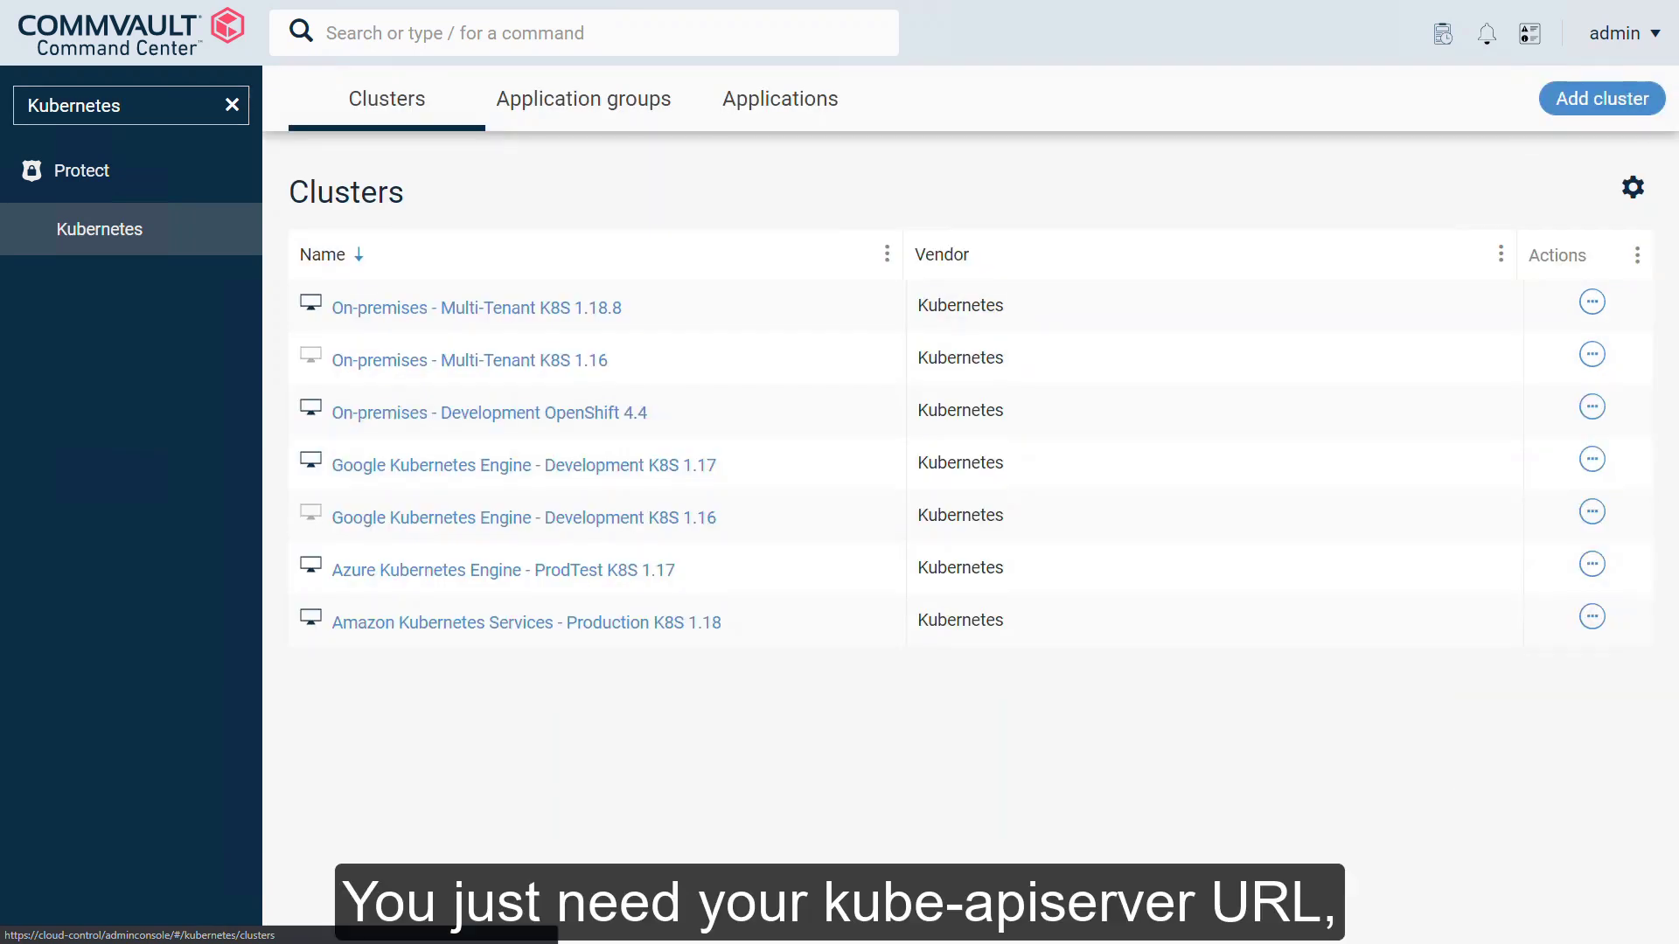